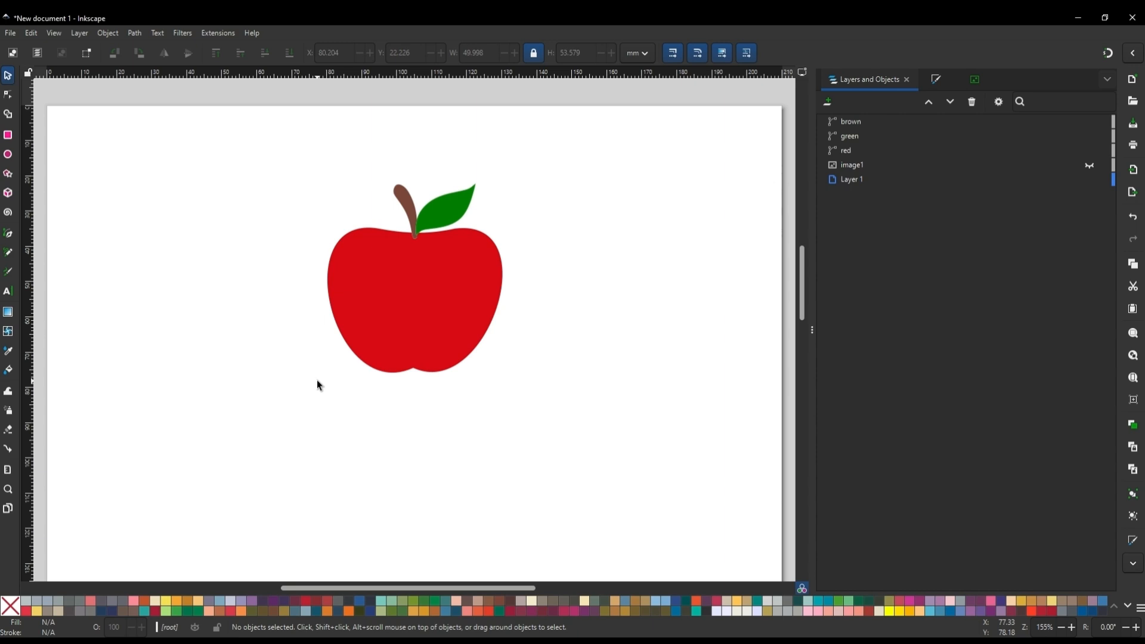
# - Duplicate the red apple body shape and hide the original red path
pyautogui.click(389, 315)
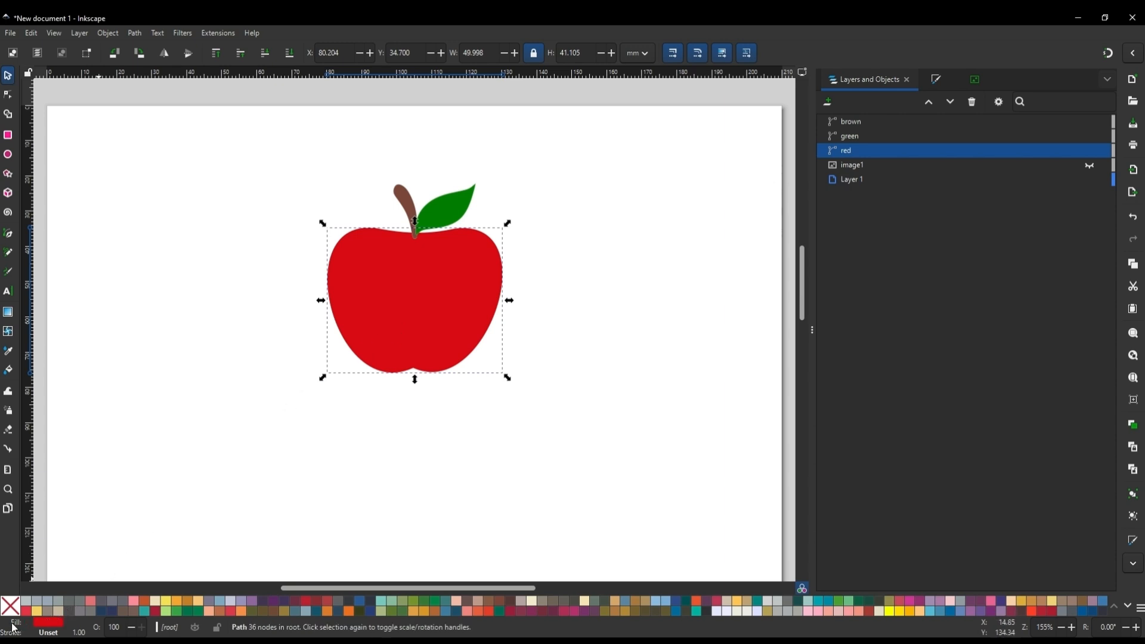
pyautogui.click(417, 305)
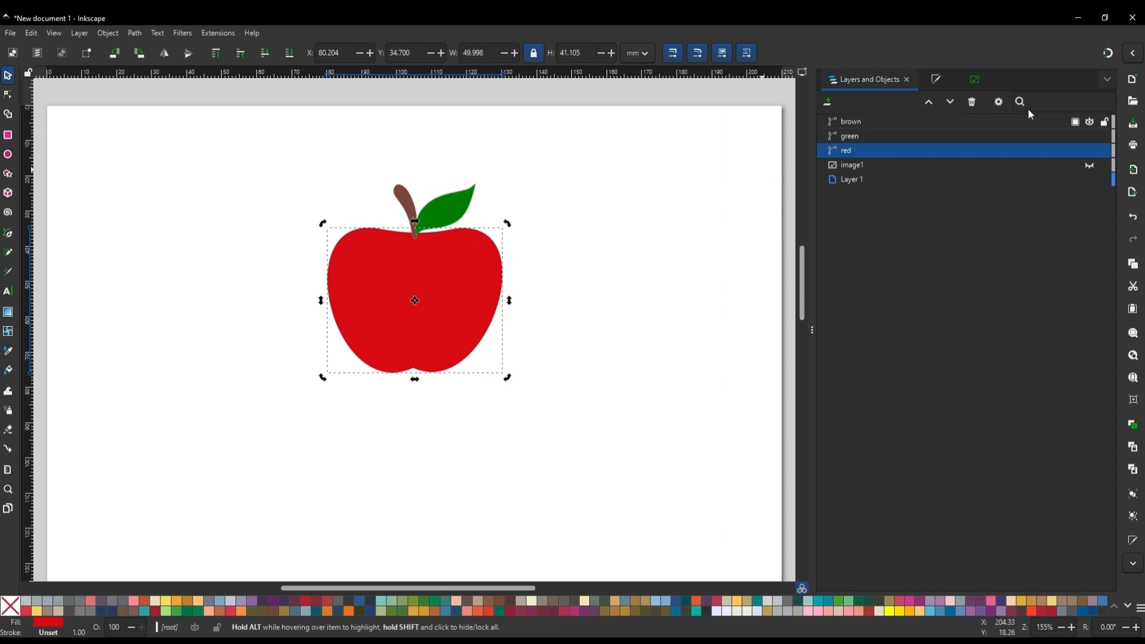
pyautogui.rightClick(868, 154)
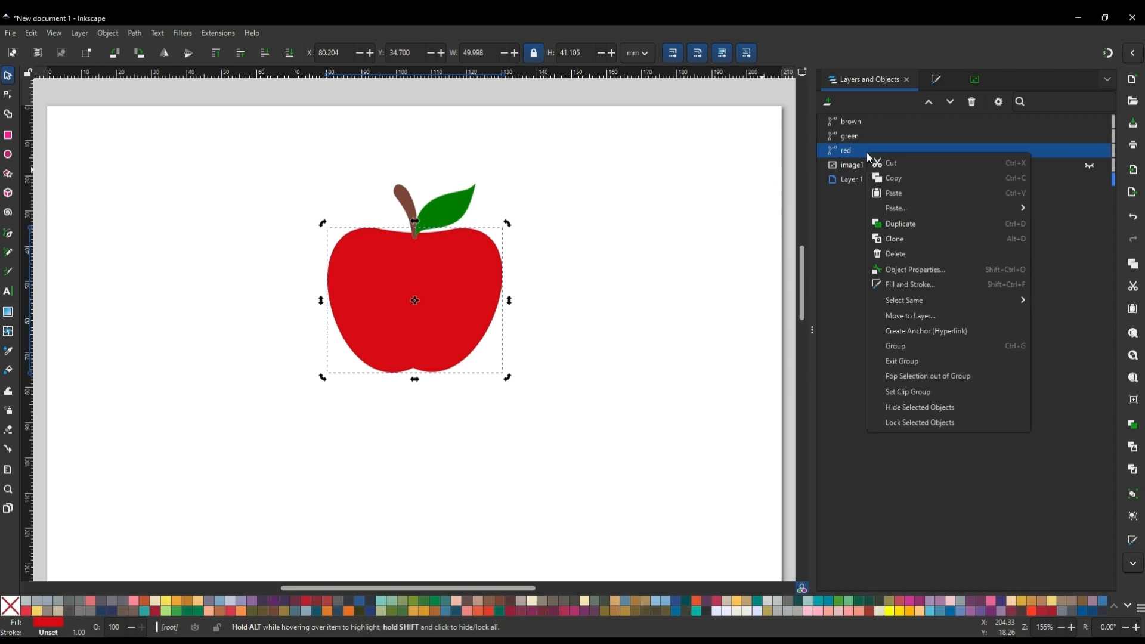
pyautogui.click(904, 224)
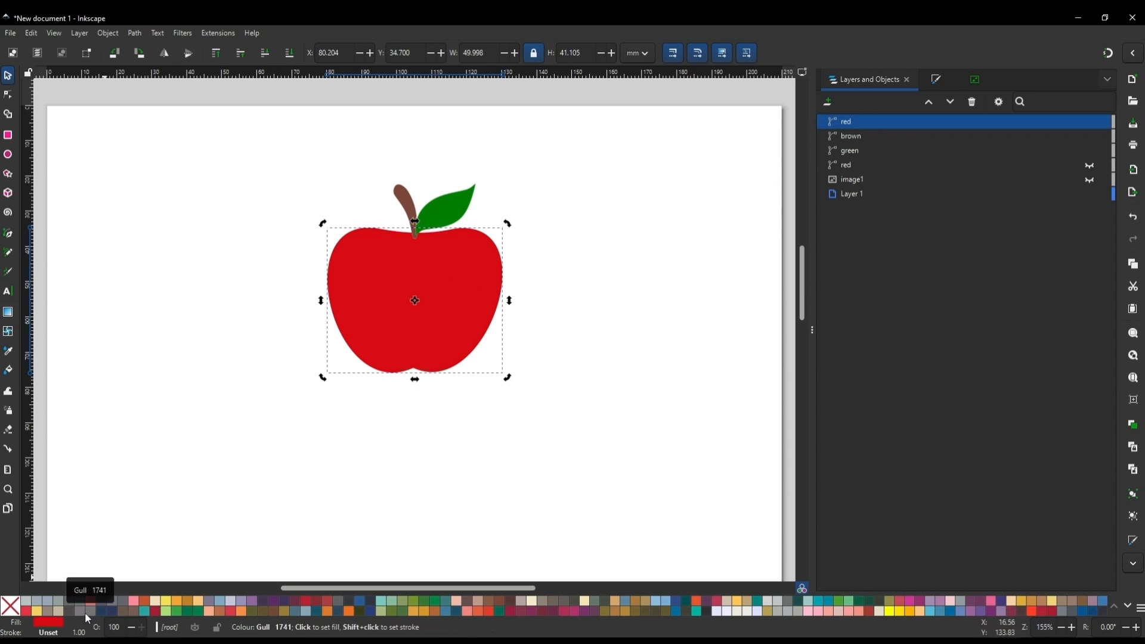
# - Remove the fill from the duplicated apple shape and give it a red stroke
pyautogui.rightClick(55, 629)
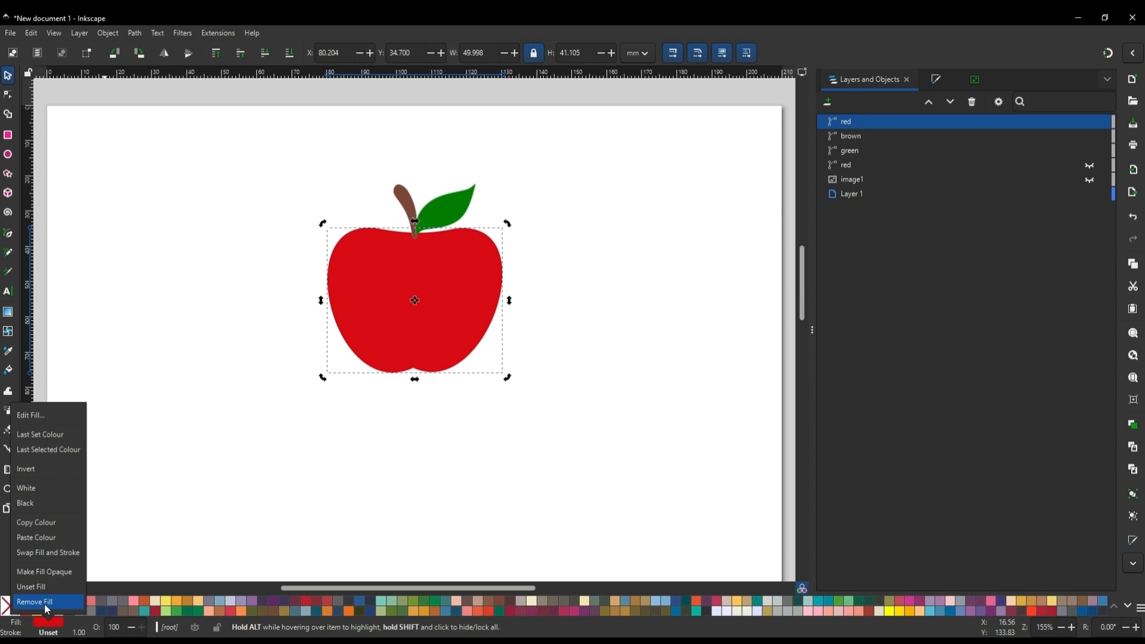
pyautogui.click(44, 604)
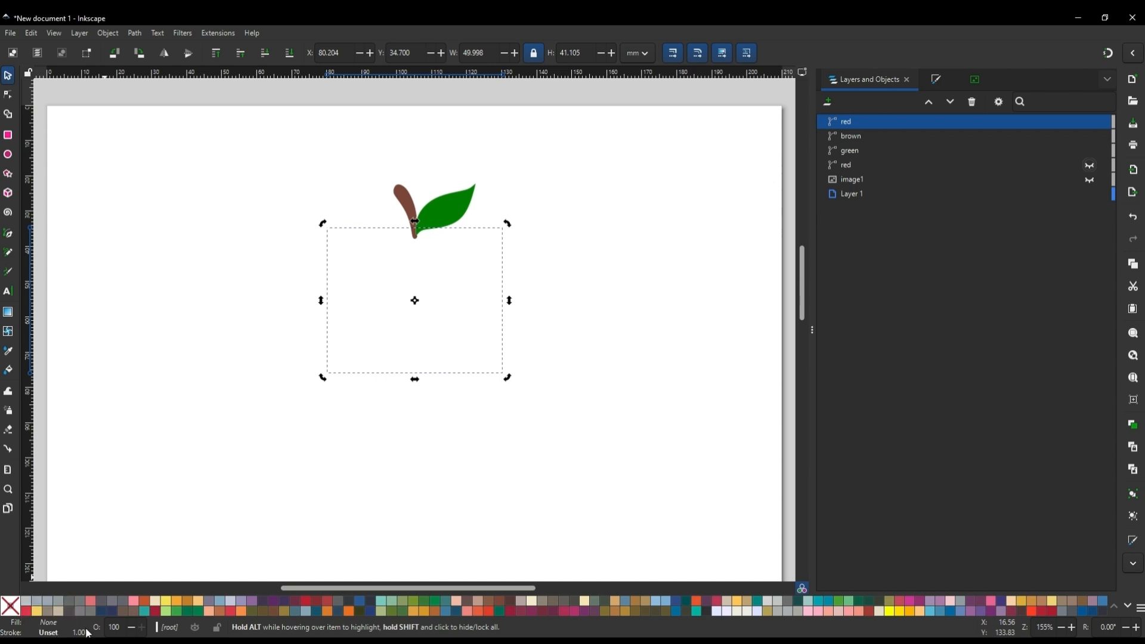
pyautogui.keyDown('shift'); pyautogui.click(308, 604); pyautogui.keyUp('shift')
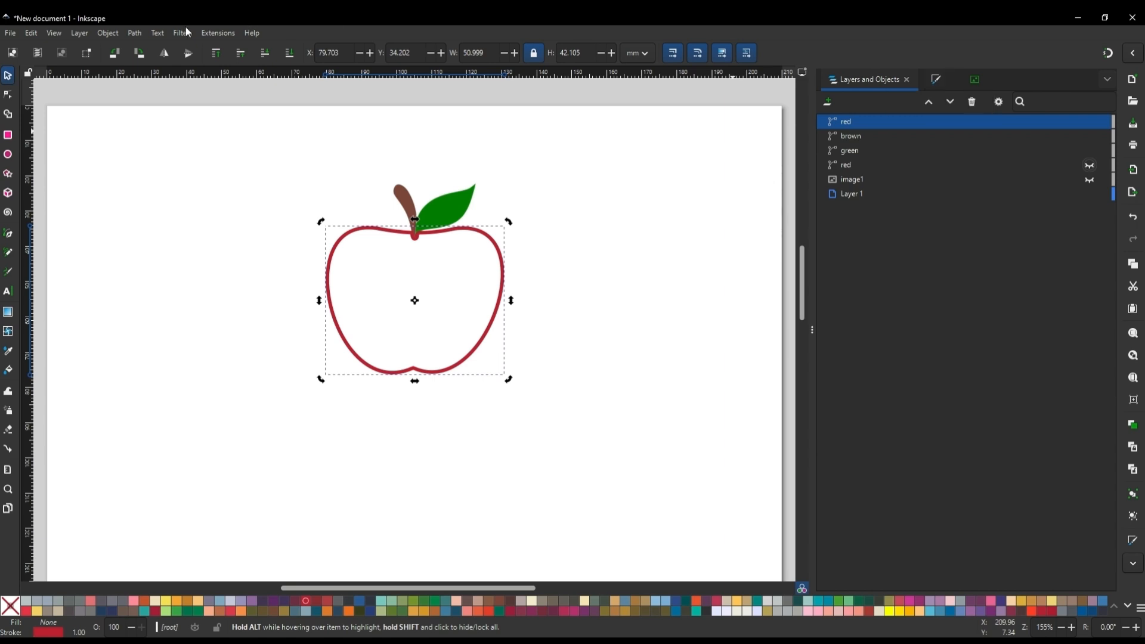
# - Set the stroke width of the duplicated apple outline to 1.5 mm
pyautogui.click(102, 33)
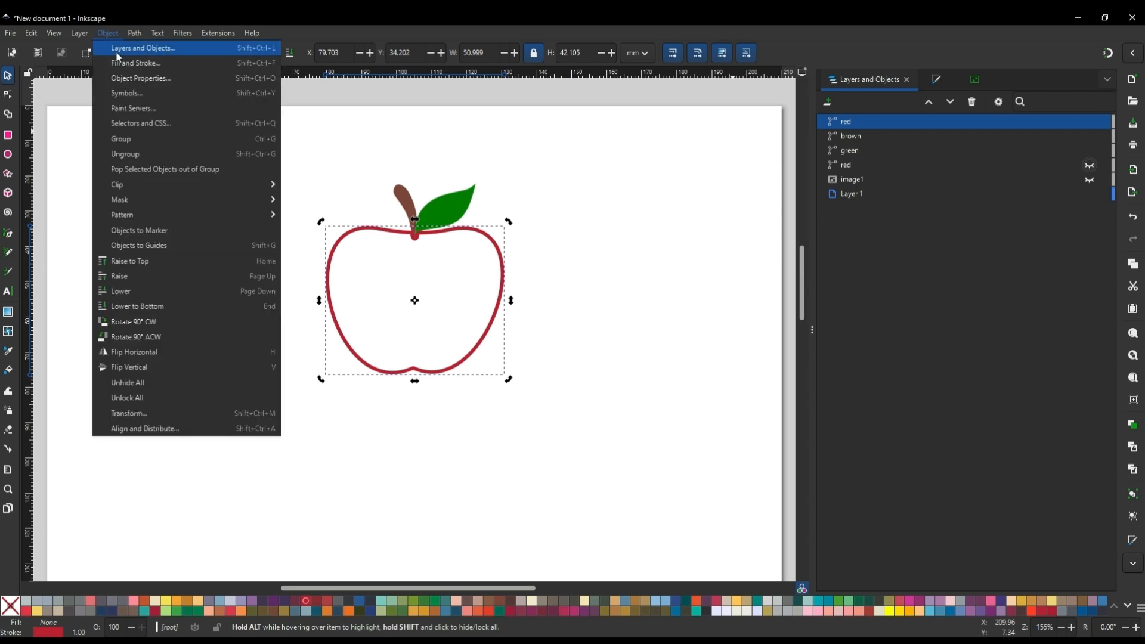
pyautogui.click(129, 64)
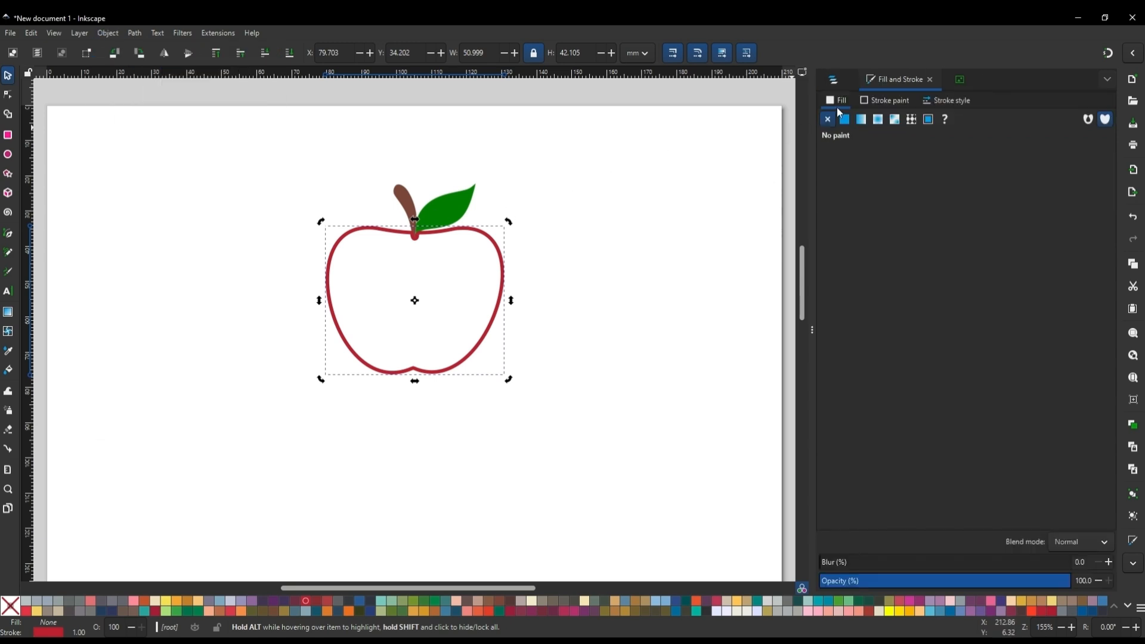
pyautogui.click(887, 101)
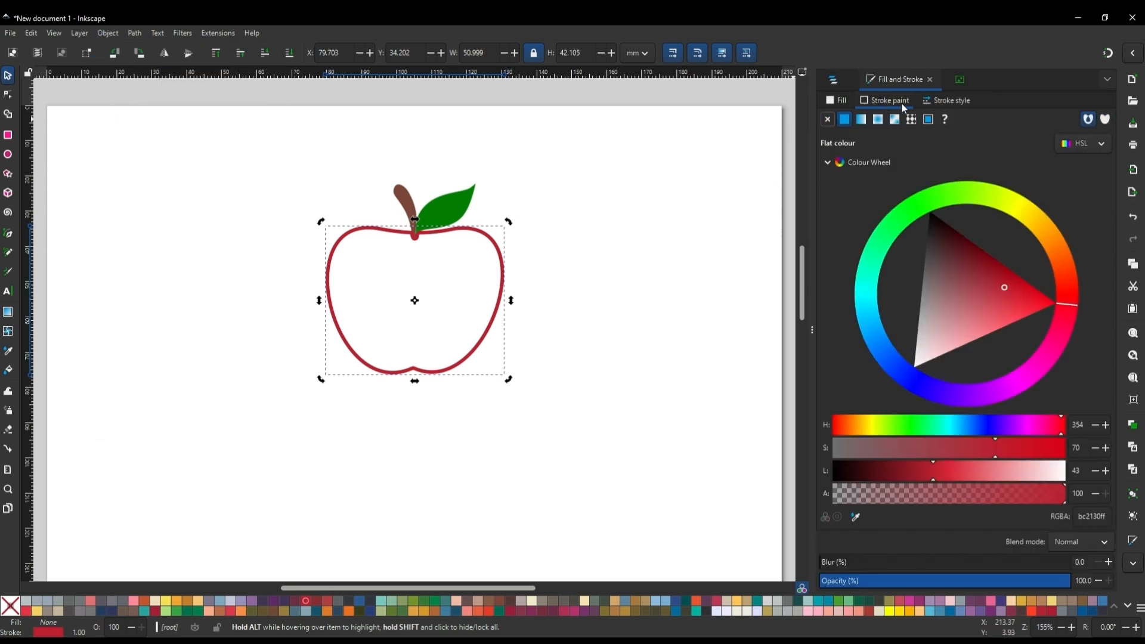
pyautogui.click(952, 101)
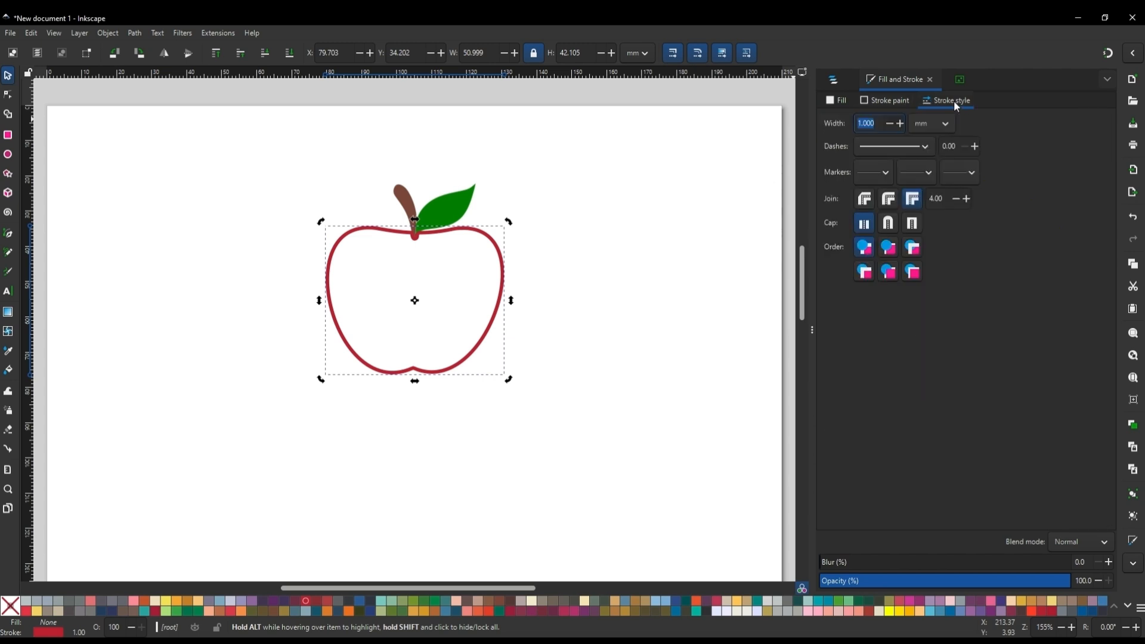
pyautogui.click(900, 123)
pyautogui.click(900, 123)
pyautogui.click(900, 124)
pyautogui.click(900, 124)
pyautogui.click(900, 124)
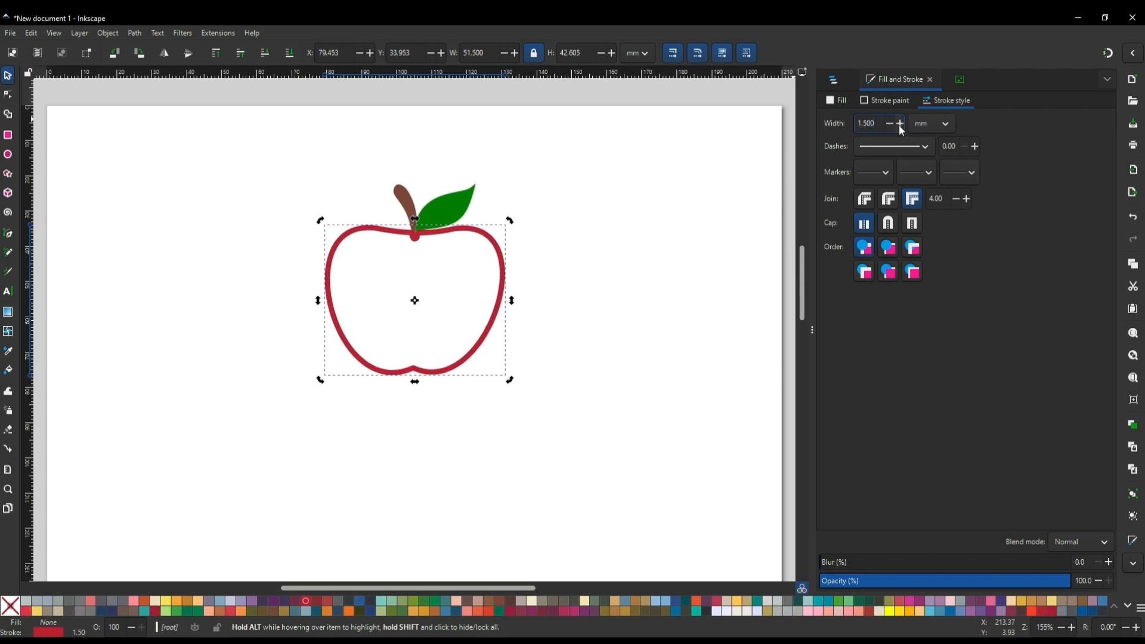
# - Rename the apple outline object as "red satin" and unhide the original red shape
pyautogui.click(835, 81)
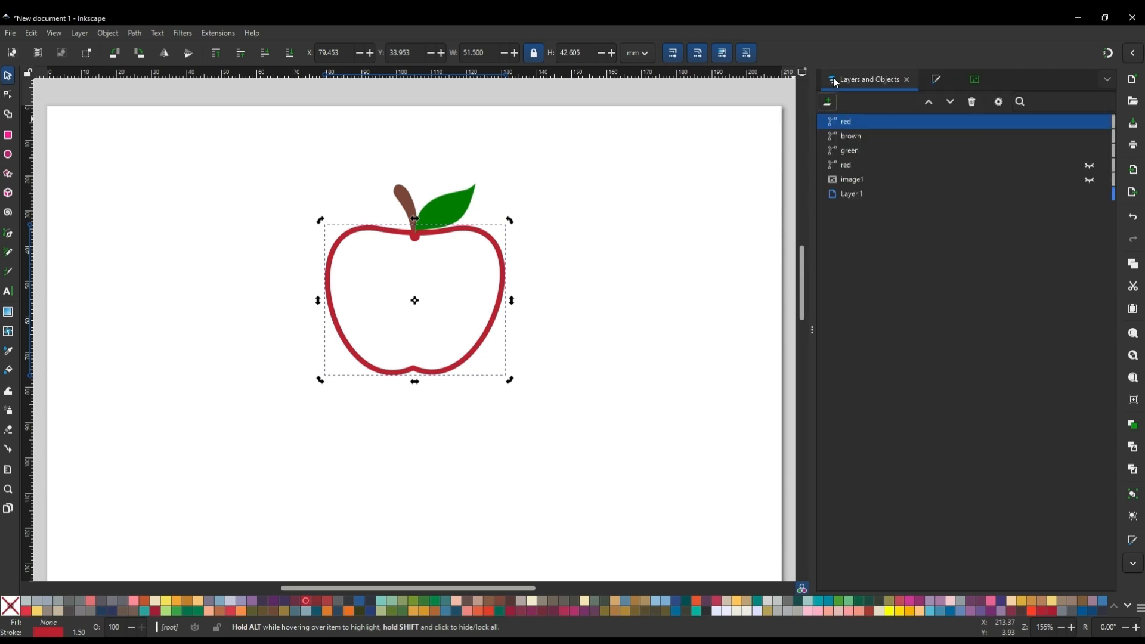
pyautogui.doubleClick(883, 123)
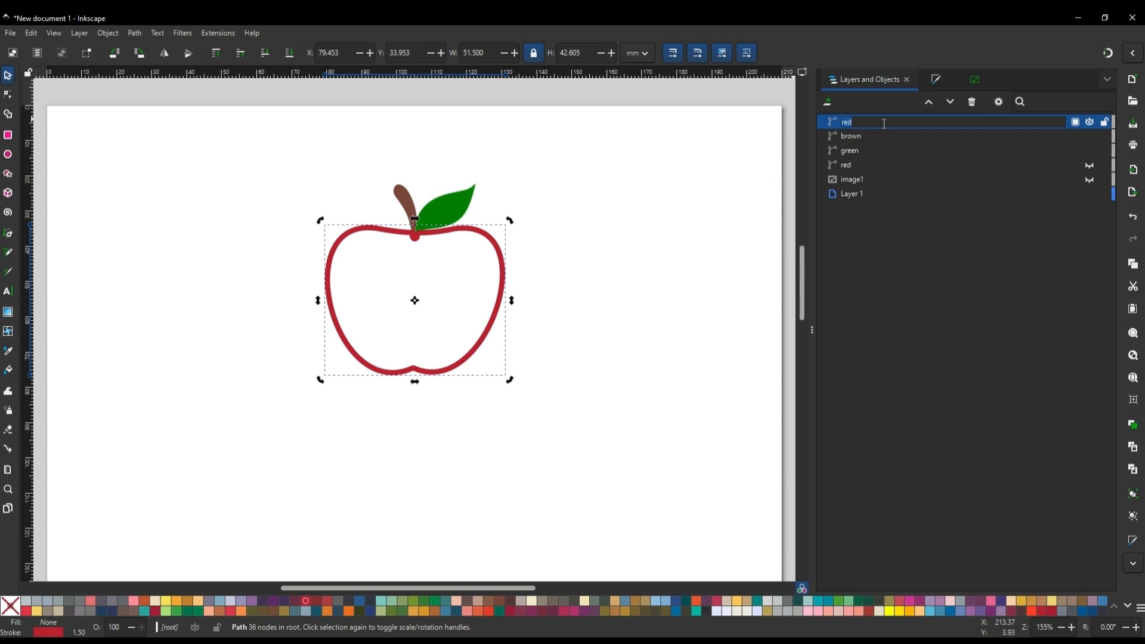
pyautogui.write('red satin')
pyautogui.press('Return')
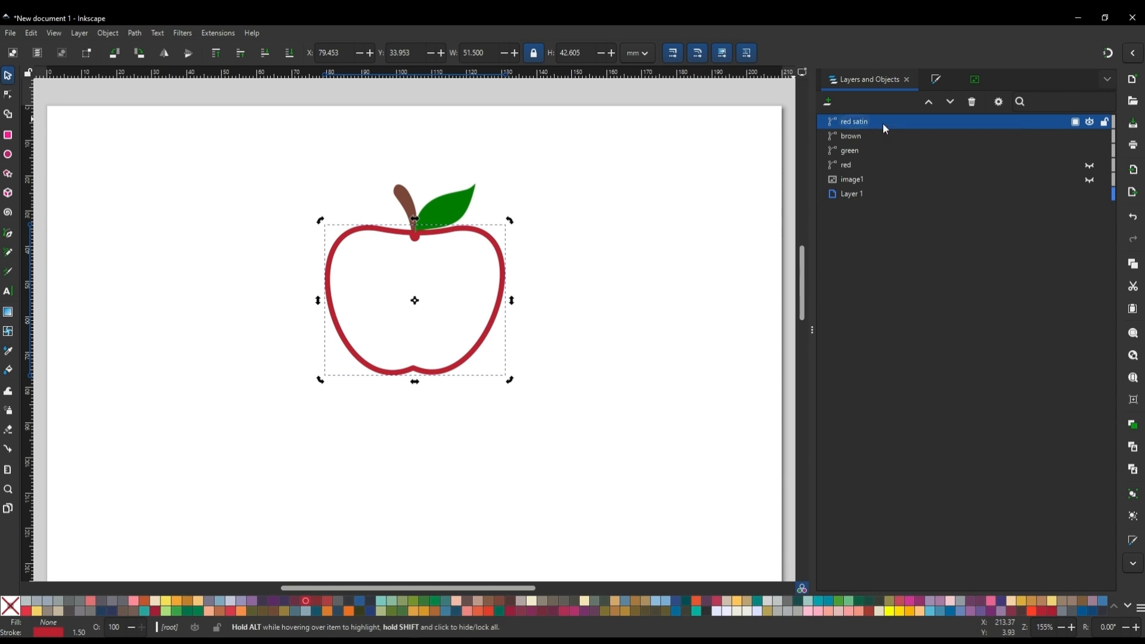
pyautogui.click(1089, 166)
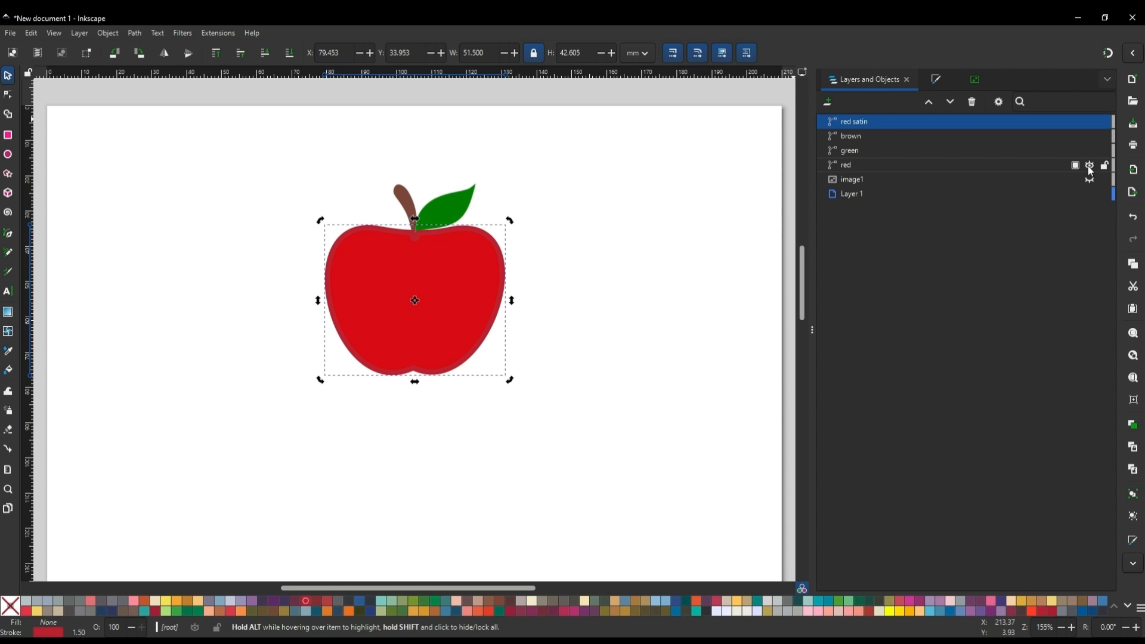
# - Recolour the red satin outline's stroke to a darker red and convert it with Ink/Stitch Stroke to Satin
pyautogui.click(909, 121)
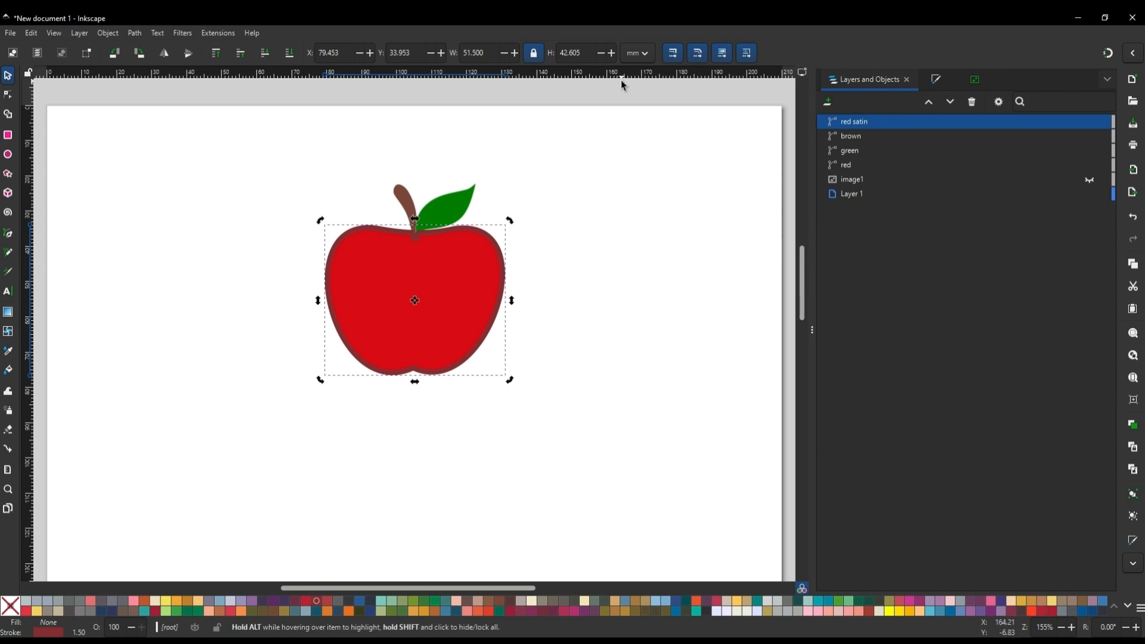
pyautogui.click(216, 34)
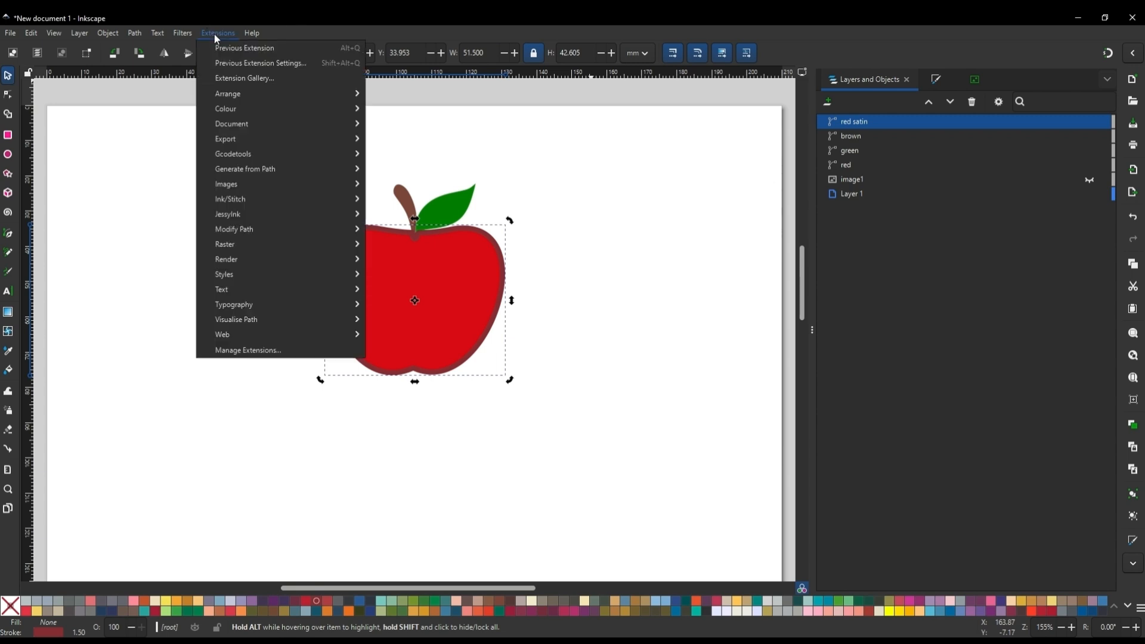
pyautogui.moveTo(249, 199)
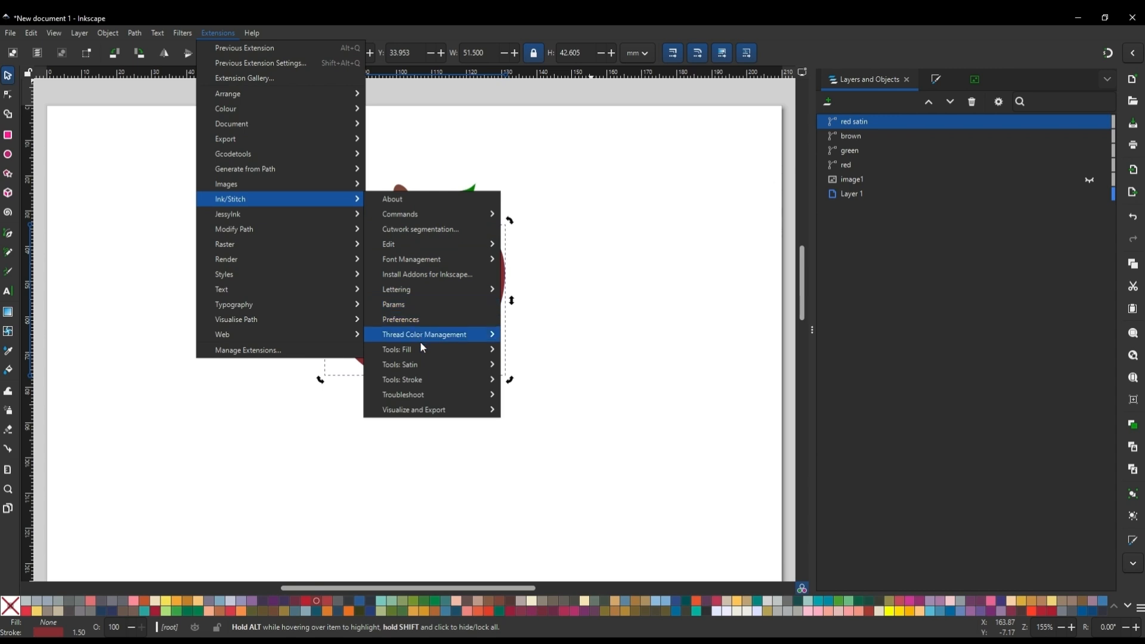
pyautogui.moveTo(395, 366)
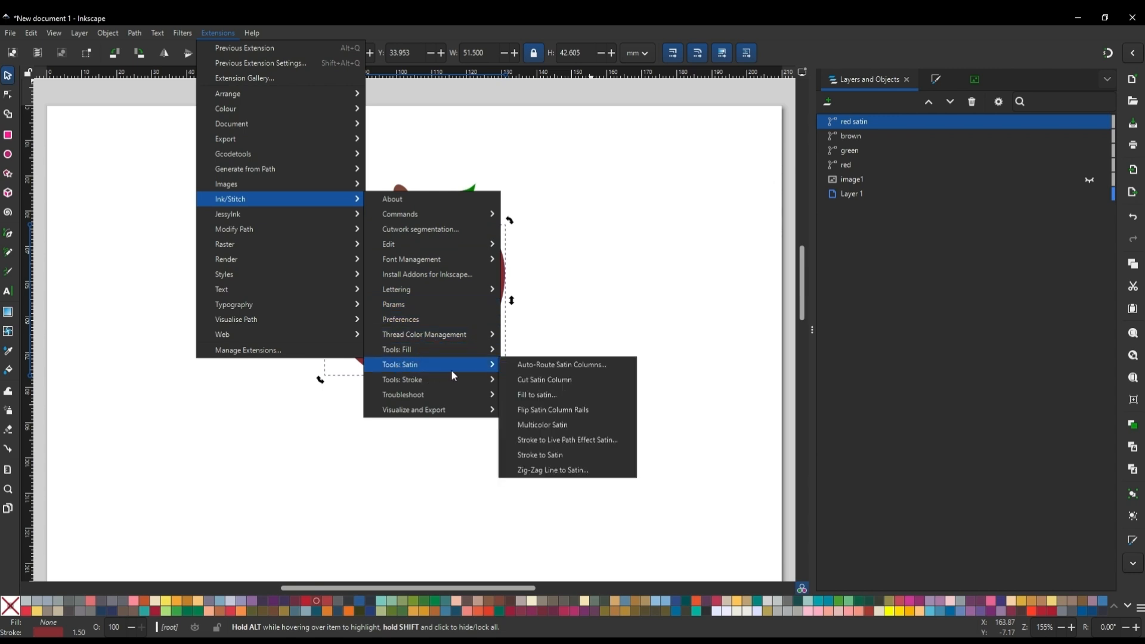
pyautogui.click(543, 461)
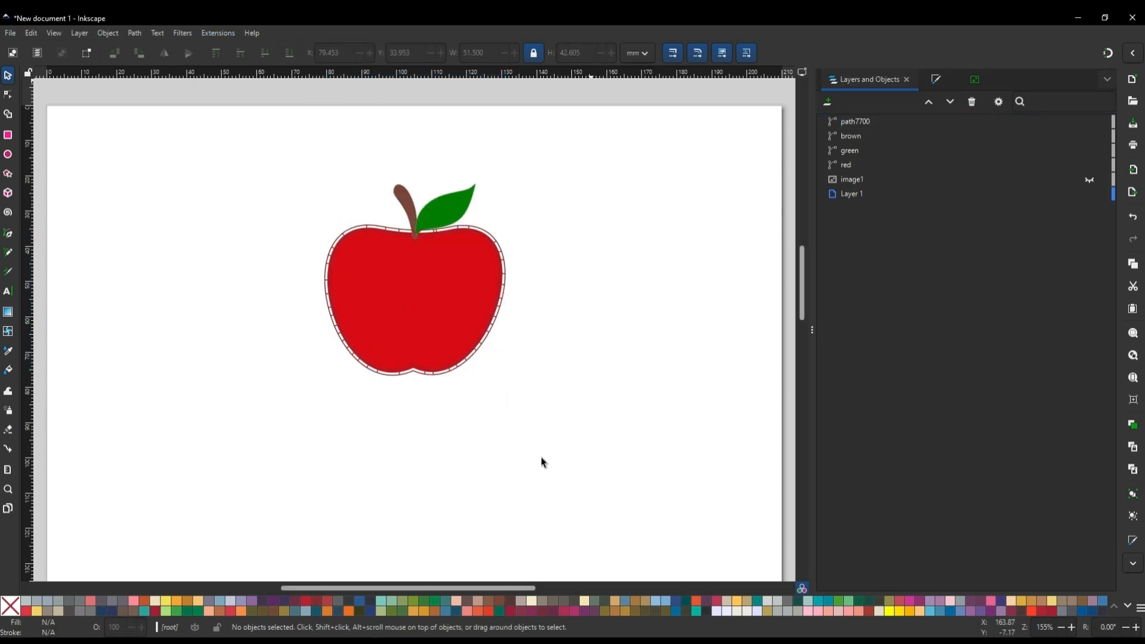
# - Examine the rails and rungs of the satin column around the apple up close
pyautogui.click(1072, 628)
pyautogui.click(1071, 629)
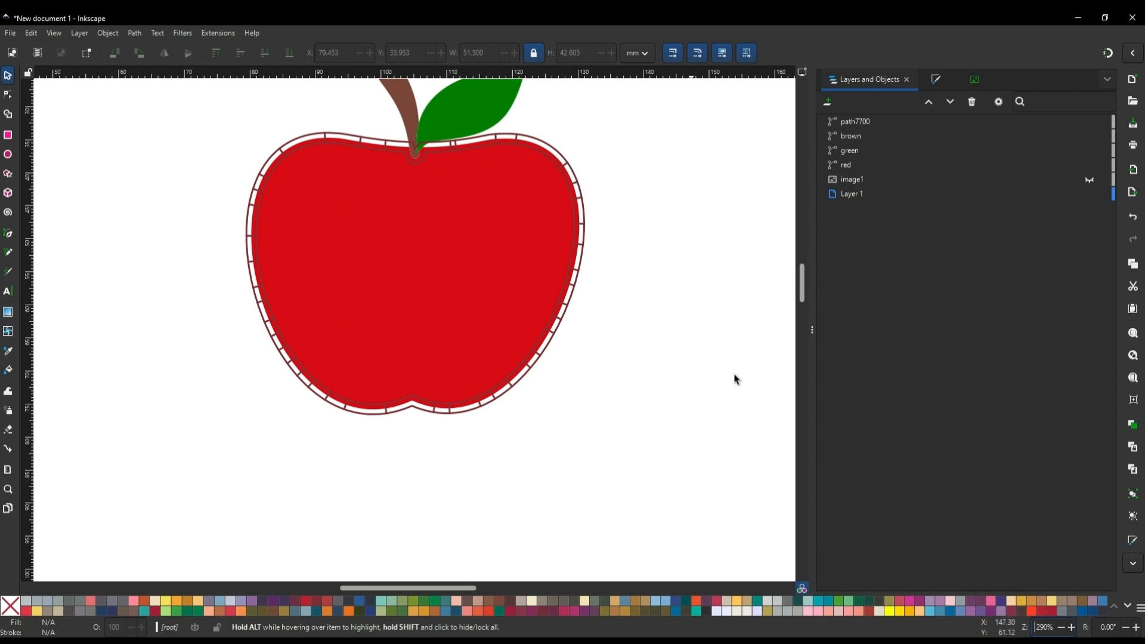
pyautogui.click(1064, 629)
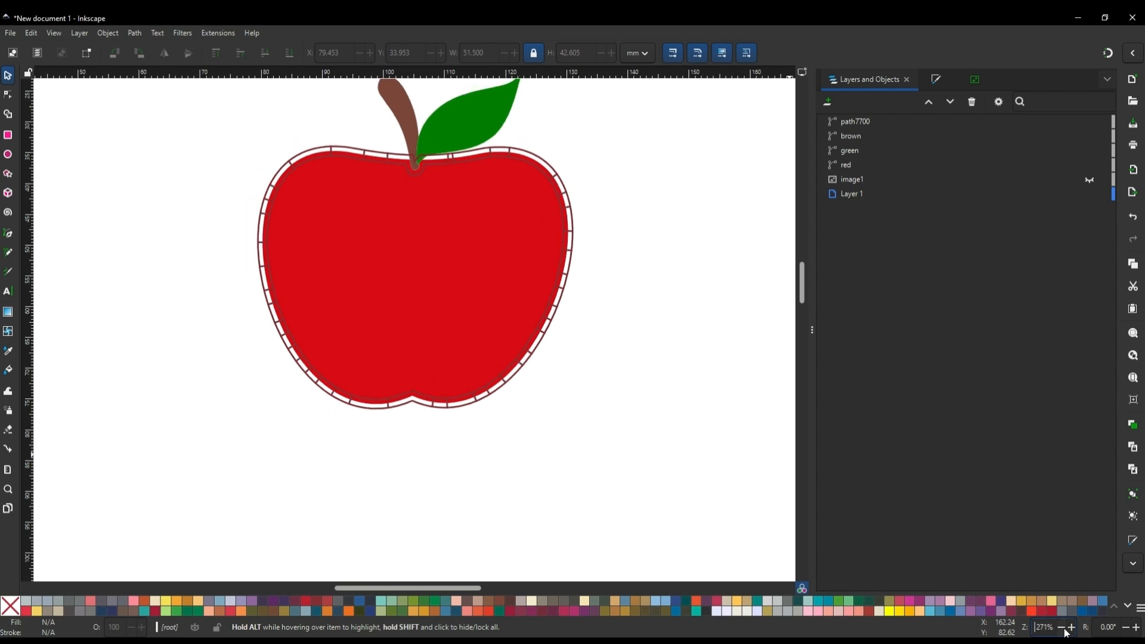
pyautogui.click(1064, 629)
pyautogui.click(1064, 629)
pyautogui.click(1064, 629)
pyautogui.click(1064, 629)
pyautogui.click(1064, 629)
pyautogui.click(1064, 630)
pyautogui.click(1064, 630)
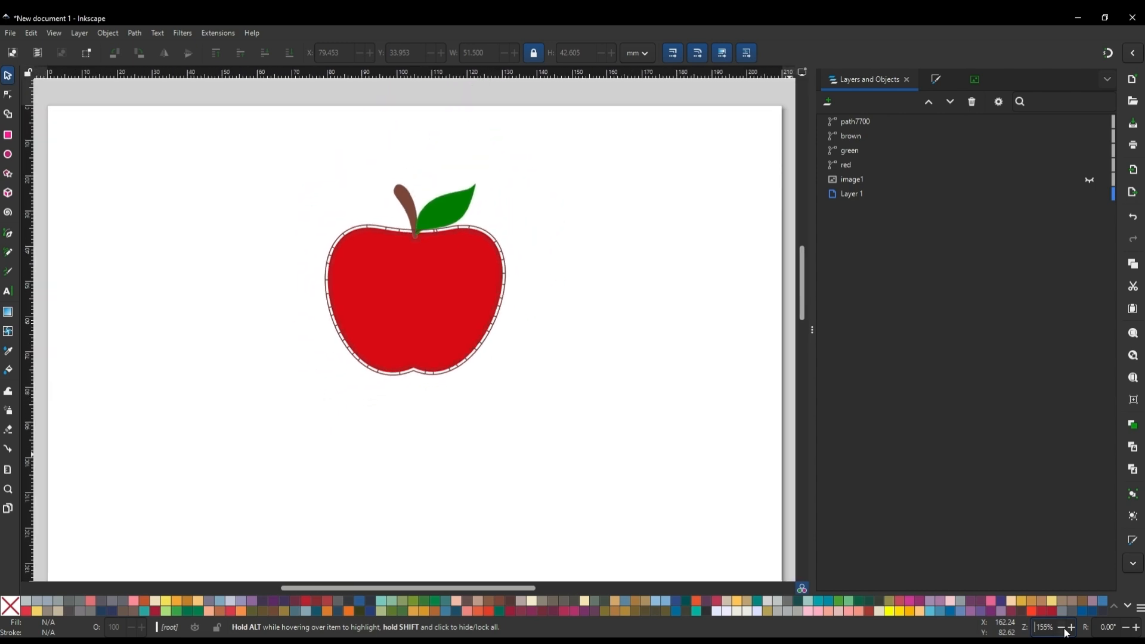
# - Rename the converted satin column path as "red satin"
pyautogui.doubleClick(857, 119)
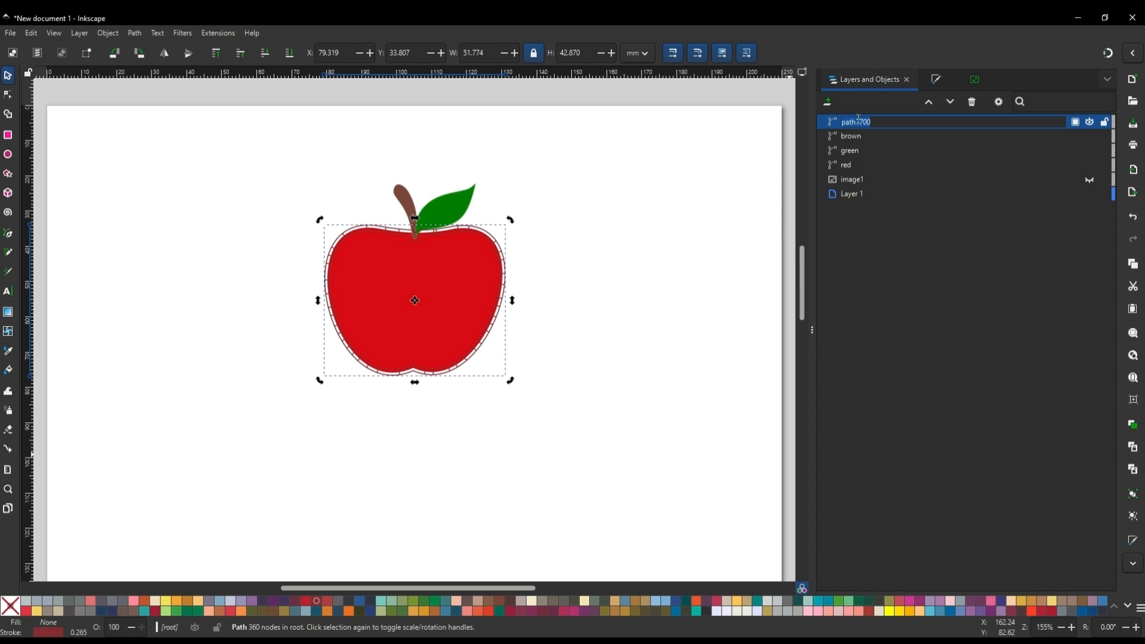
pyautogui.write('red satin')
pyautogui.press('Return')
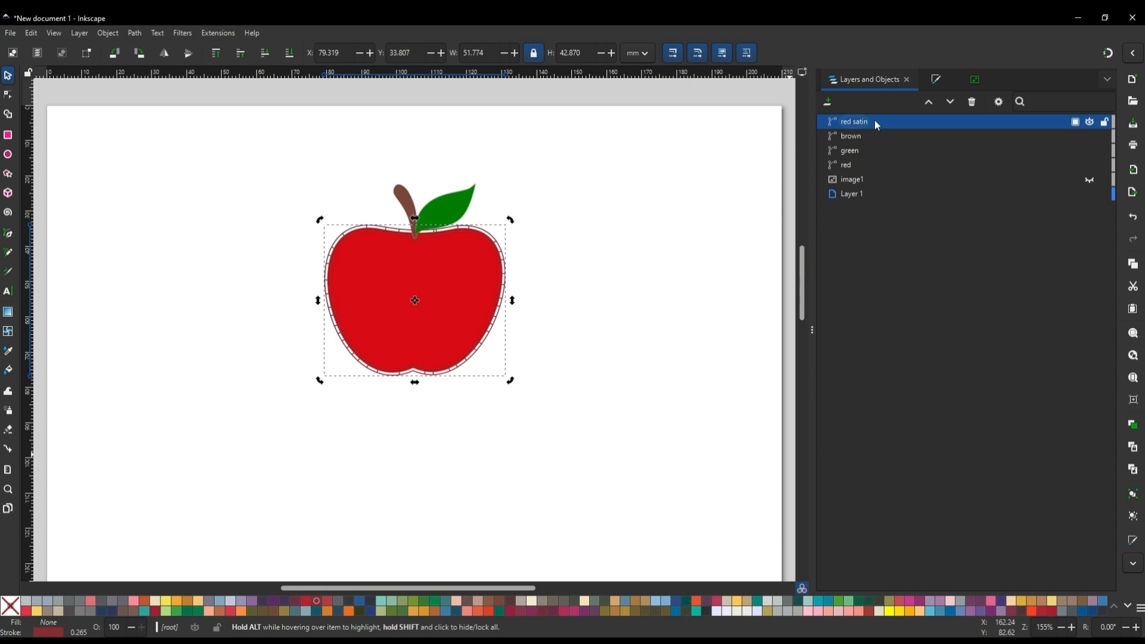
# - Open the Ink/Stitch Params for the red satin column and set its pull compensation to 0.2 mm on each side
pyautogui.click(210, 34)
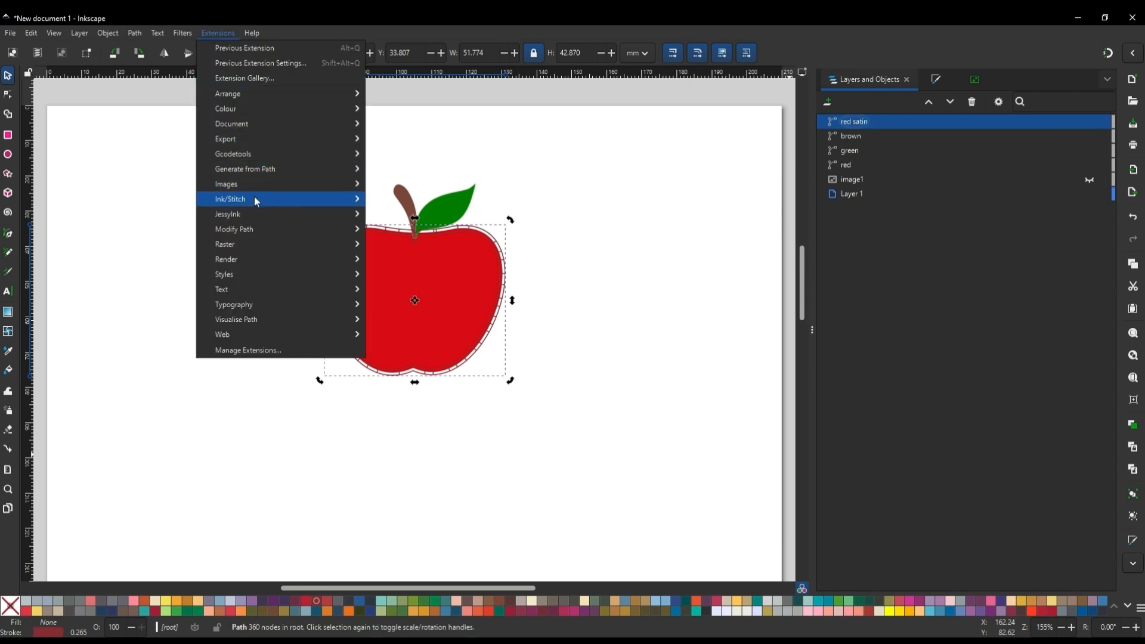
pyautogui.moveTo(256, 199)
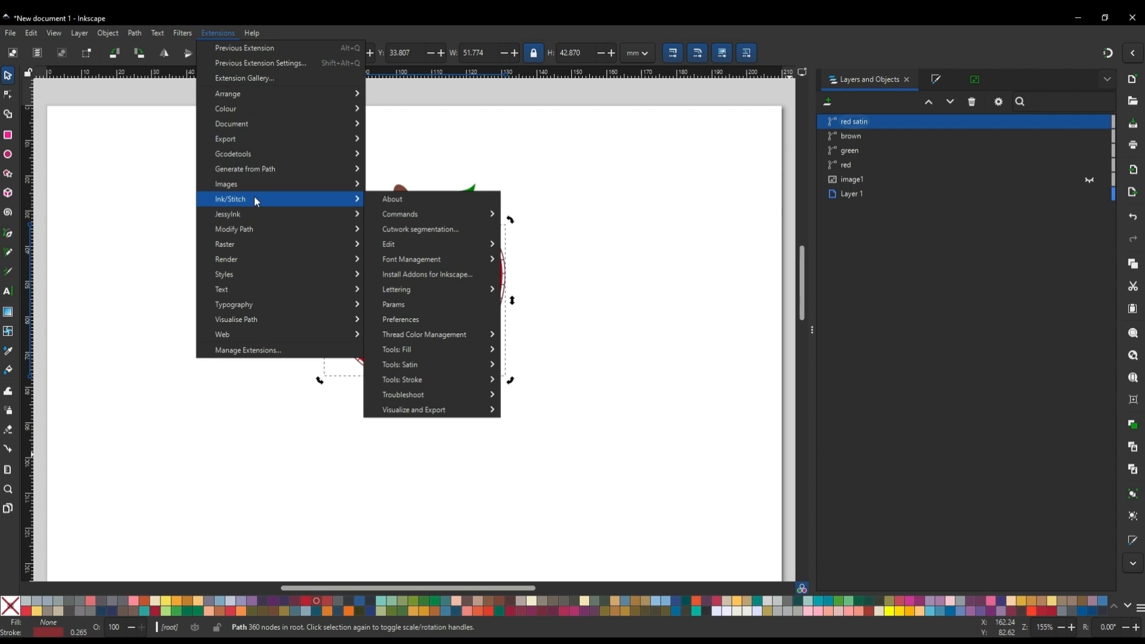
pyautogui.click(410, 308)
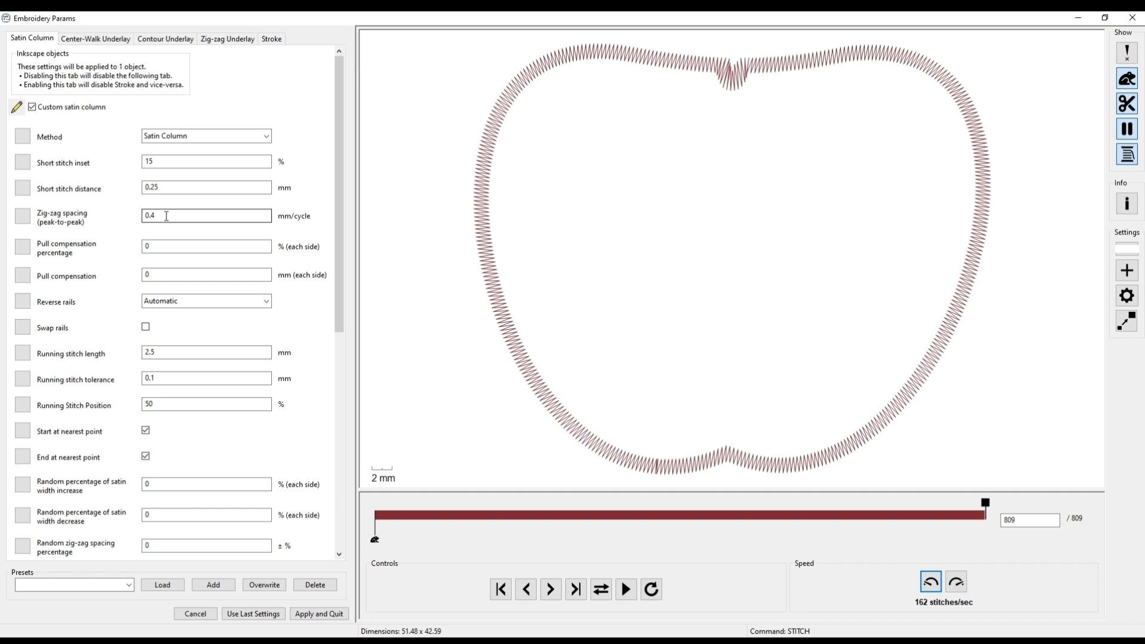
pyautogui.click(158, 275)
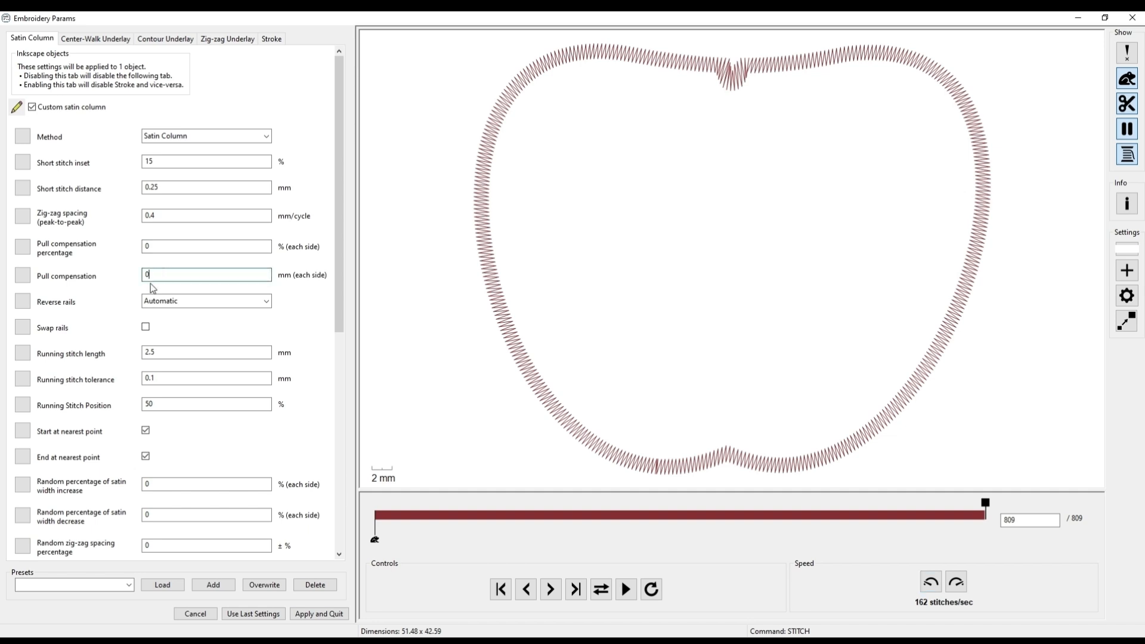
pyautogui.write('.2')
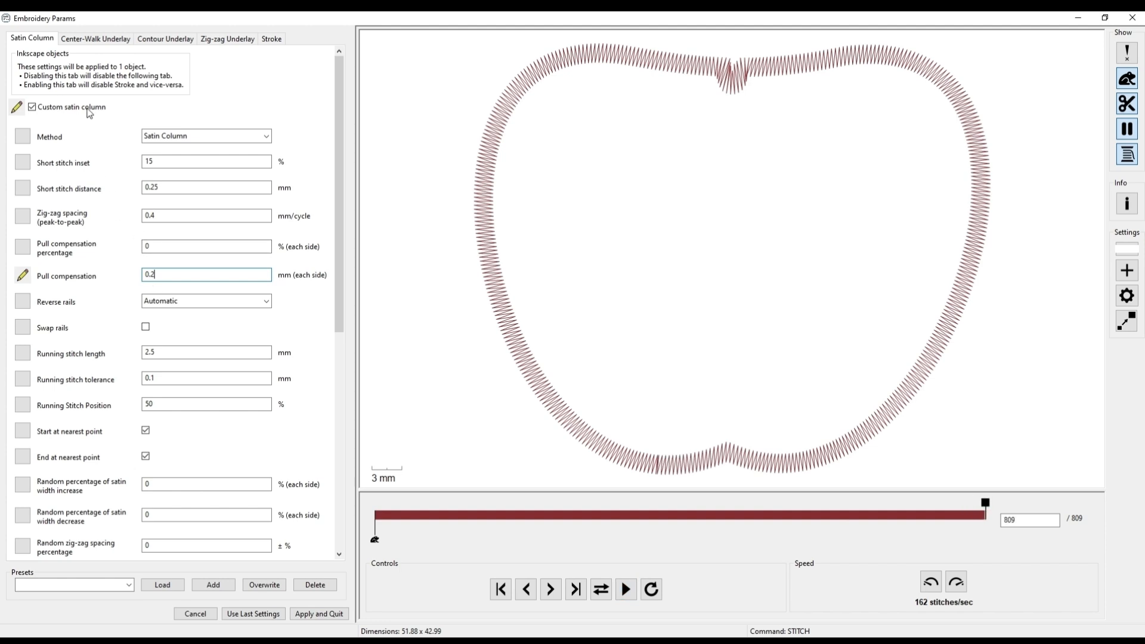
# - Try a center-walk underlay on the satin column and disable it again
pyautogui.click(84, 42)
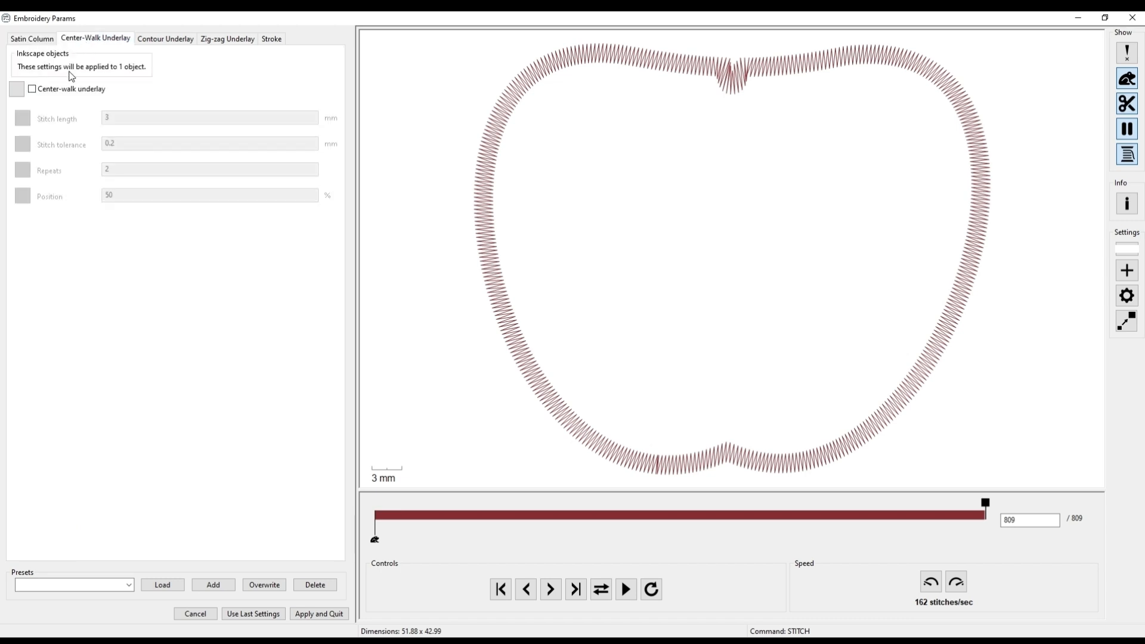
pyautogui.click(33, 90)
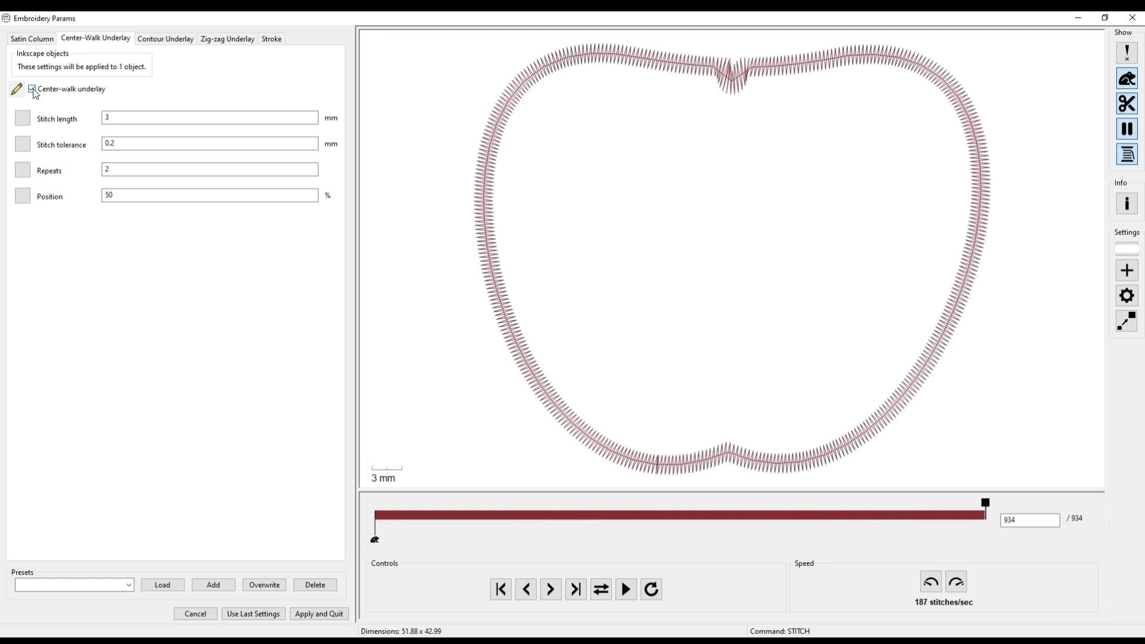
pyautogui.click(33, 90)
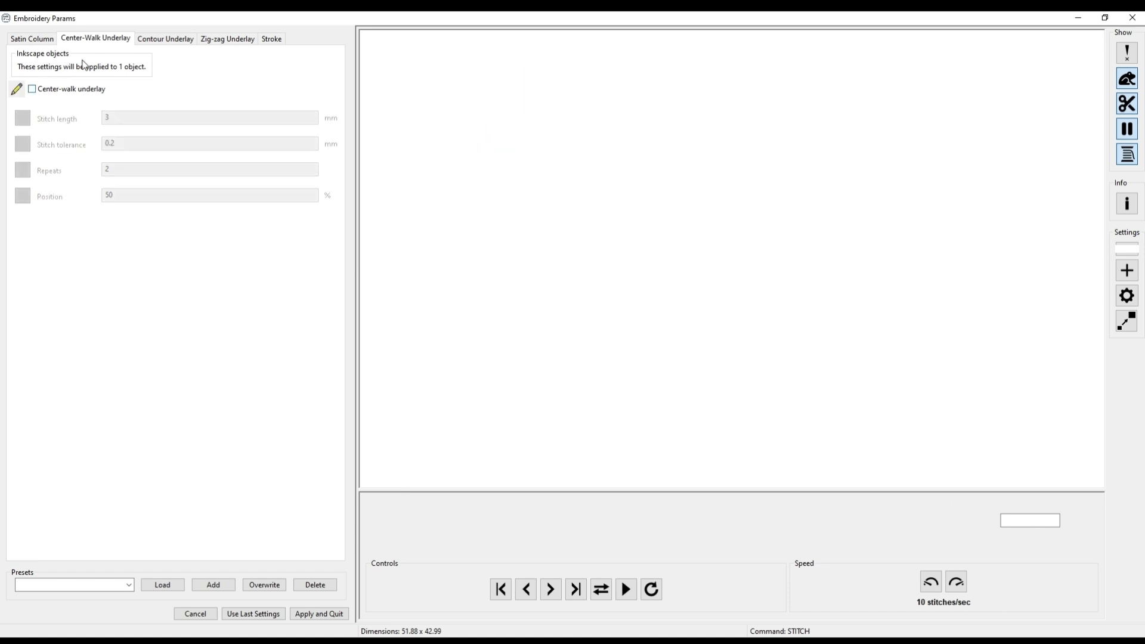
# - Try a contour underlay and a zig-zag underlay on the satin column, disabling each one again
pyautogui.click(155, 42)
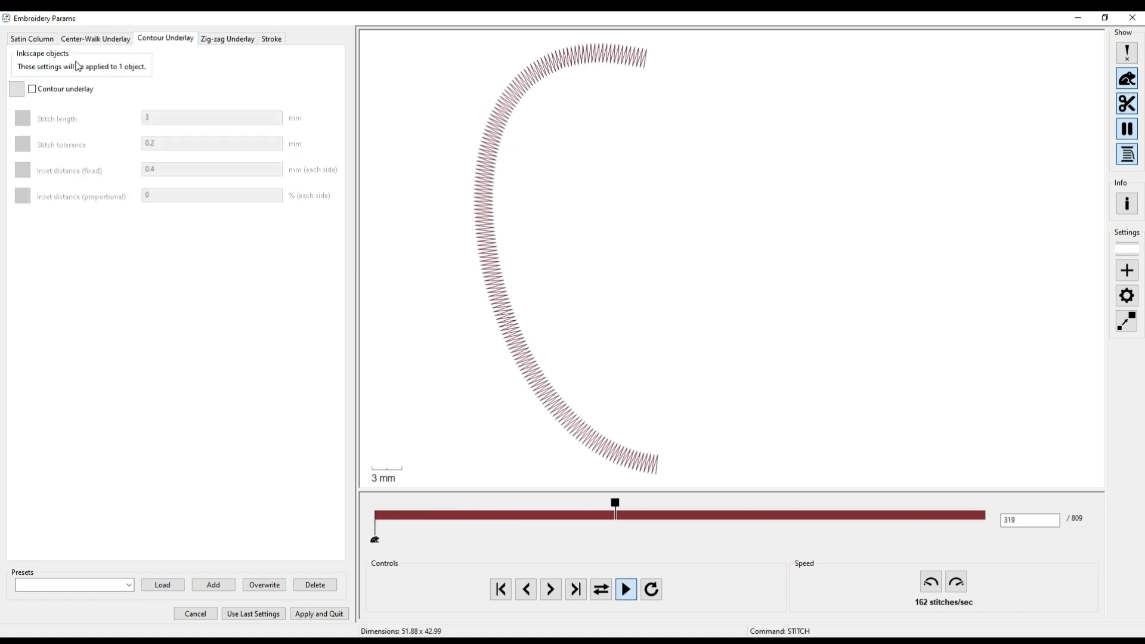
pyautogui.click(32, 89)
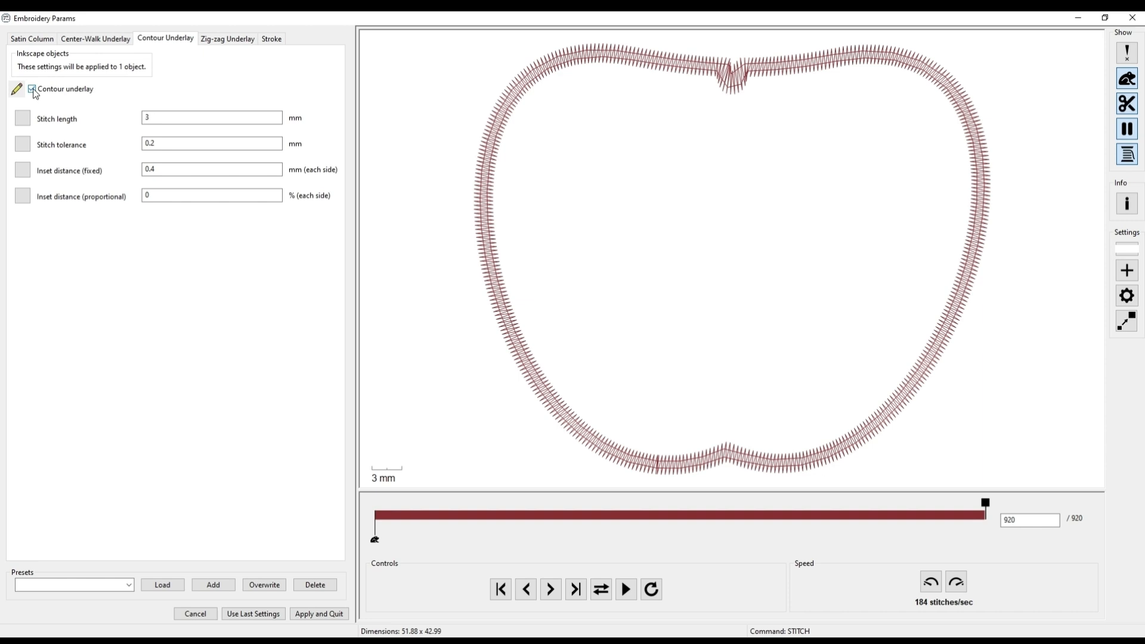
pyautogui.click(33, 90)
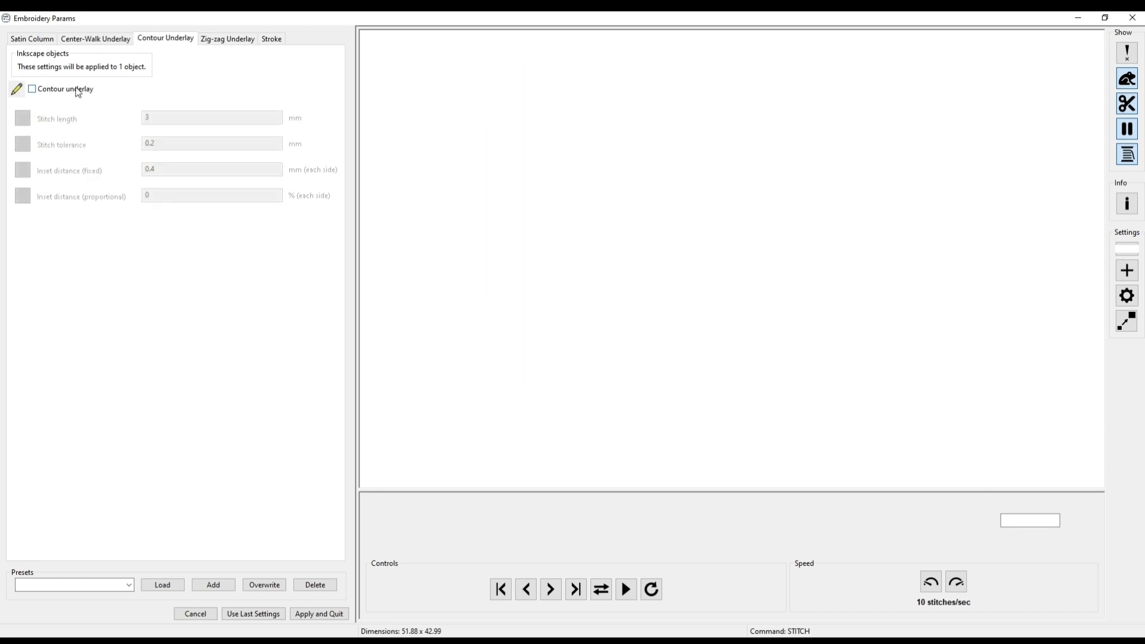
pyautogui.click(212, 40)
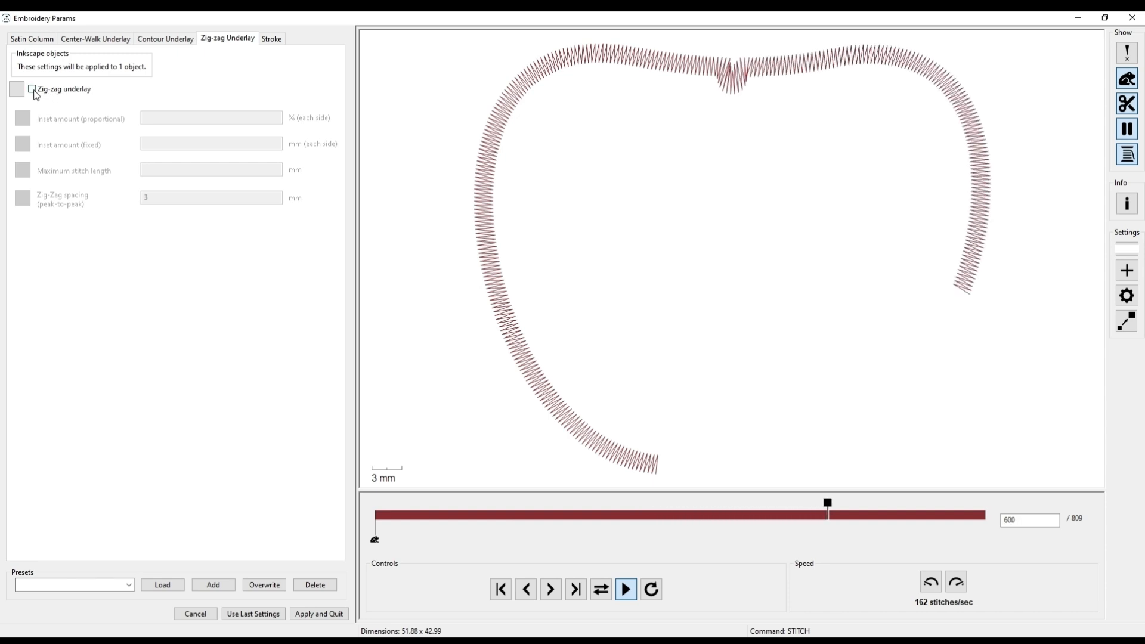
pyautogui.click(33, 90)
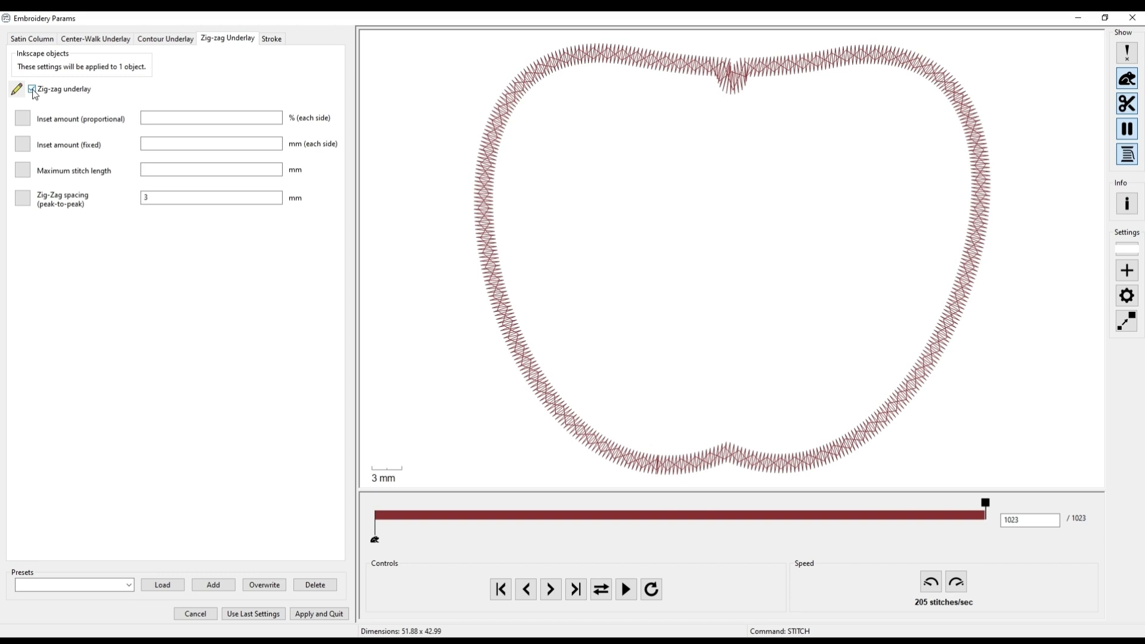
pyautogui.click(33, 90)
# - Enable the center-walk underlay and Trim After for the satin column, and apply the embroidery parameters
pyautogui.click(115, 39)
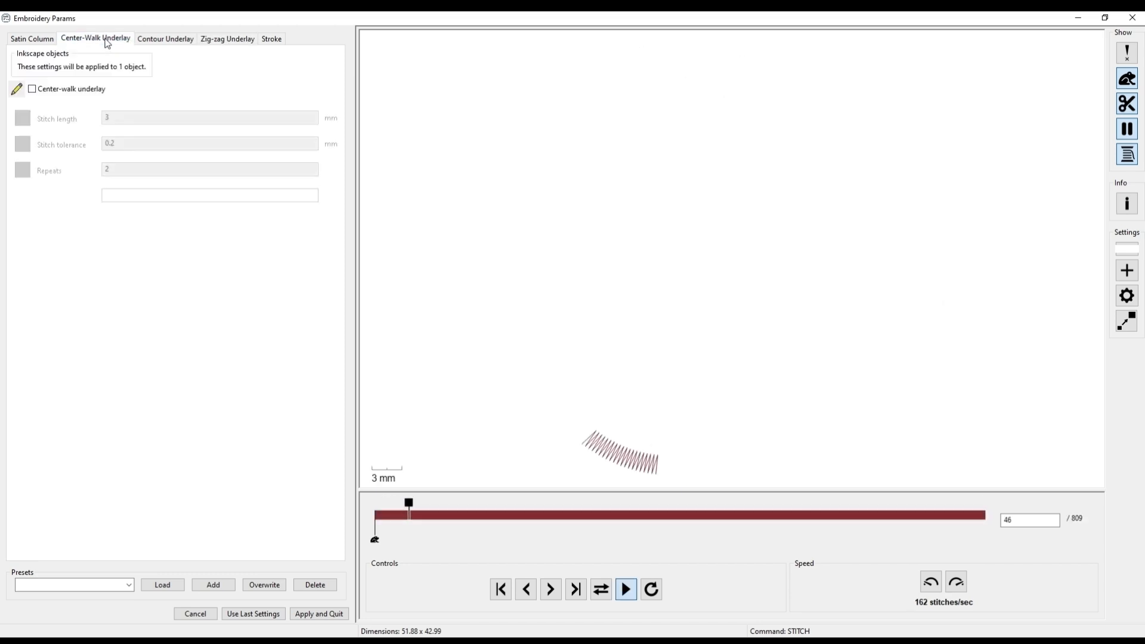
pyautogui.click(48, 90)
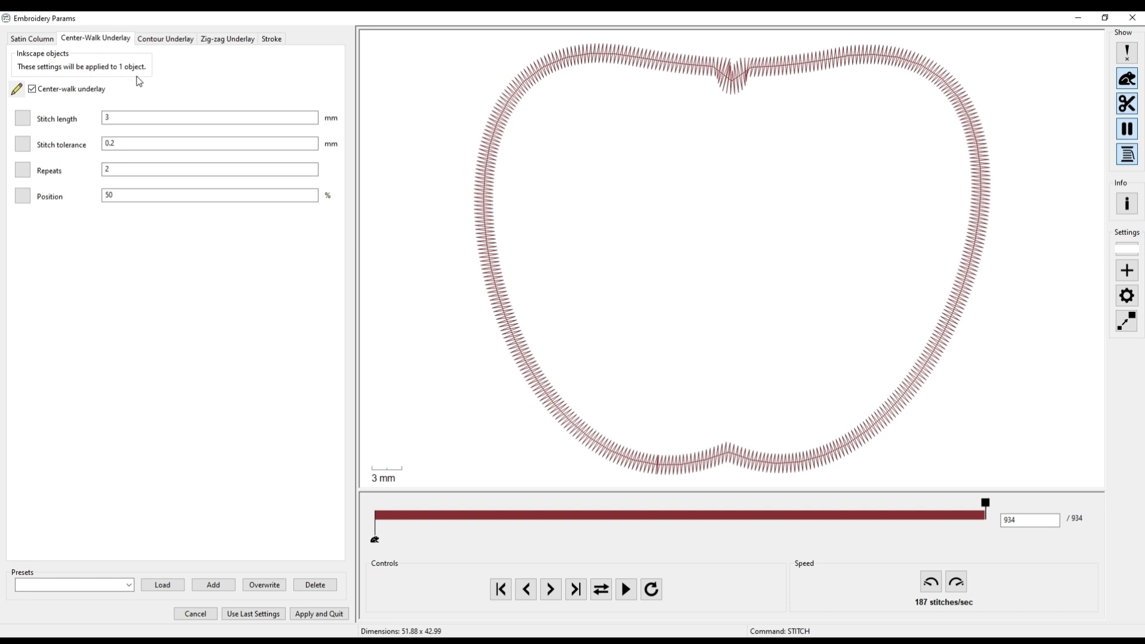
pyautogui.click(33, 40)
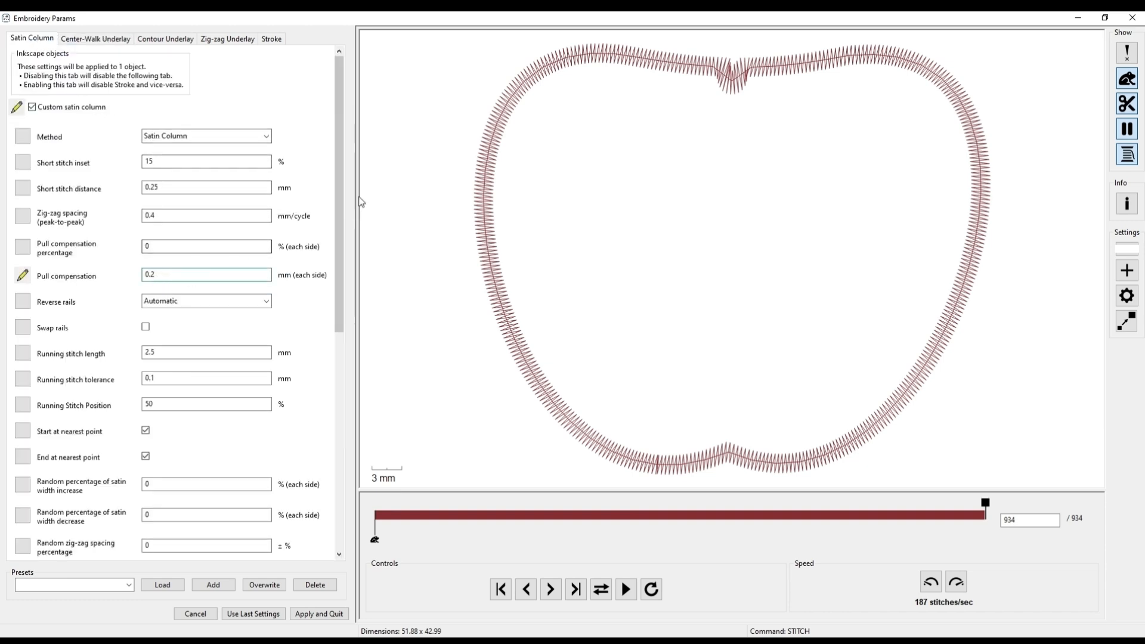
pyautogui.moveTo(335, 145); pyautogui.dragTo(342, 370)
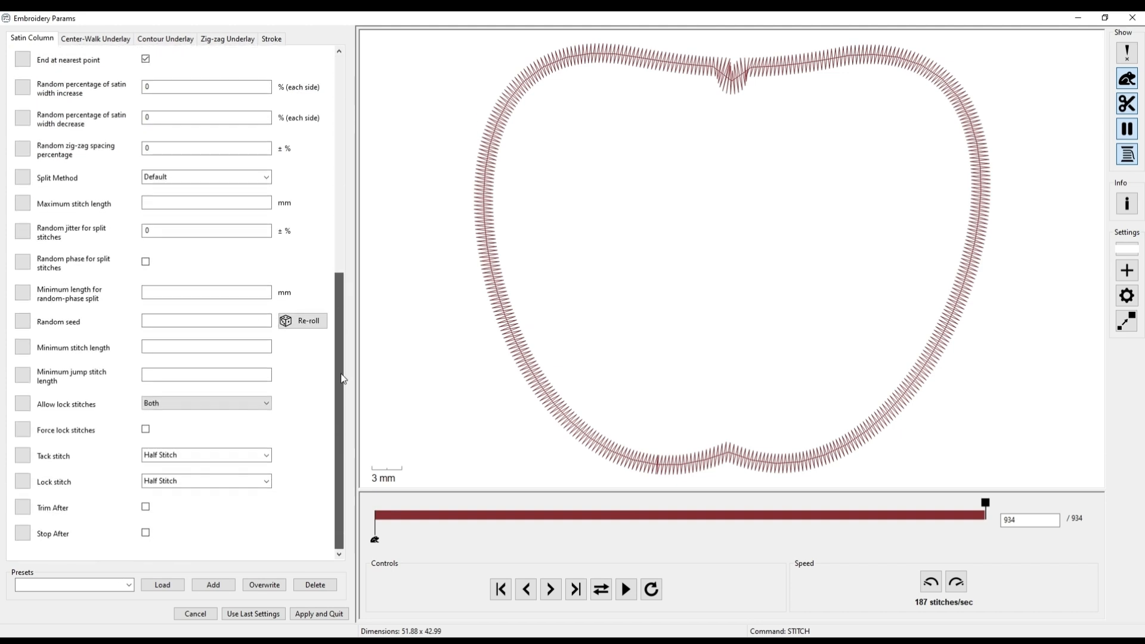
pyautogui.click(146, 508)
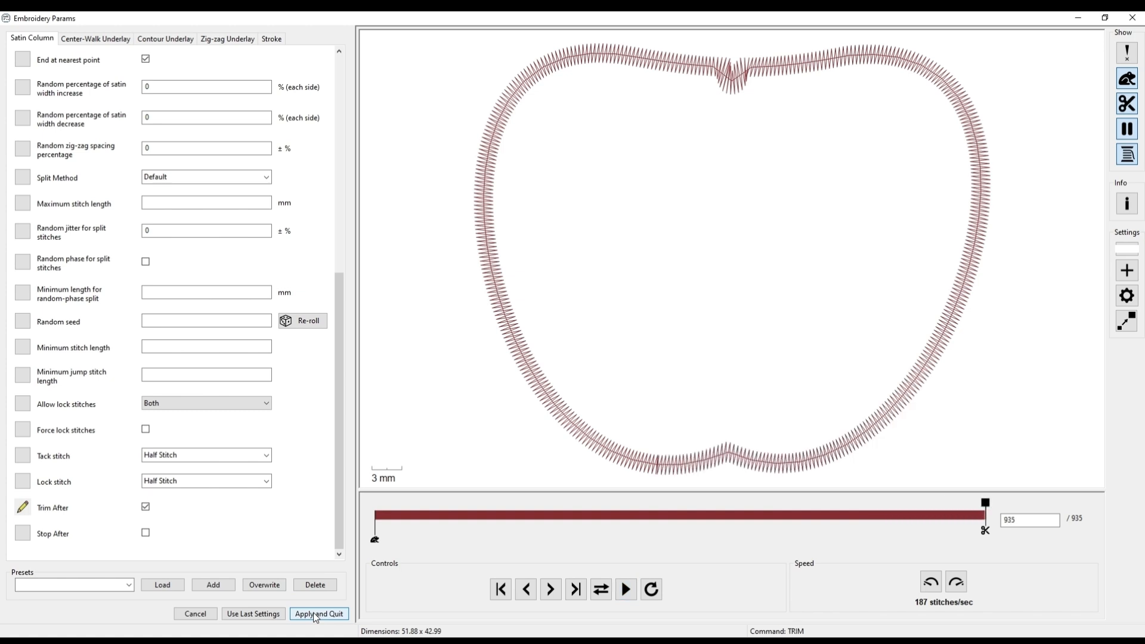
pyautogui.click(315, 615)
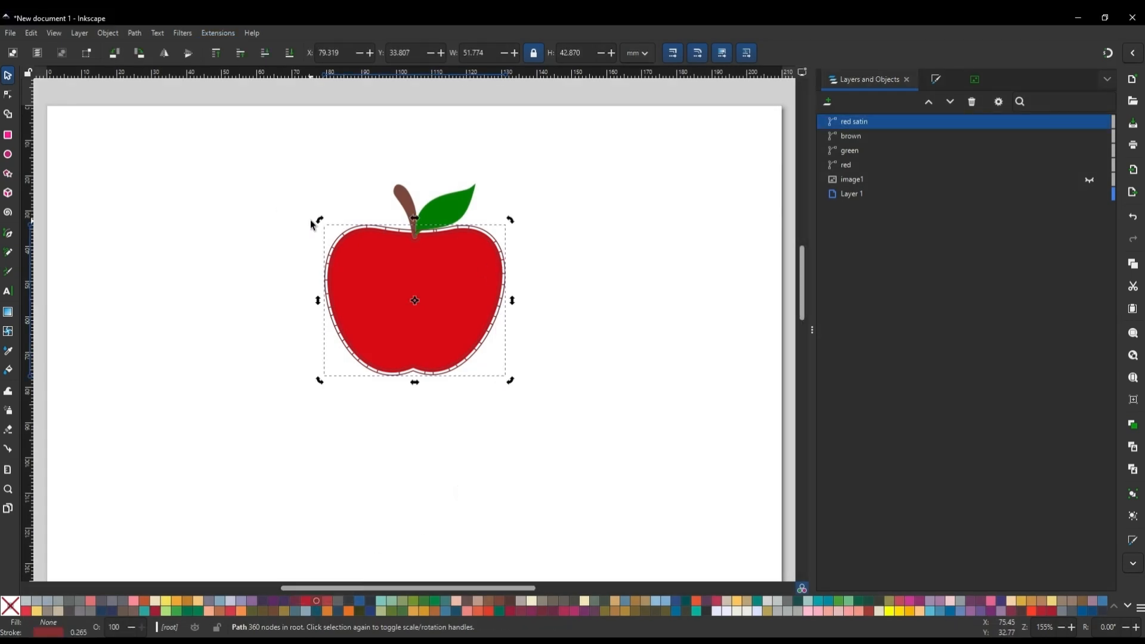
# - Select the red, green, brown and red satin paths and view their stitch-out in the Ink/Stitch Simulator
pyautogui.click(272, 211)
pyautogui.moveTo(280, 153); pyautogui.dragTo(556, 444)
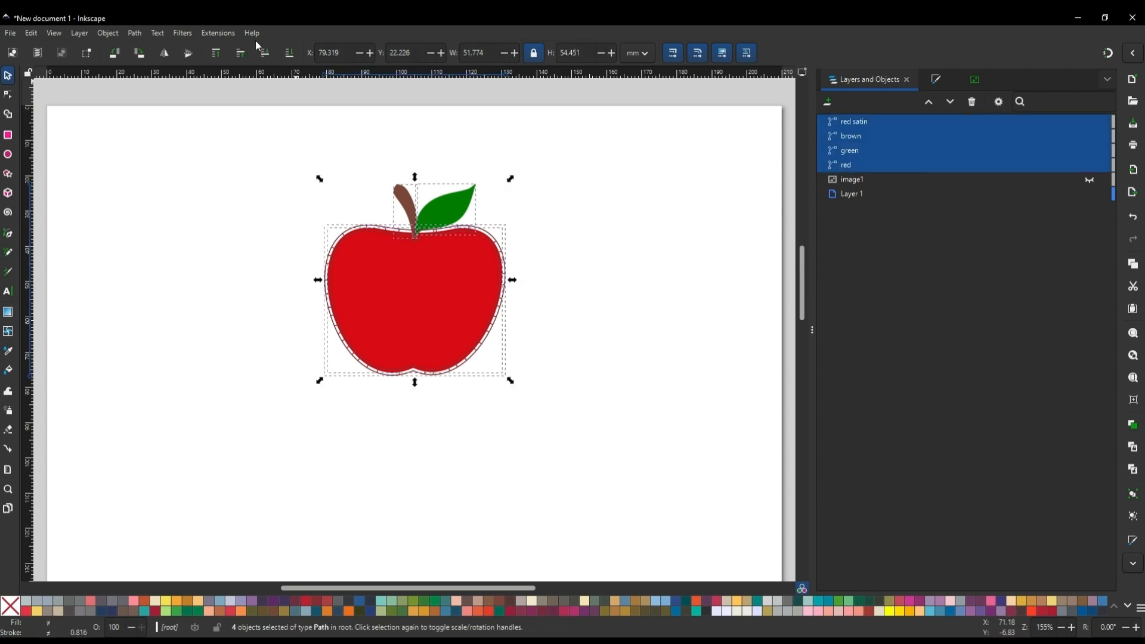
pyautogui.click(217, 35)
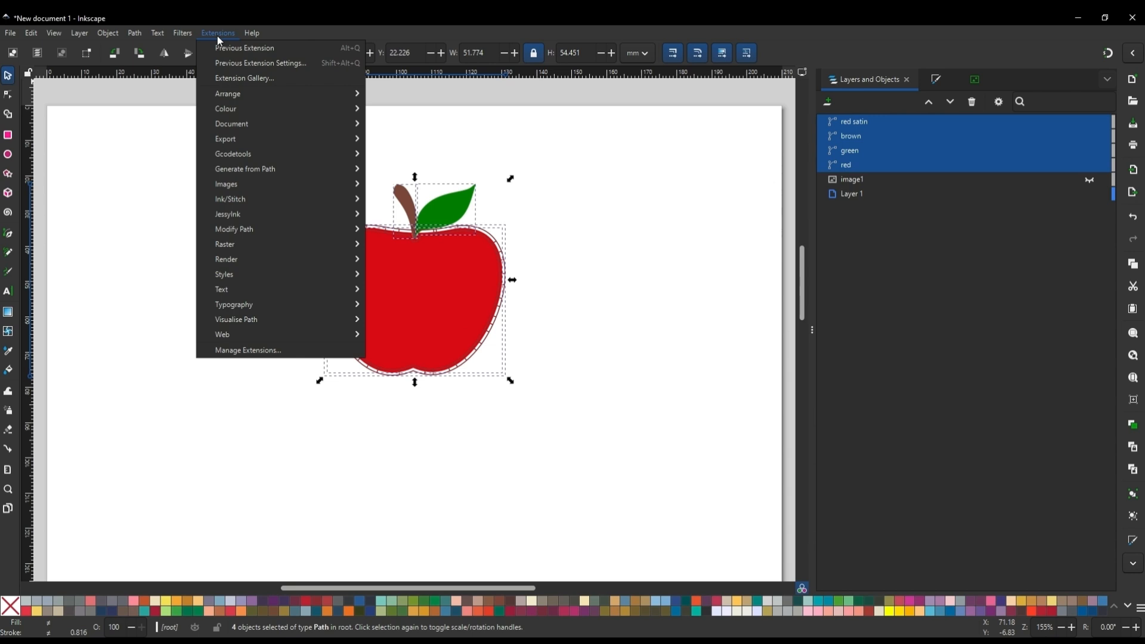
pyautogui.moveTo(255, 201)
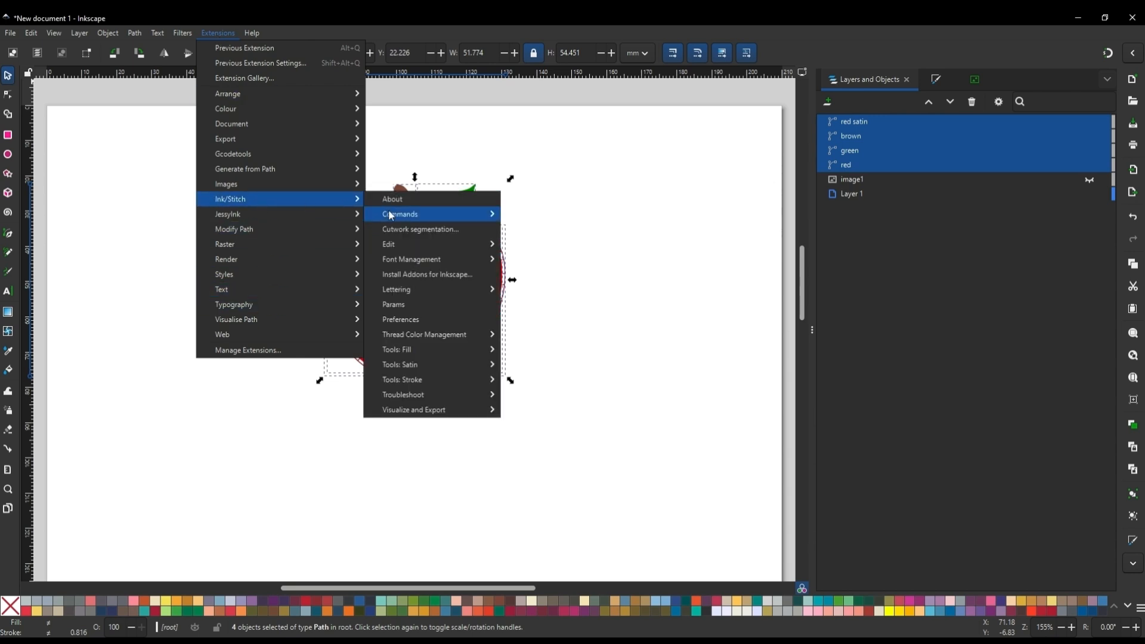
pyautogui.moveTo(441, 413)
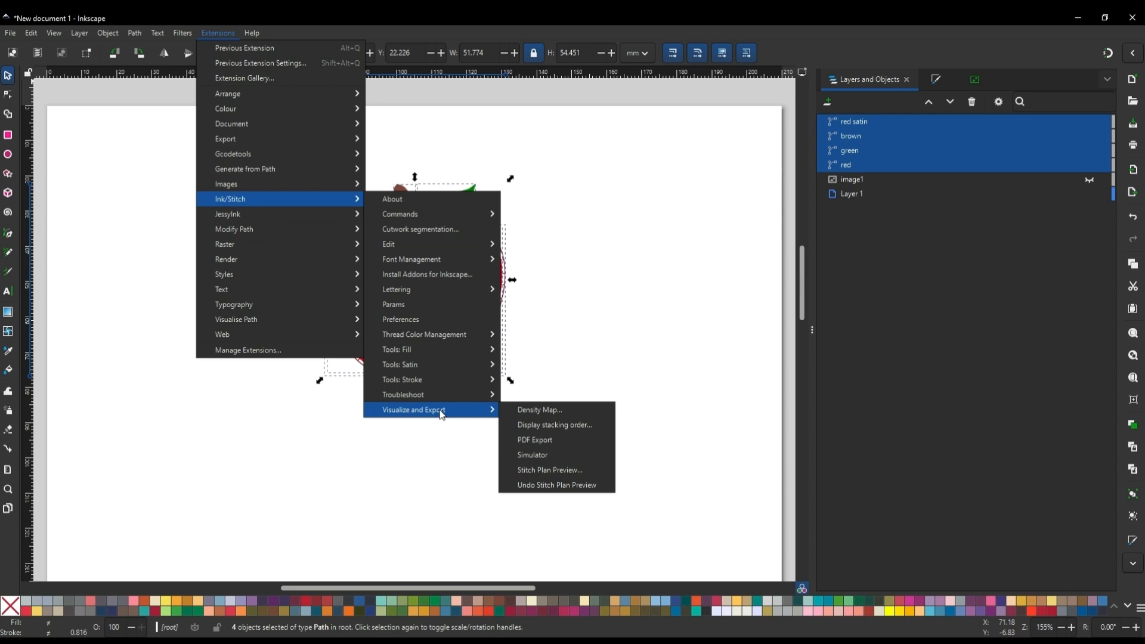
pyautogui.click(538, 454)
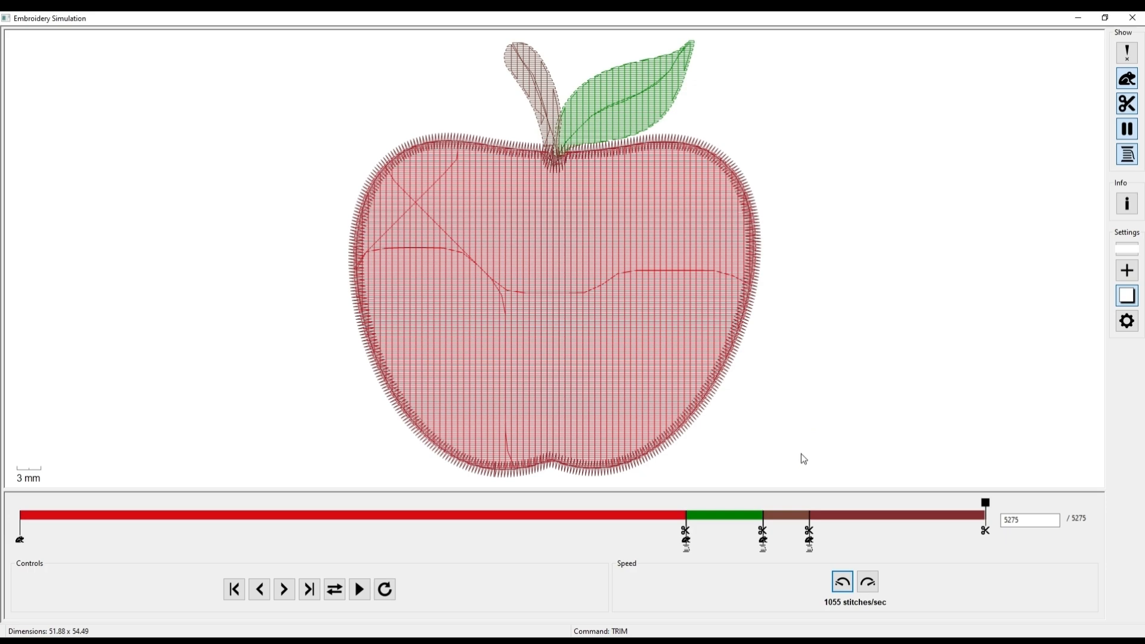
pyautogui.click(1132, 21)
pyautogui.click(621, 322)
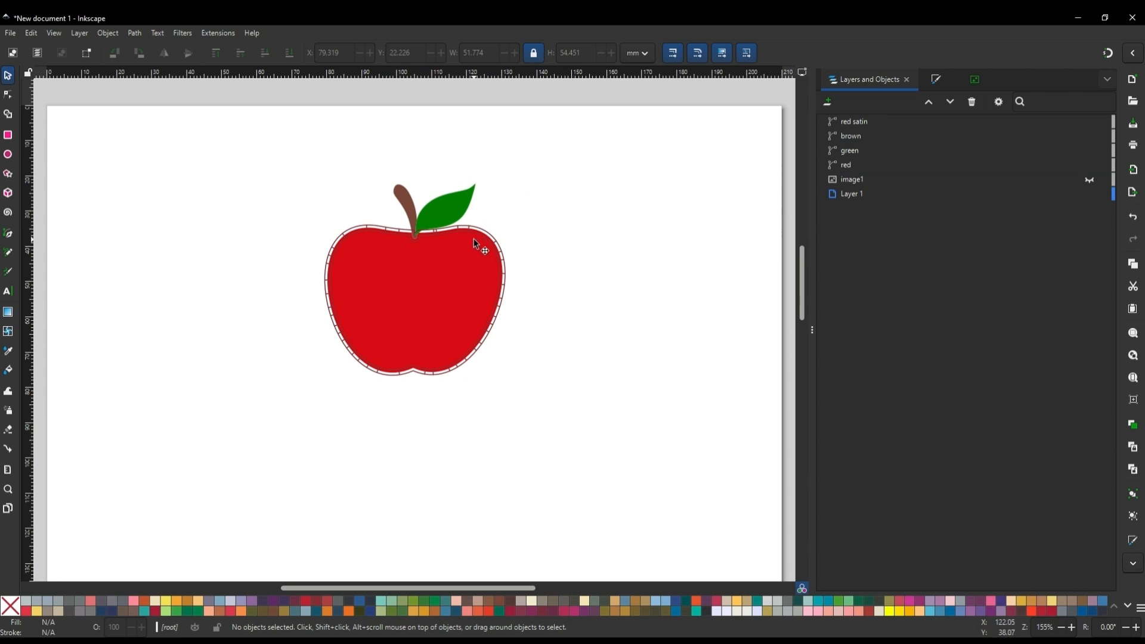
# - Duplicate the green leaf path and hide the original leaf
pyautogui.click(452, 212)
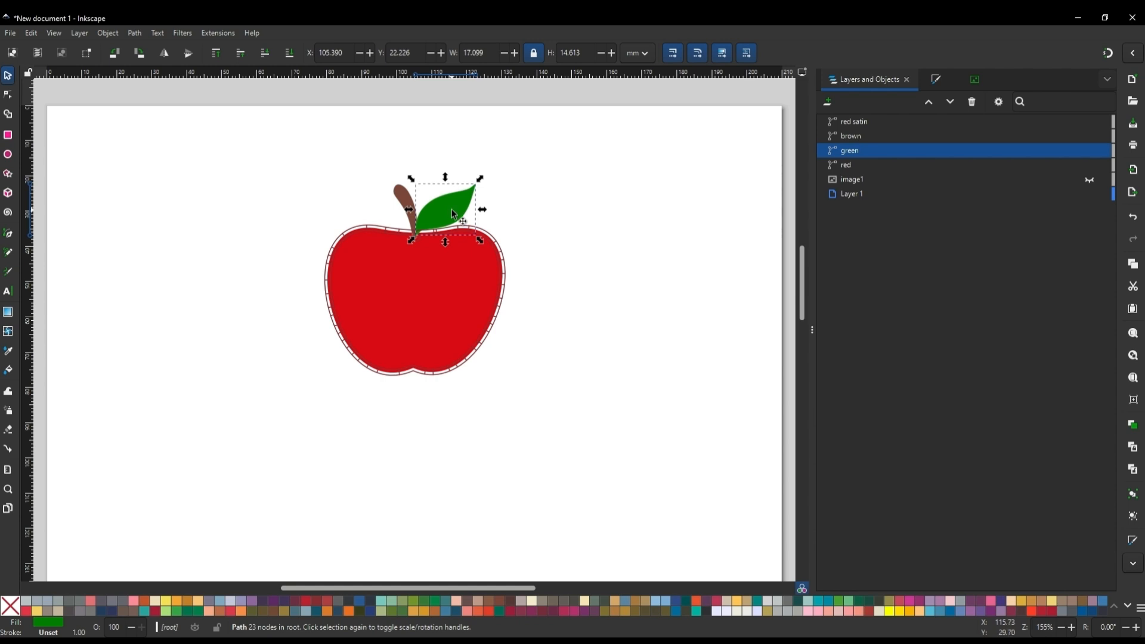
pyautogui.rightClick(868, 157)
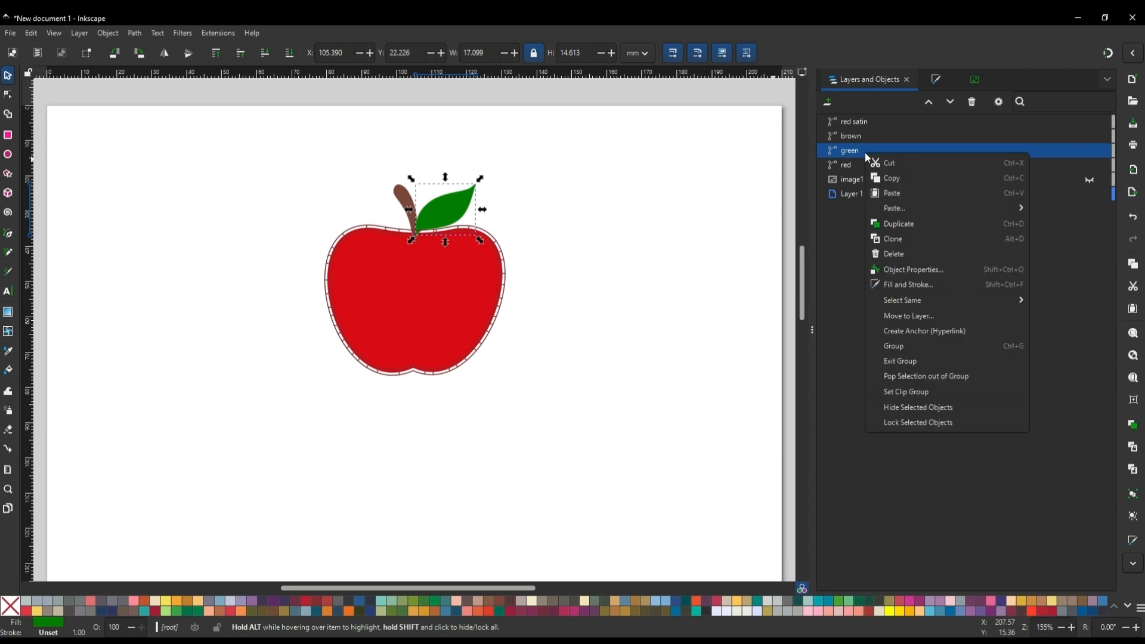
pyautogui.click(903, 224)
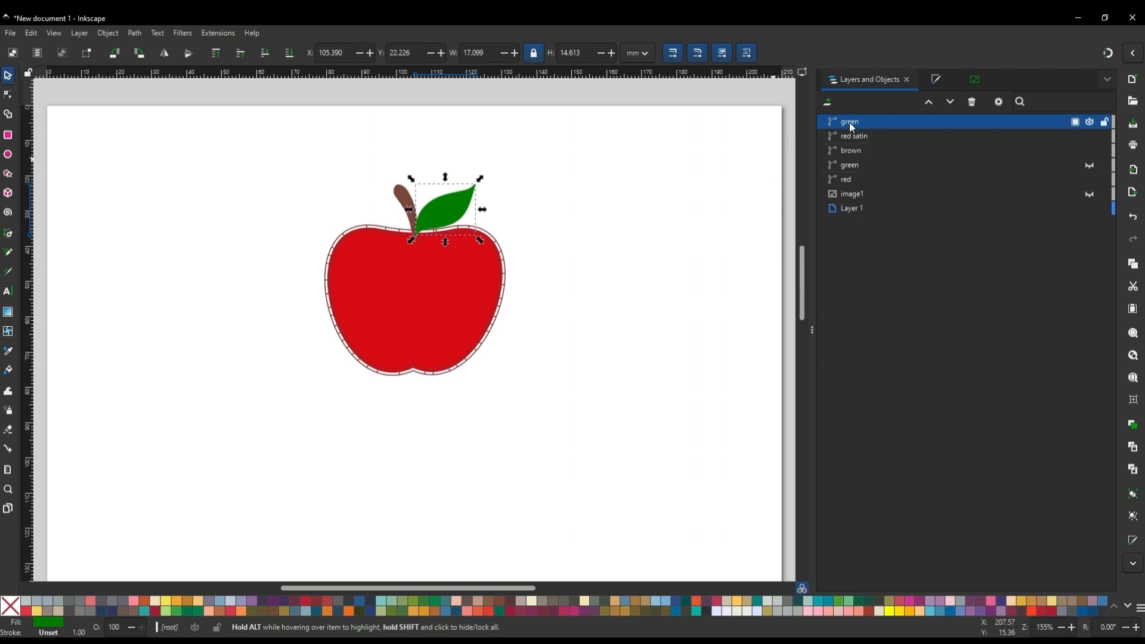
# - Remove the duplicated leaf's fill and give it a lighter green stroke
pyautogui.rightClick(52, 624)
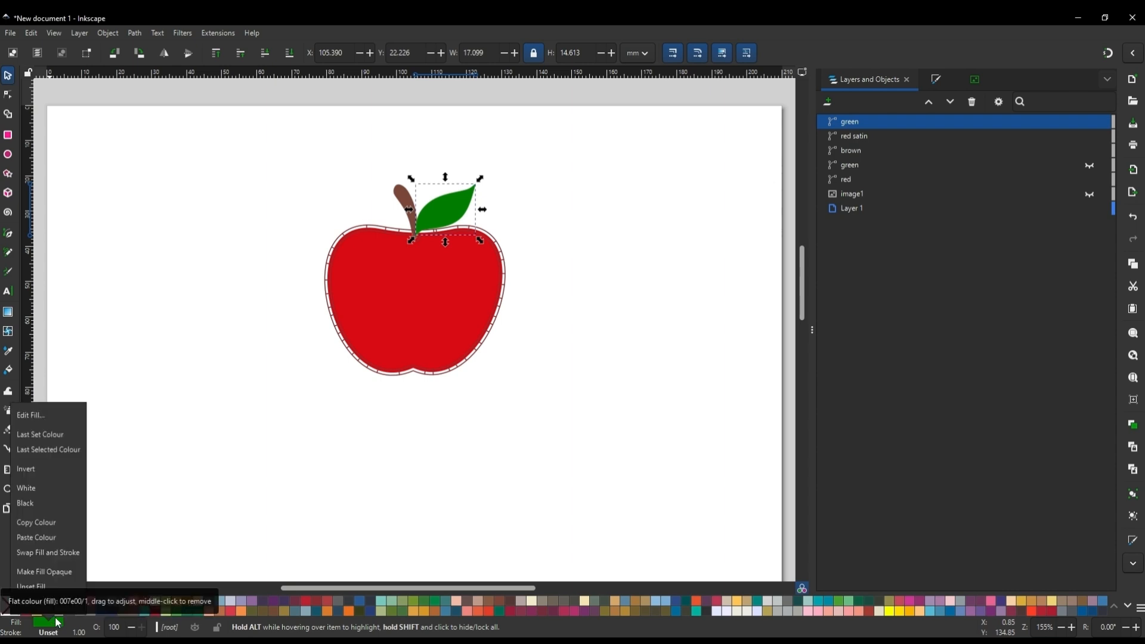
pyautogui.click(52, 603)
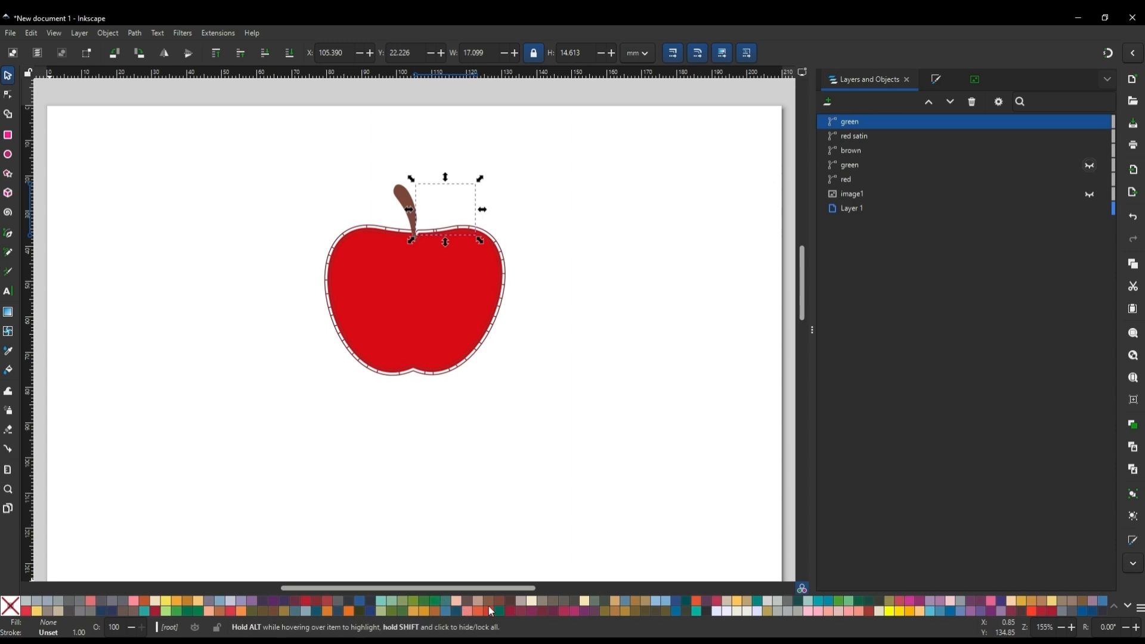
pyautogui.keyDown('shift'); pyautogui.click(838, 603); pyautogui.keyUp('shift')
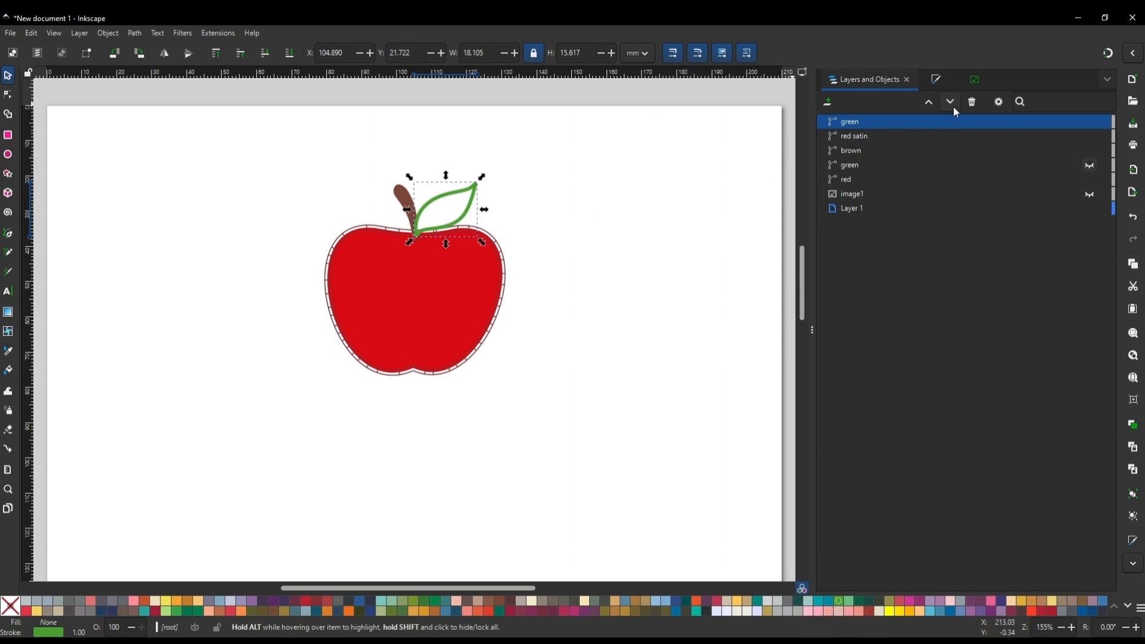
# - Set the leaf outline's bean stitch number of repeats to 2 in the Ink/Stitch Params, and unhide the original filled leaf
pyautogui.click(210, 35)
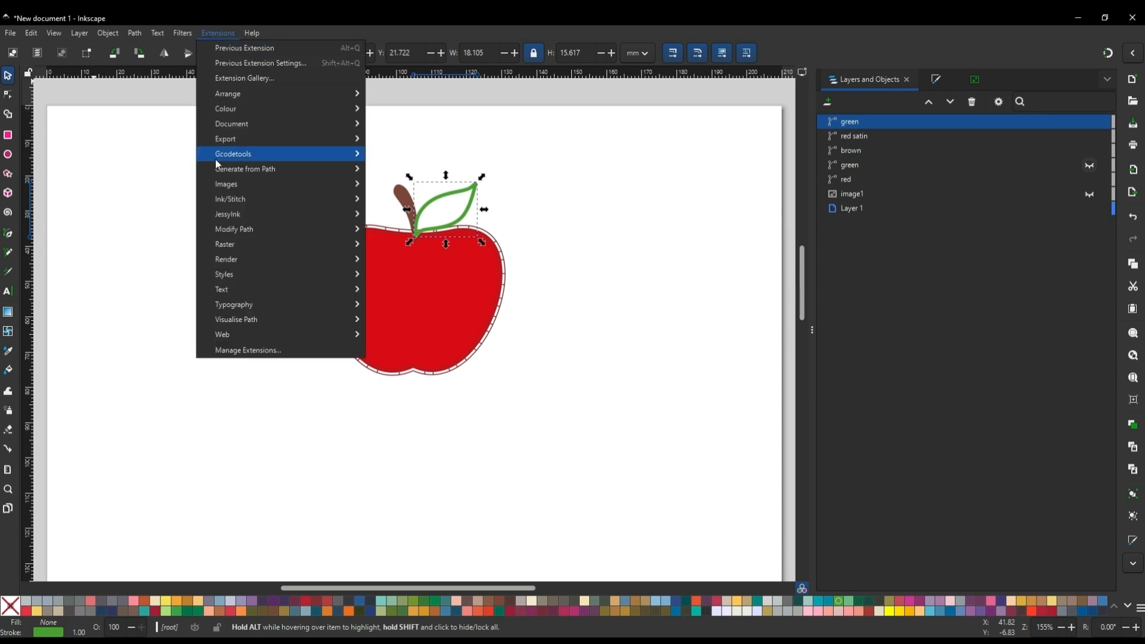
pyautogui.moveTo(225, 191)
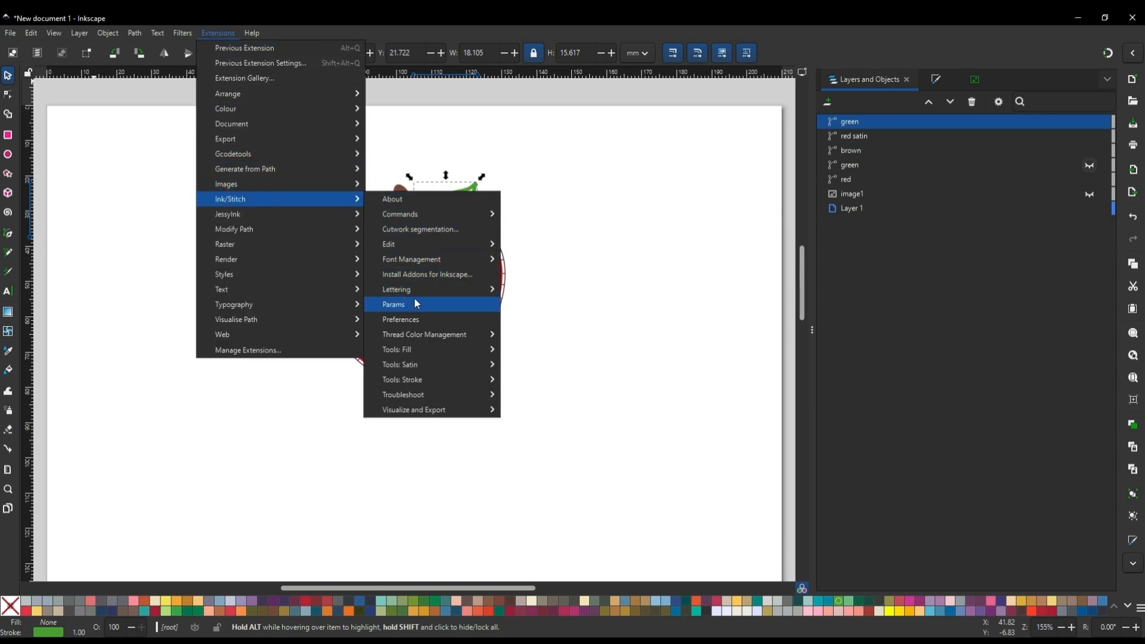
pyautogui.click(403, 306)
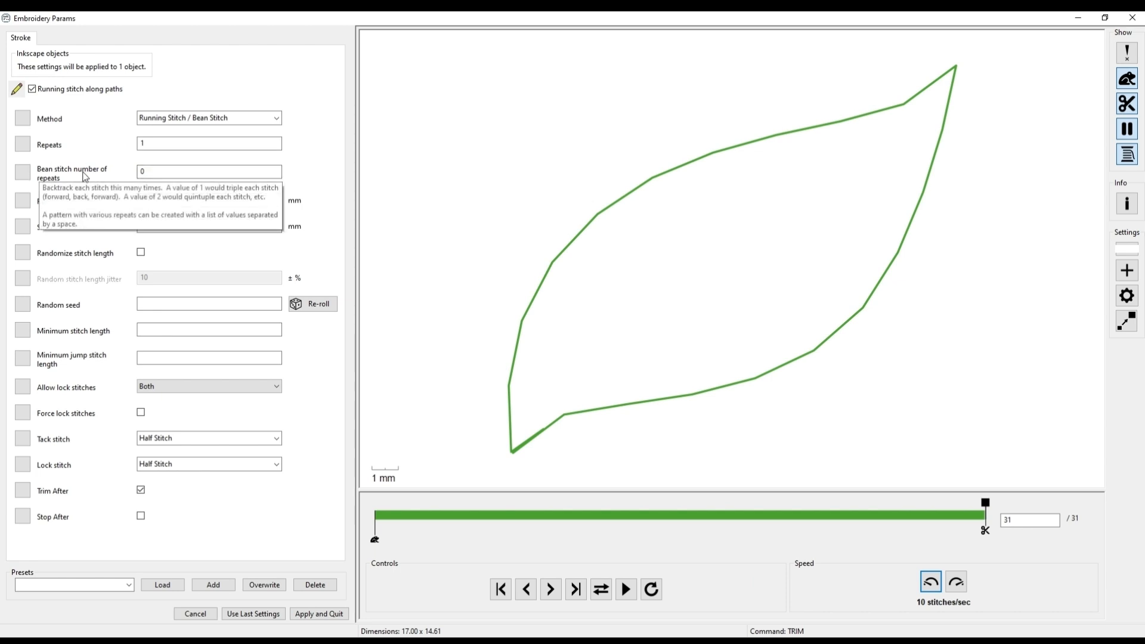
pyautogui.moveTo(63, 186)
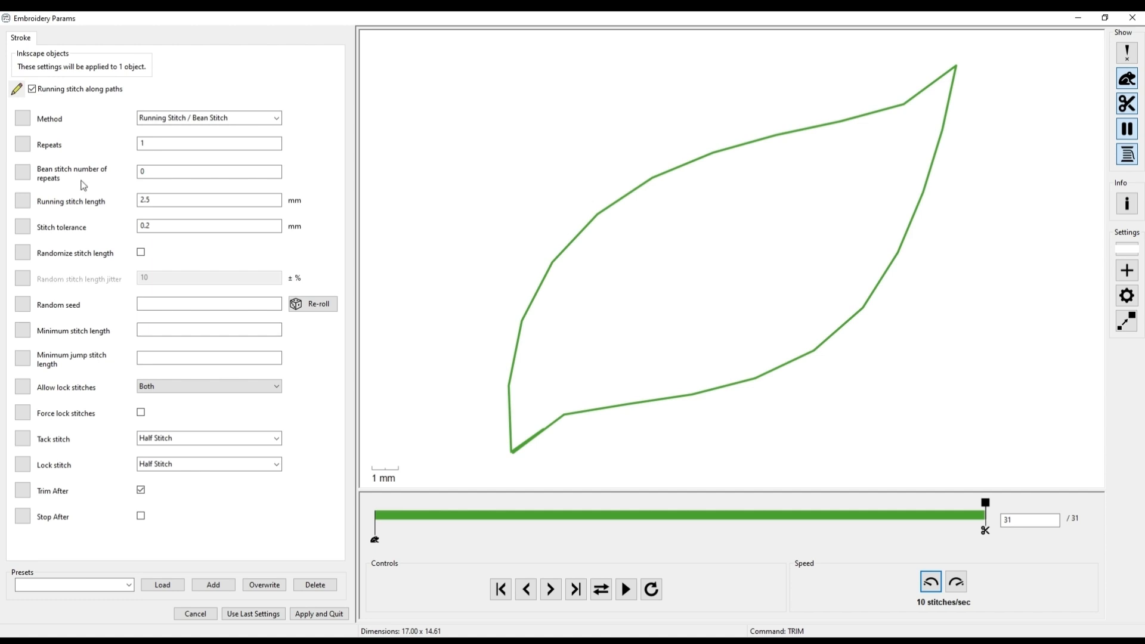
pyautogui.doubleClick(157, 175)
pyautogui.write('2')
pyautogui.click(310, 615)
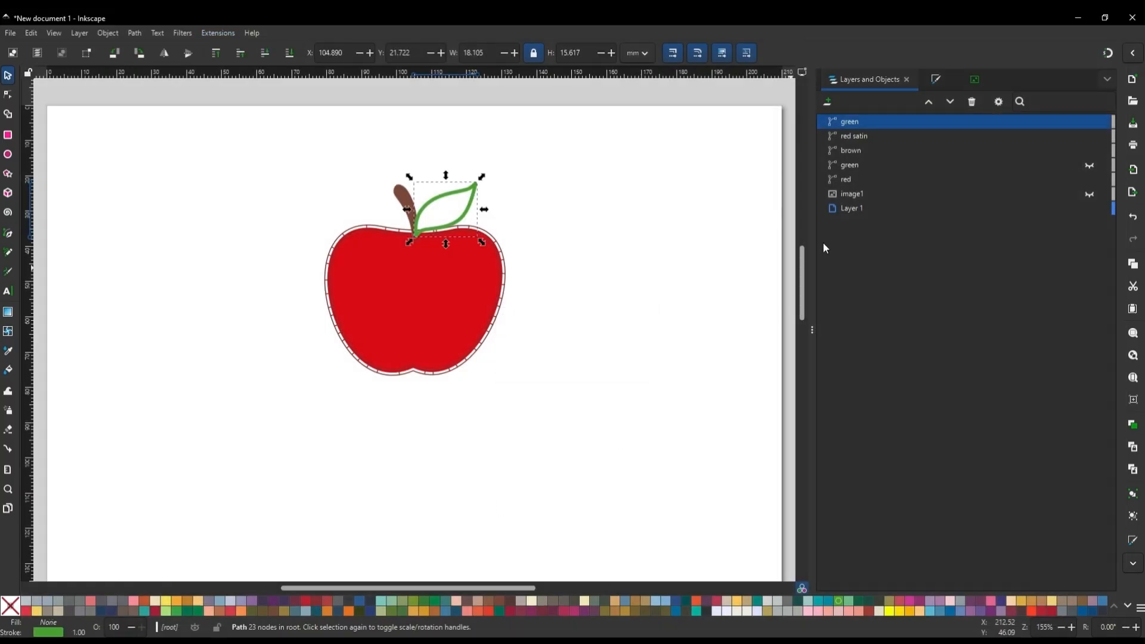
pyautogui.click(1089, 166)
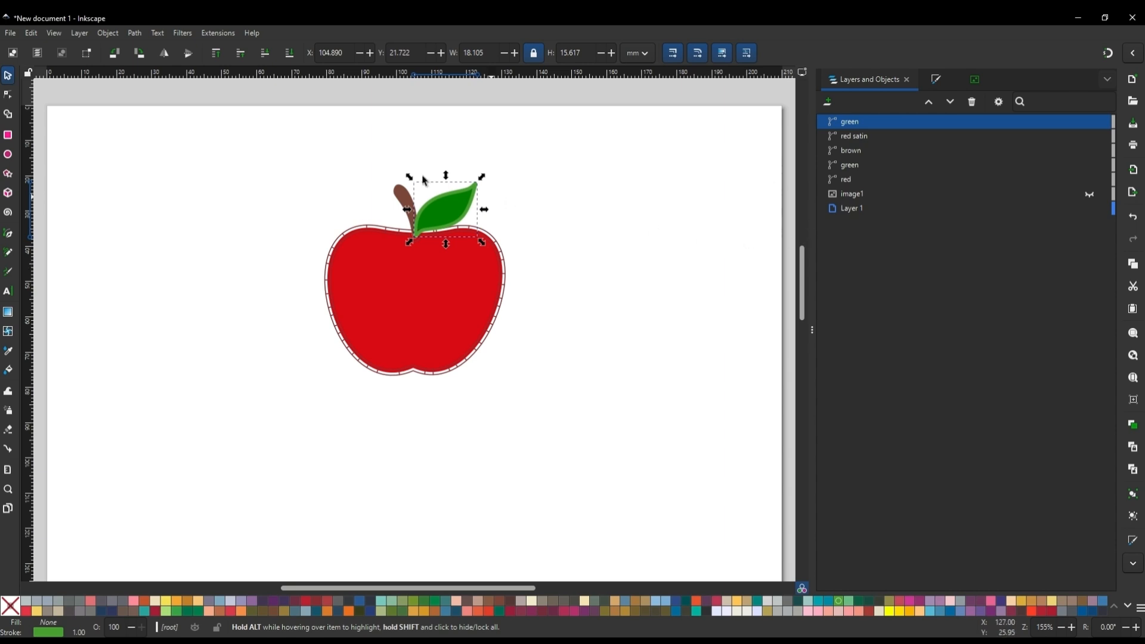
# - Simulate the stitch-out of all five apple paths, including the new leaf outline, with Ink/Stitch
pyautogui.click(293, 156)
pyautogui.moveTo(267, 136); pyautogui.dragTo(593, 418)
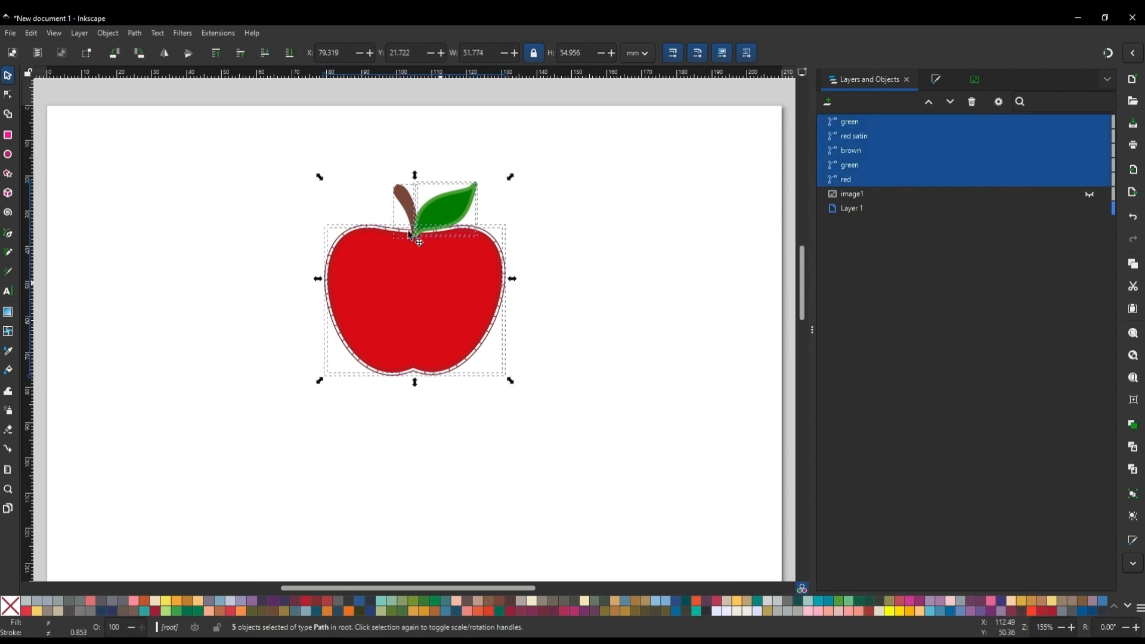
pyautogui.click(218, 33)
pyautogui.moveTo(256, 199)
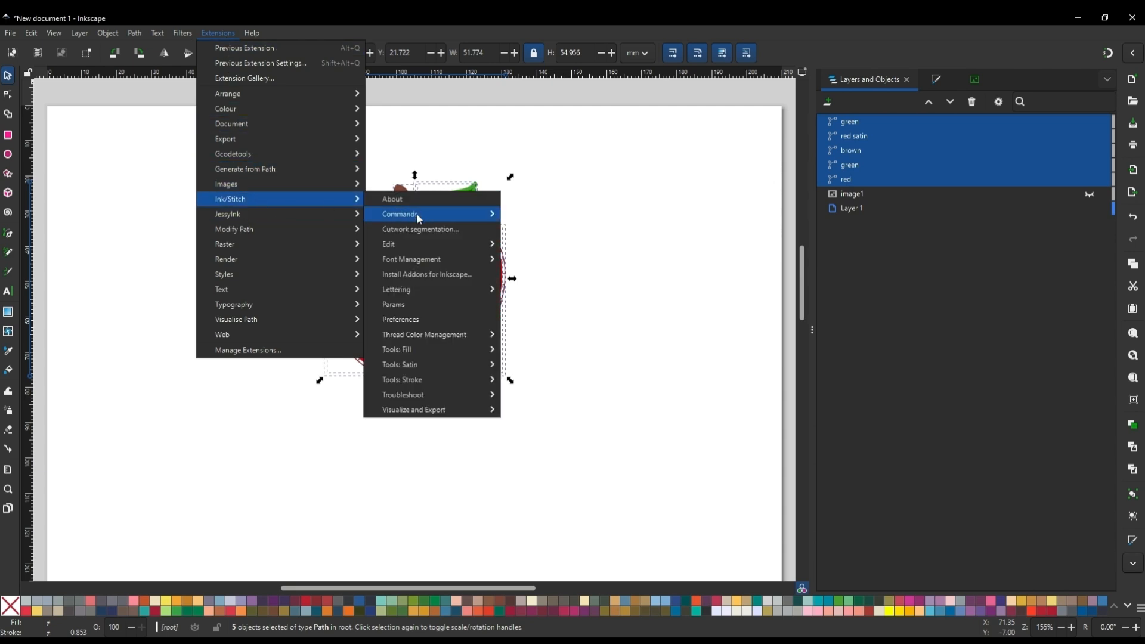
pyautogui.moveTo(427, 412)
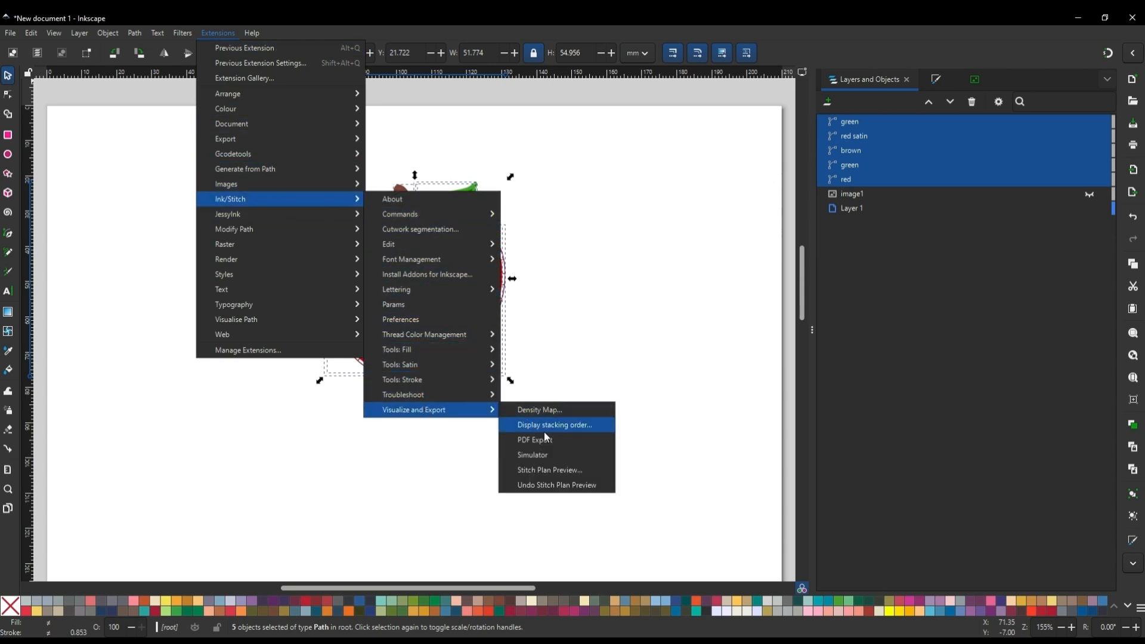
pyautogui.click(540, 456)
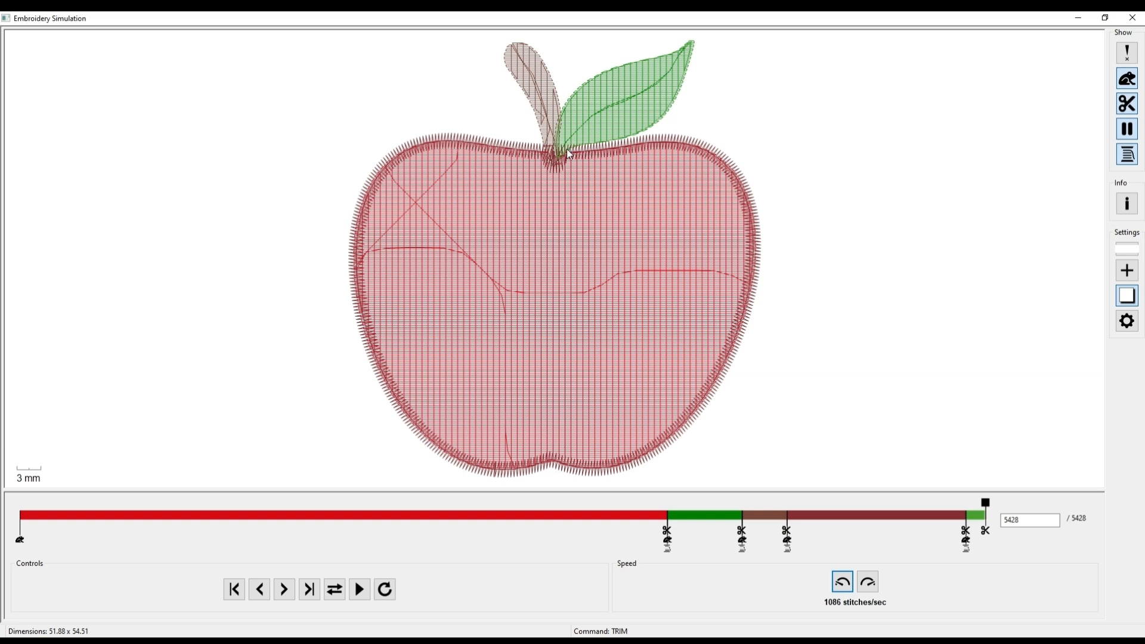
pyautogui.click(1133, 18)
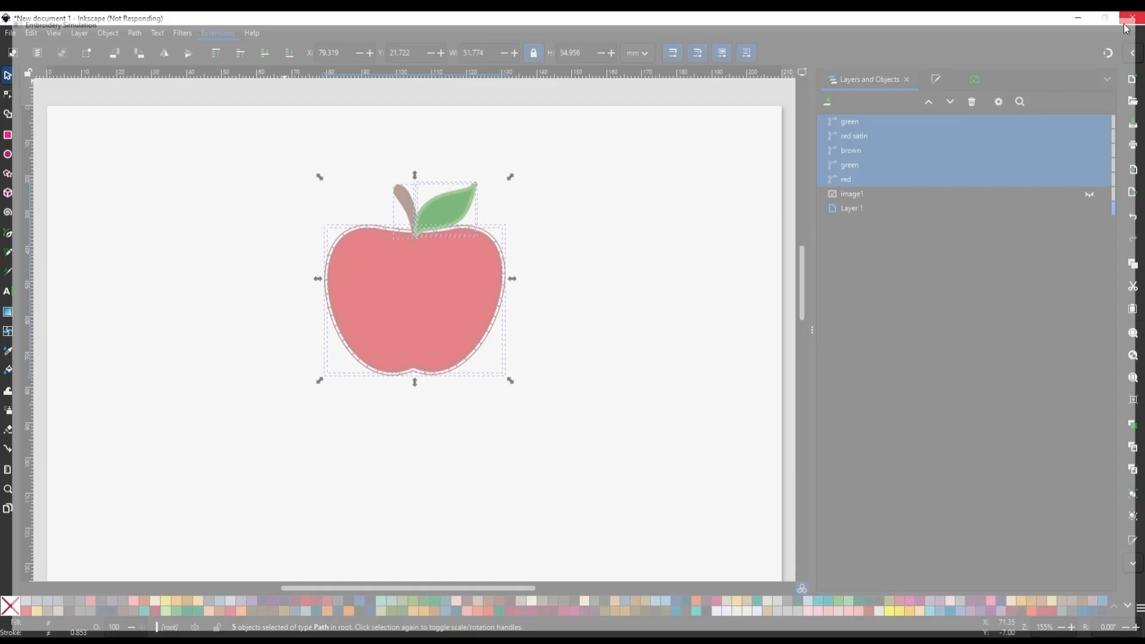
pyautogui.click(617, 276)
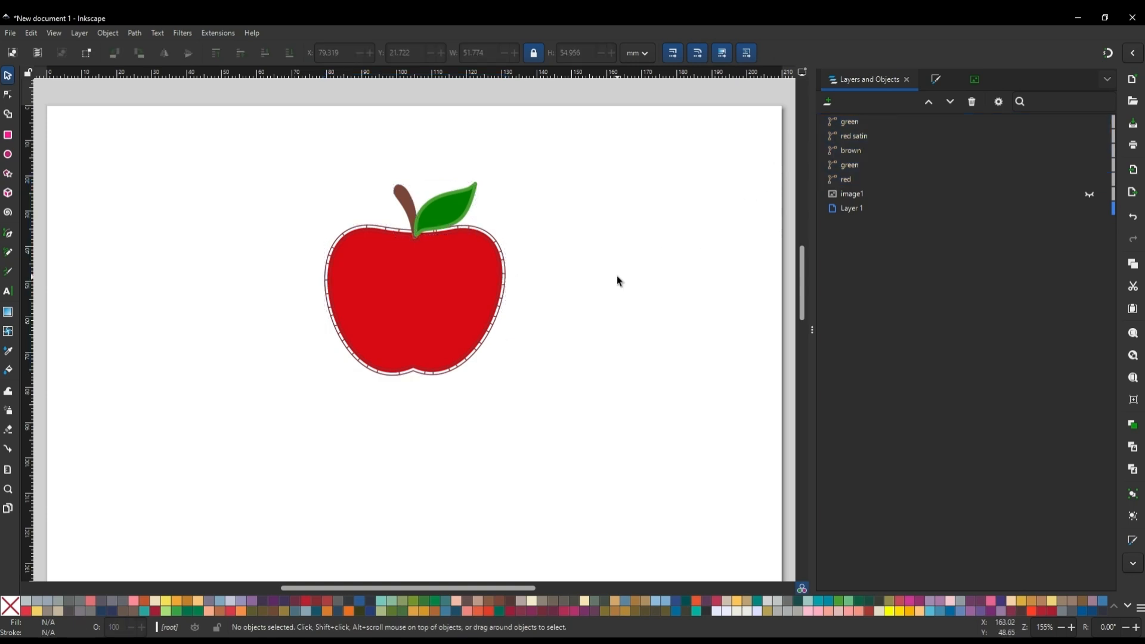
# - Select the brown stem and hide both green leaf paths, the red body and the red satin border
pyautogui.click(406, 199)
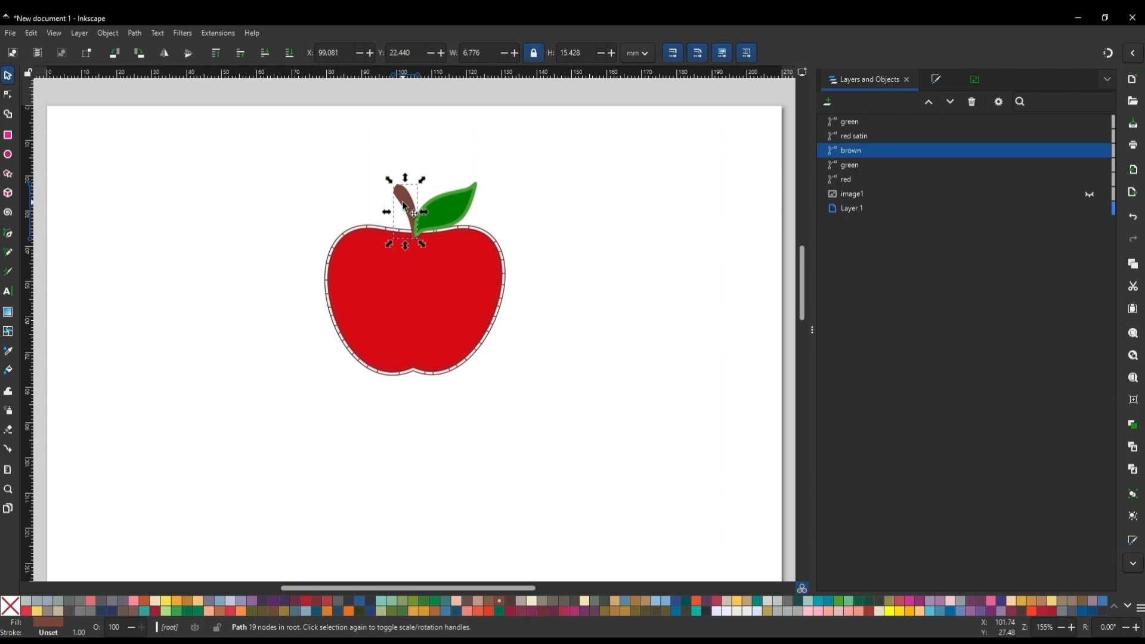
pyautogui.click(1072, 627)
pyautogui.click(1072, 628)
pyautogui.click(1072, 627)
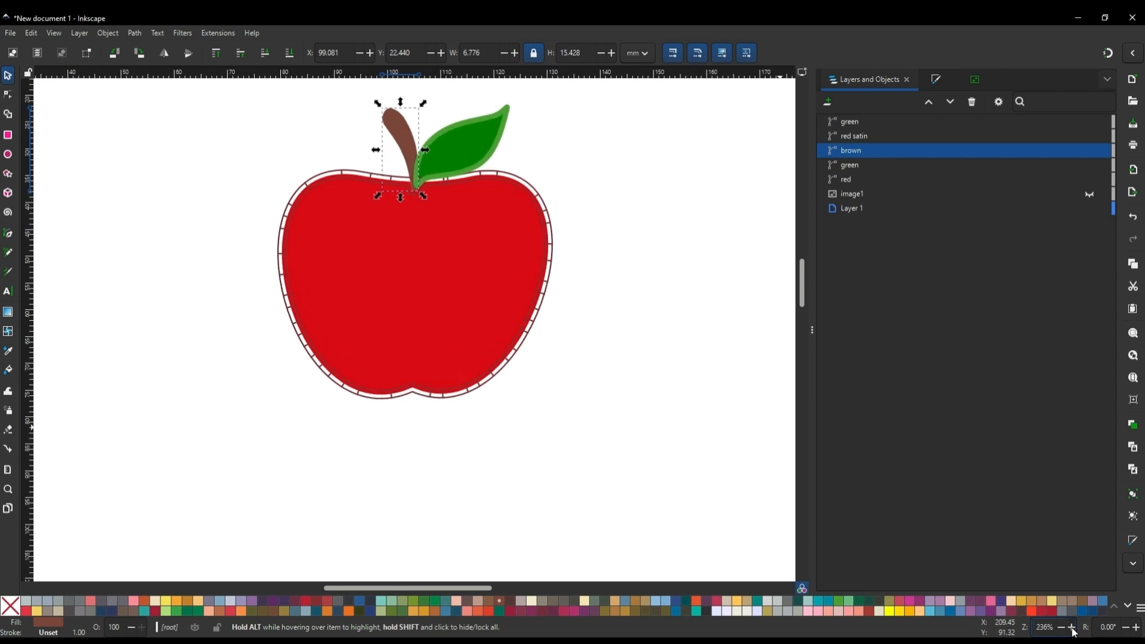
pyautogui.click(1071, 628)
pyautogui.click(1072, 628)
pyautogui.scroll(8, 754, 435)
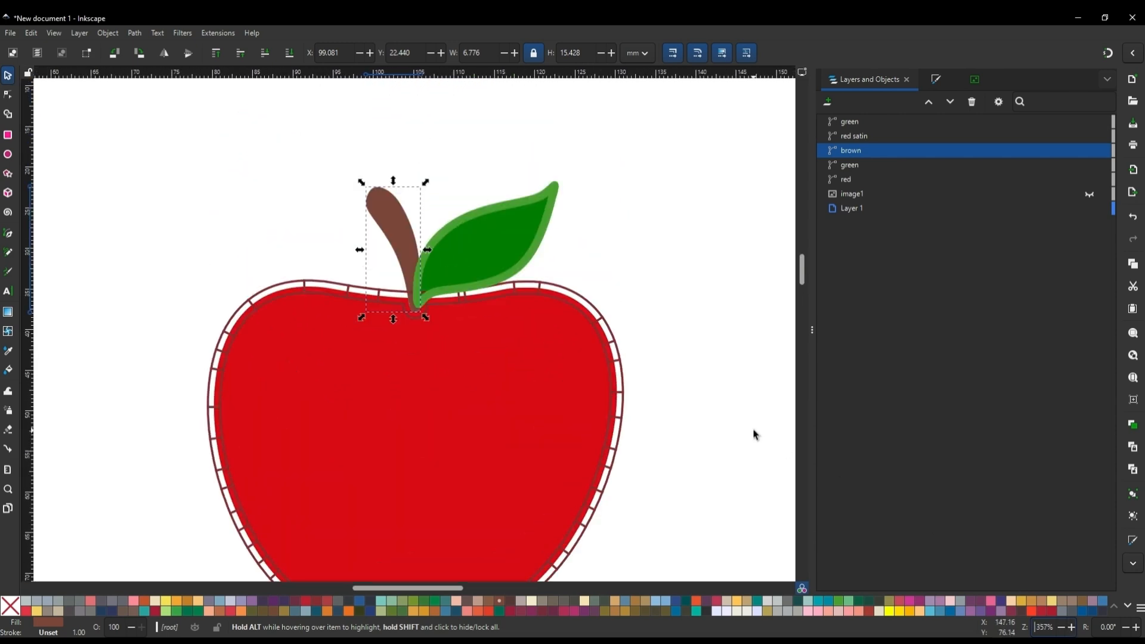
pyautogui.click(1071, 628)
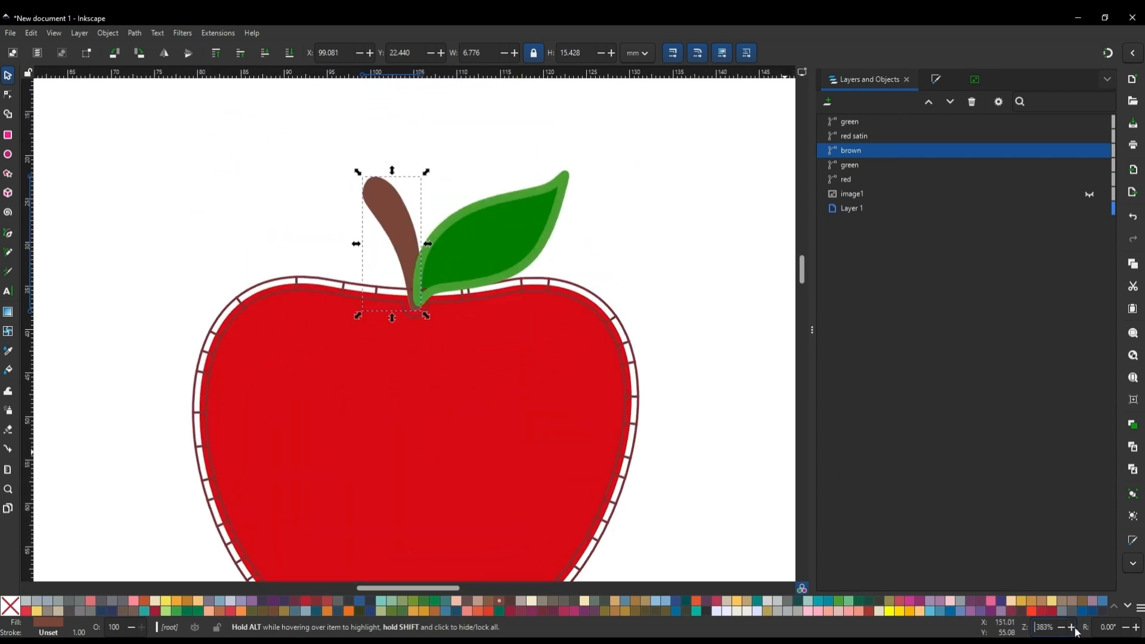
pyautogui.click(1072, 628)
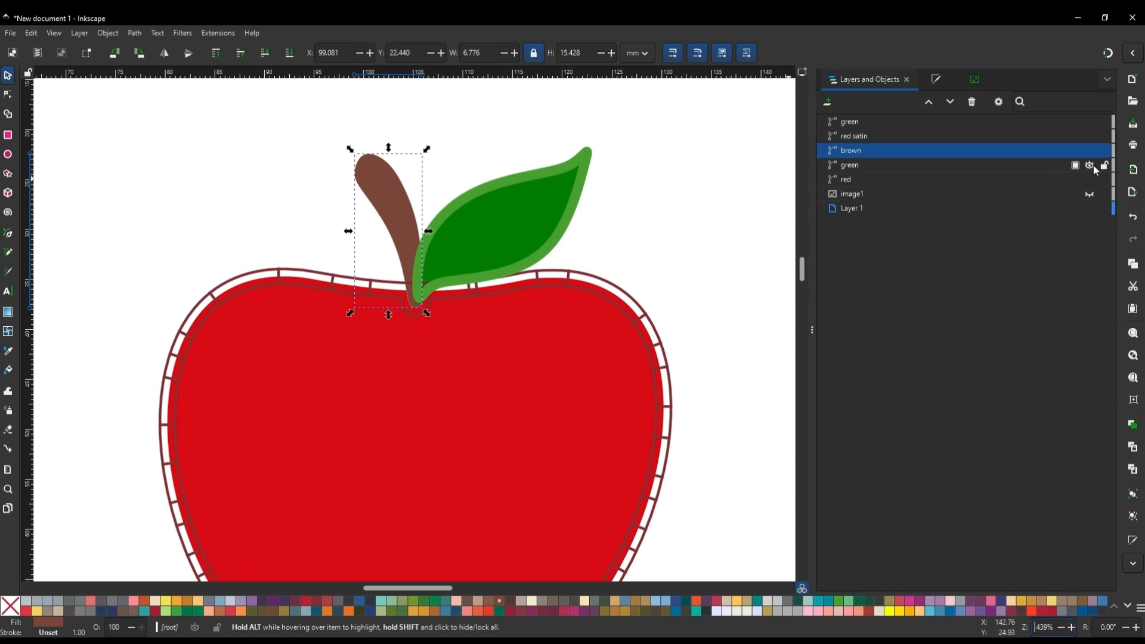
pyautogui.click(1091, 166)
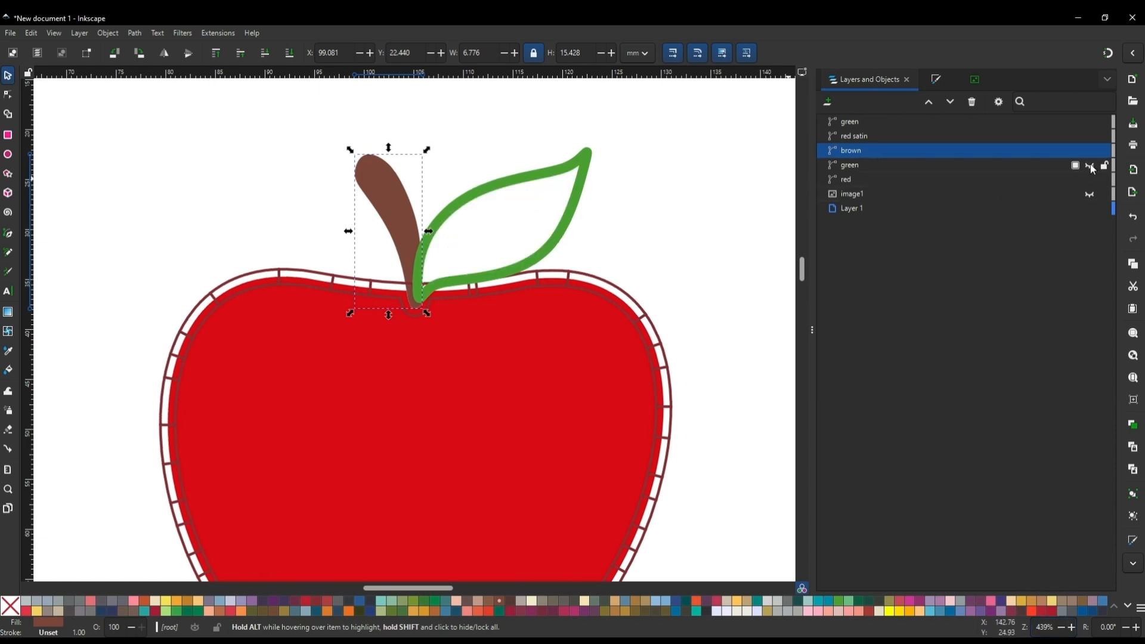
pyautogui.click(1090, 122)
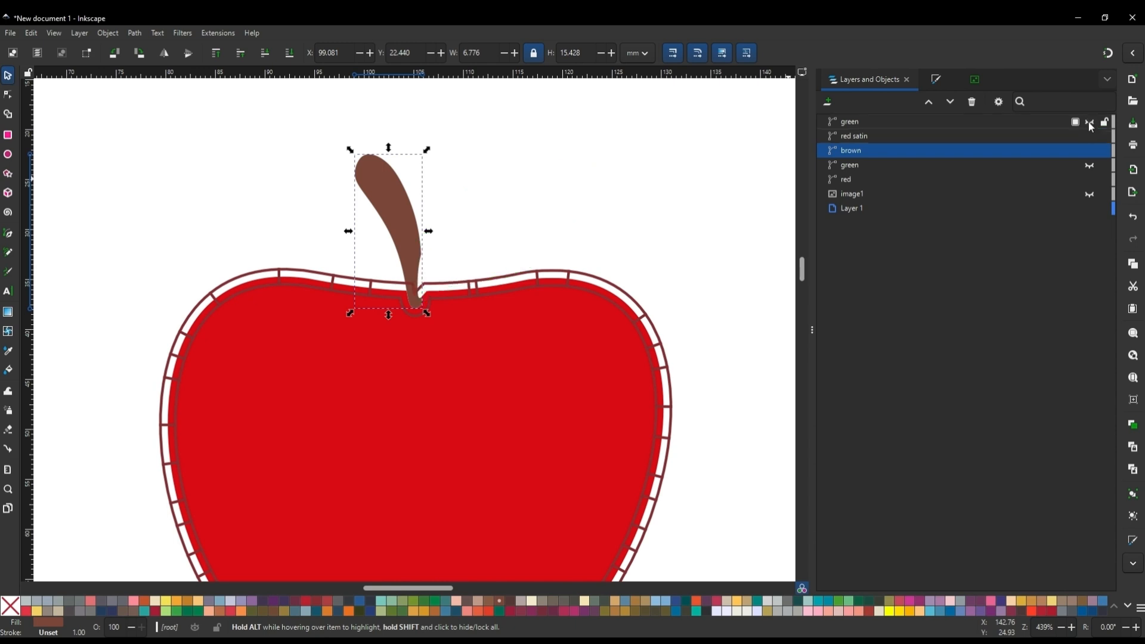
pyautogui.click(1091, 180)
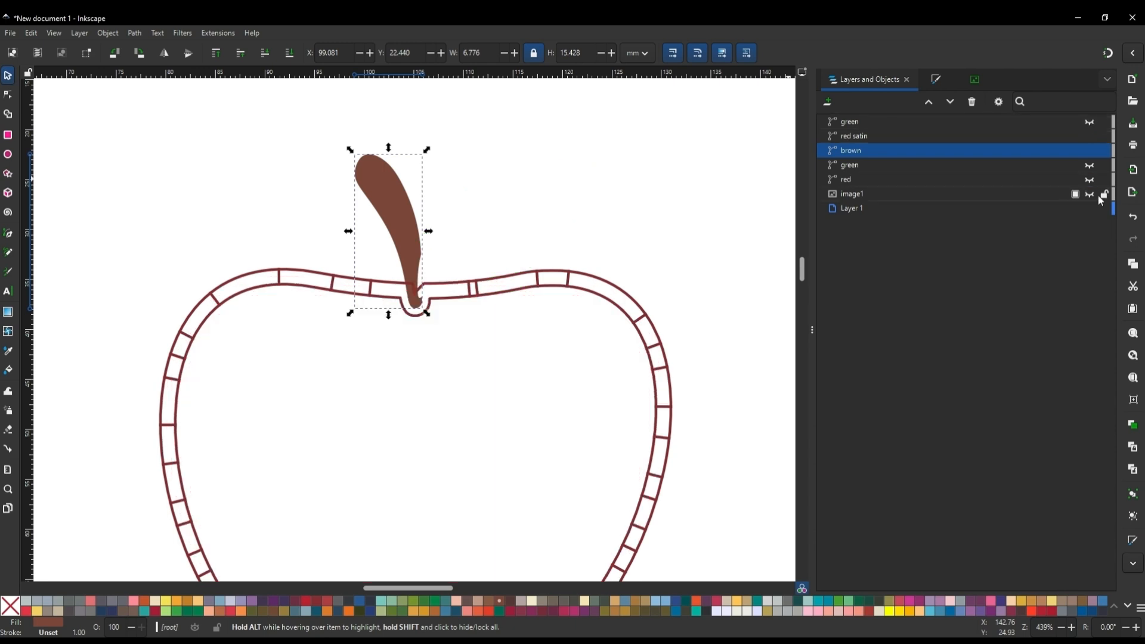
pyautogui.click(1089, 136)
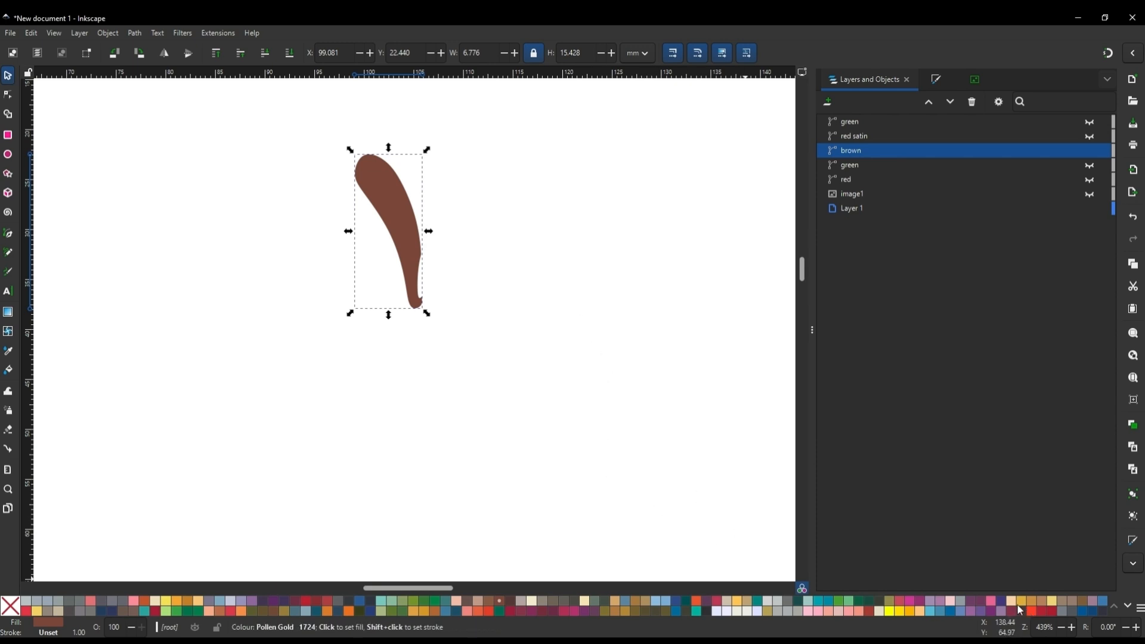
# - Draw a short straight line diagonally across the rounded upper end of the brown stem with the Pen tool
pyautogui.click(1072, 628)
pyautogui.click(1072, 628)
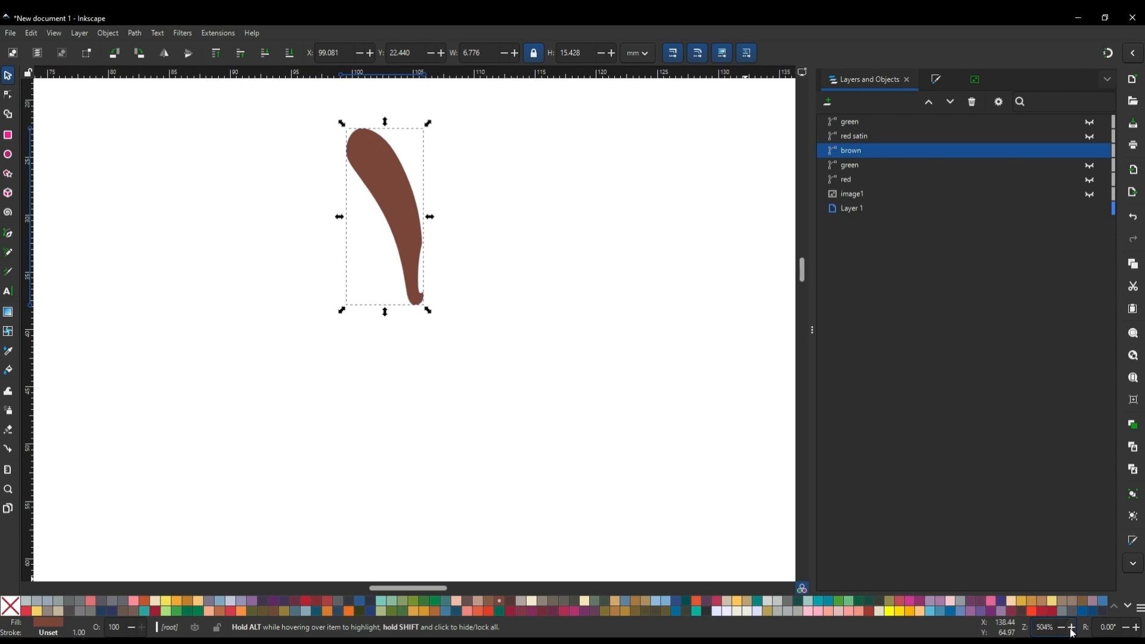
pyautogui.click(1072, 628)
pyautogui.click(1072, 628)
pyautogui.scroll(3, 388, 468)
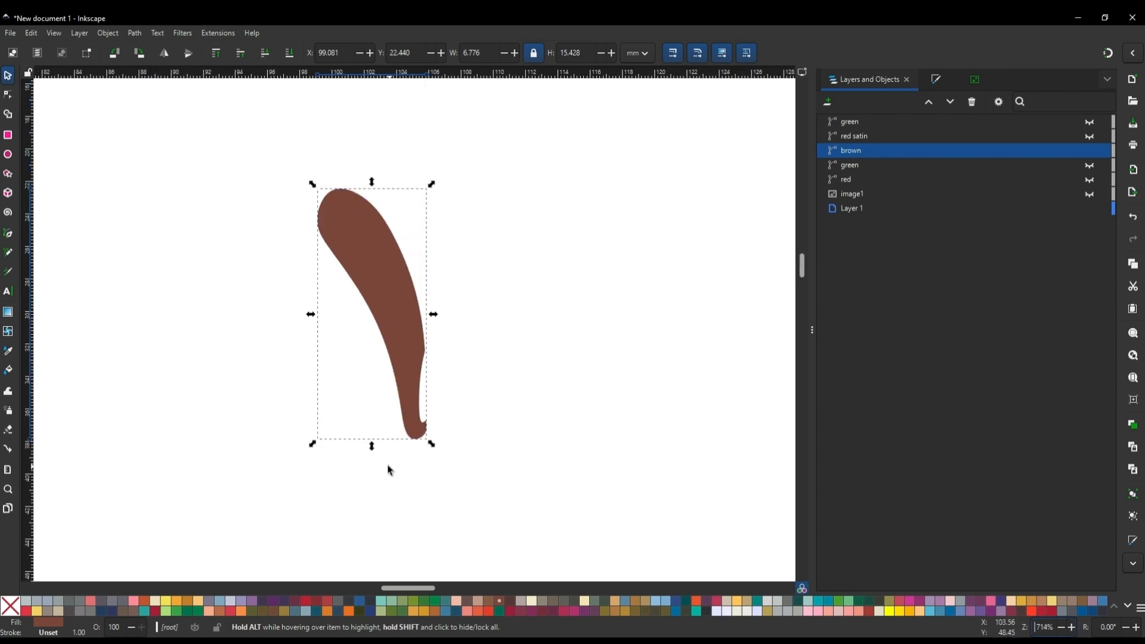
pyautogui.scroll(3, 138, 457)
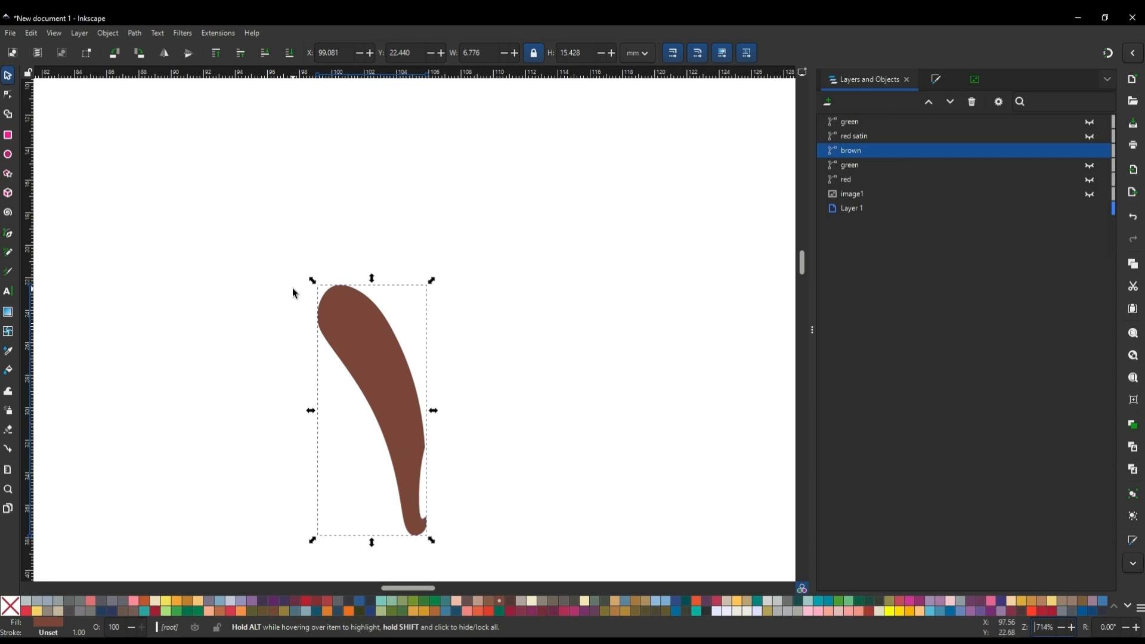
pyautogui.click(8, 234)
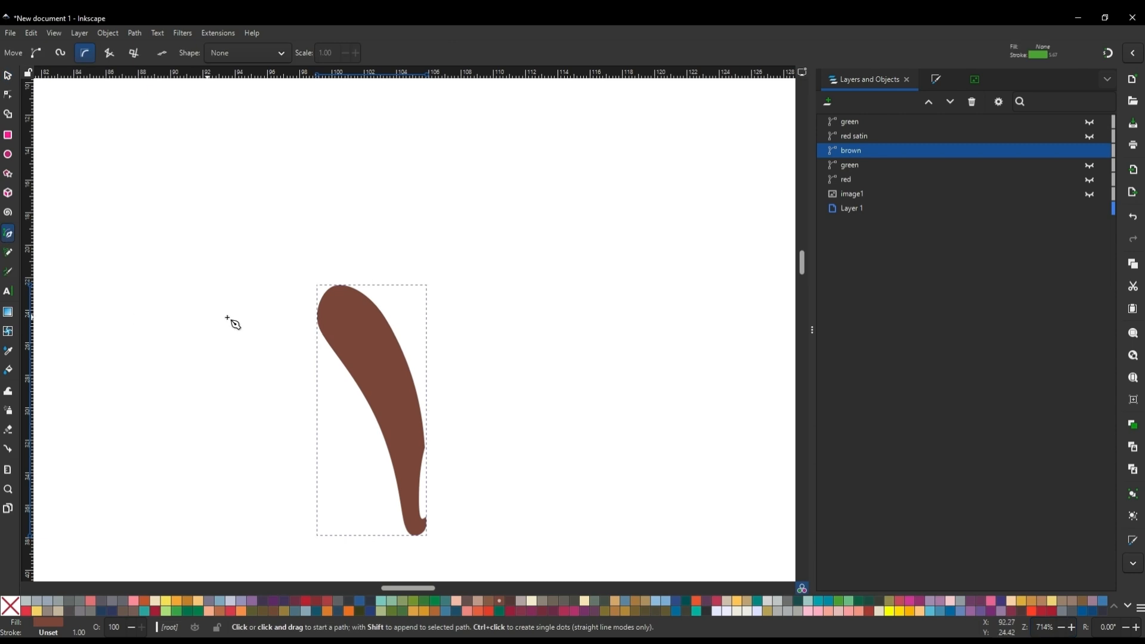
pyautogui.click(310, 318)
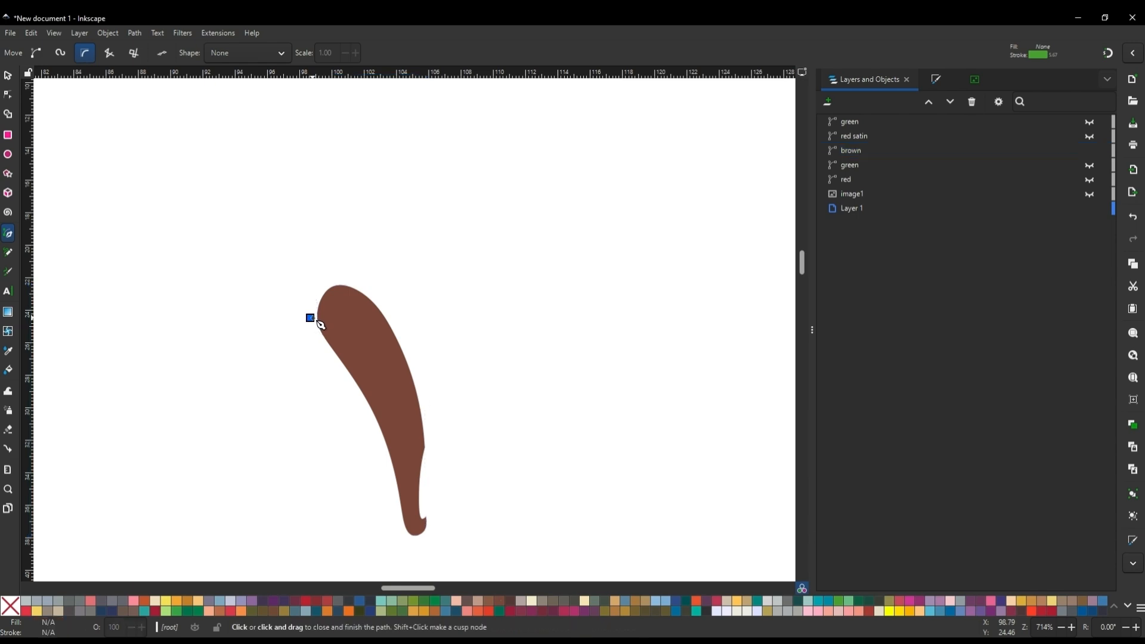
pyautogui.doubleClick(347, 278)
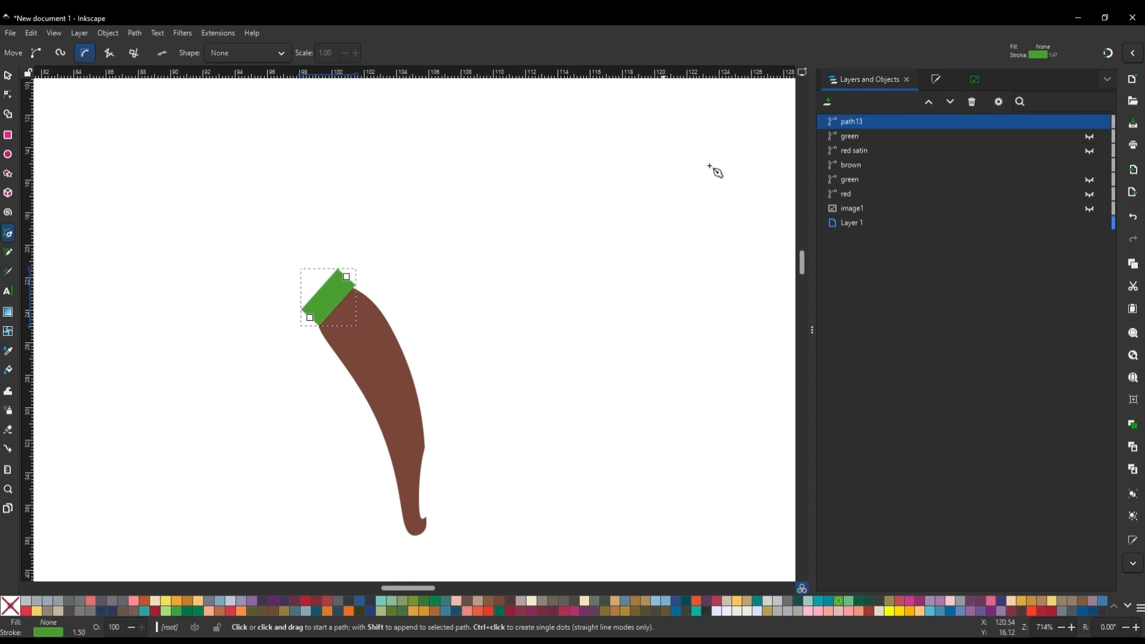
# - Set the stroke width of the line across the stem's upper end to 0.100 mm
pyautogui.click(939, 84)
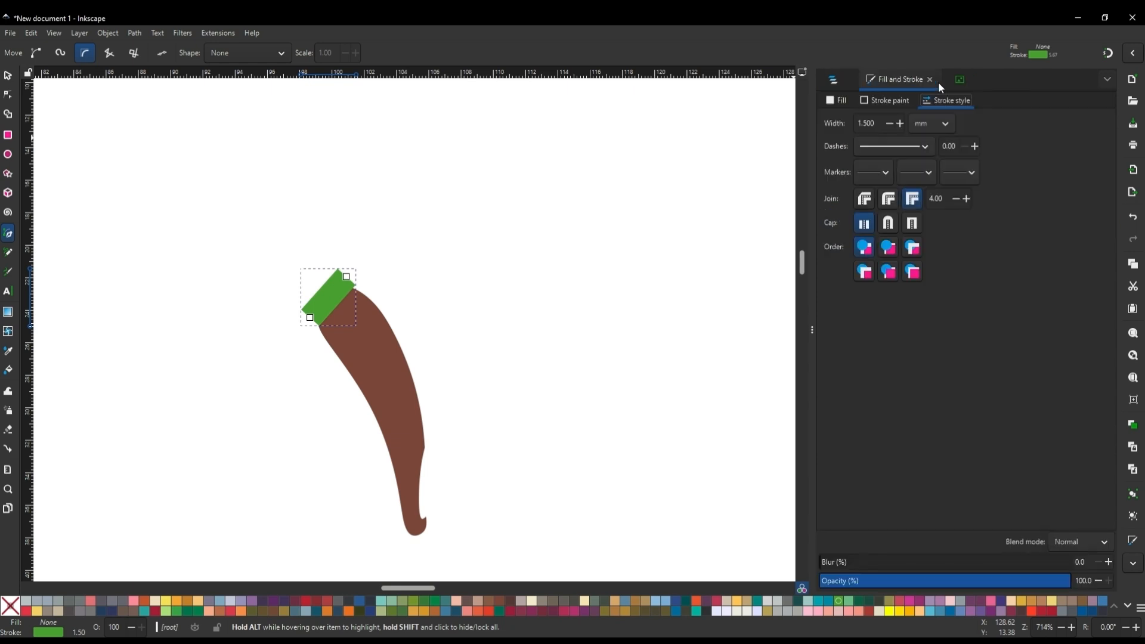
pyautogui.click(889, 124)
pyautogui.click(889, 123)
pyautogui.click(889, 124)
pyautogui.click(888, 124)
pyautogui.click(889, 123)
pyautogui.click(889, 124)
pyautogui.click(889, 123)
pyautogui.click(889, 123)
pyautogui.click(889, 124)
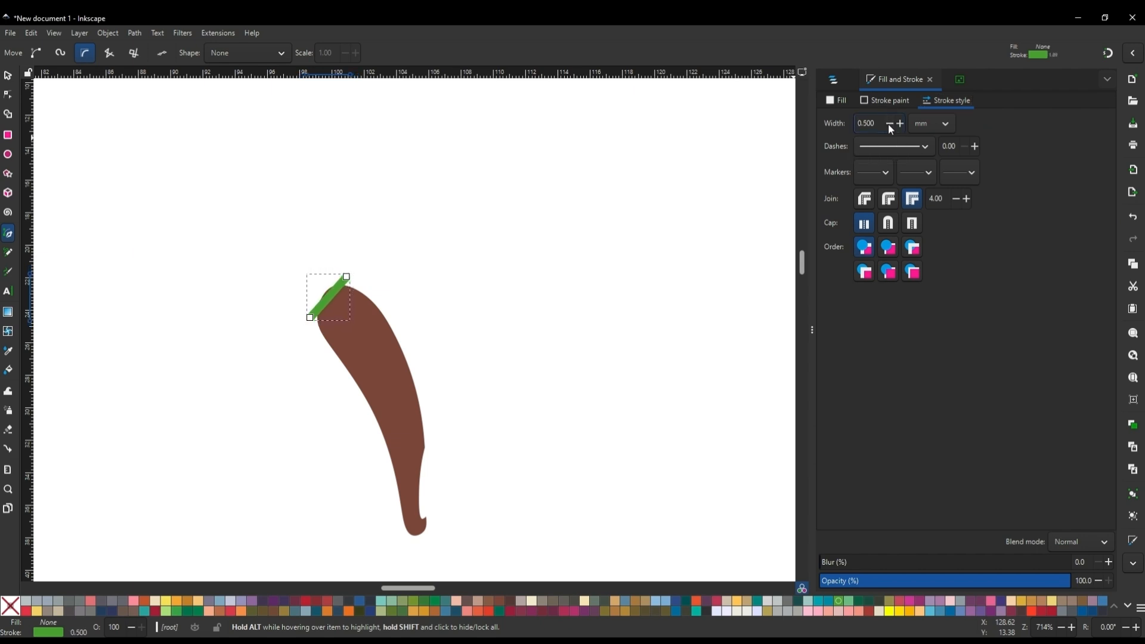
pyautogui.click(889, 124)
pyautogui.click(889, 124)
pyautogui.click(889, 123)
pyautogui.click(889, 124)
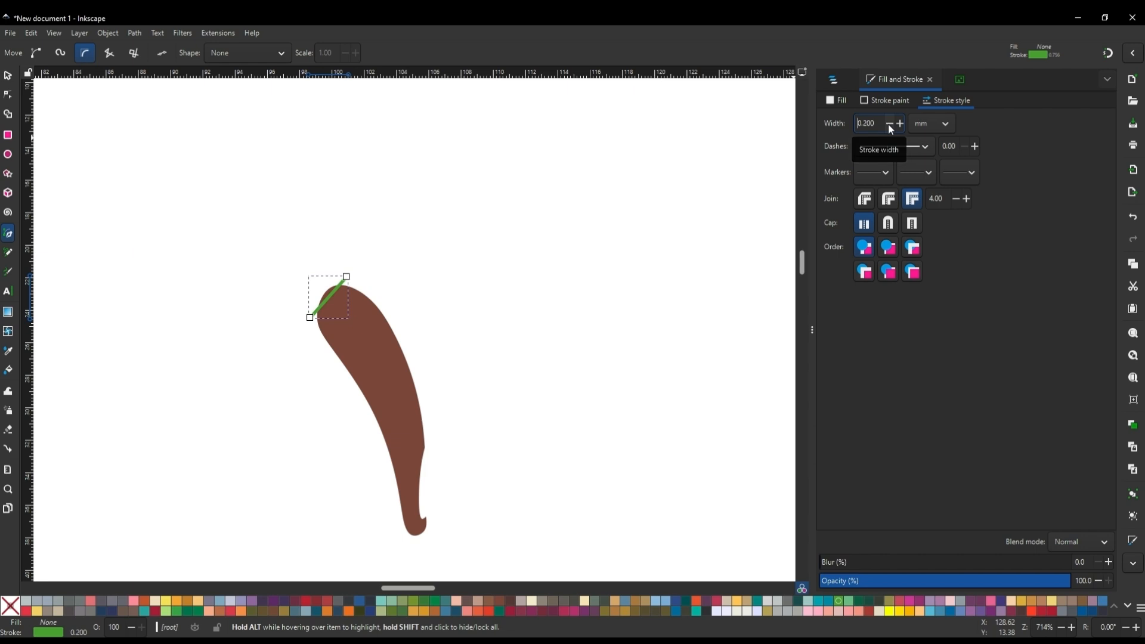
pyautogui.click(889, 123)
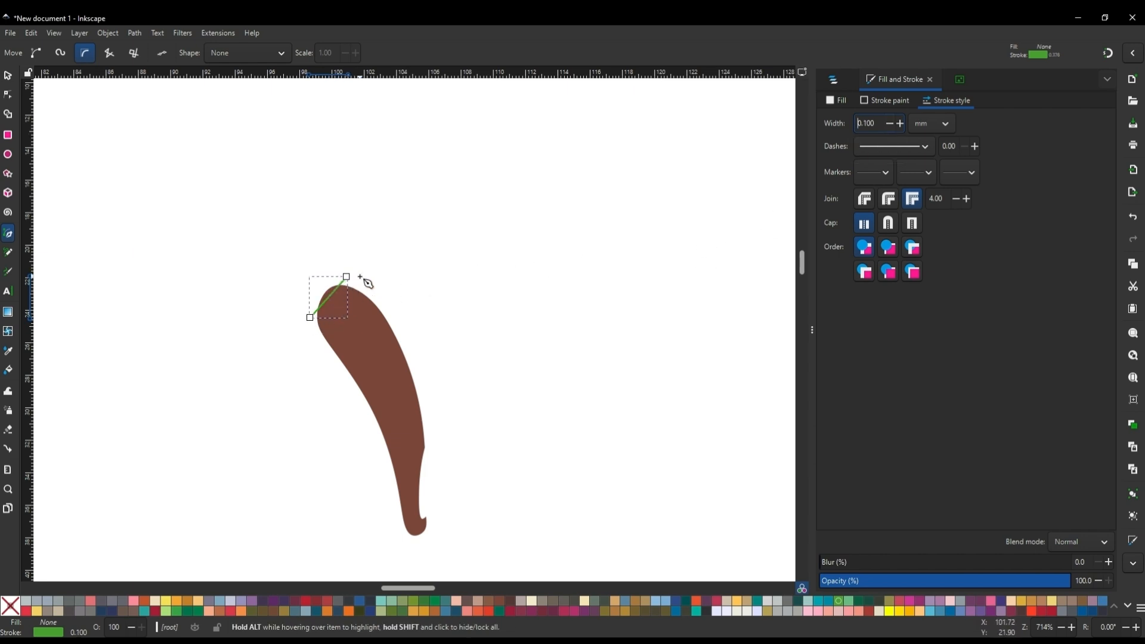
# - Draw two more straight lines across the upper half of the stem, each extending slightly past both edges
pyautogui.click(329, 358)
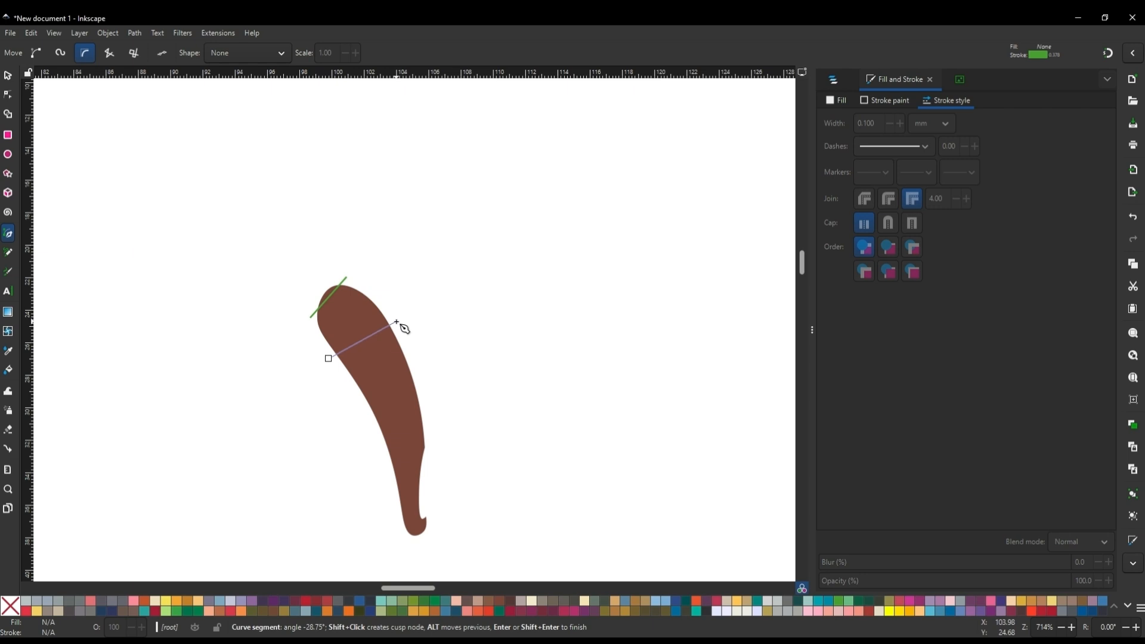
pyautogui.doubleClick(397, 322)
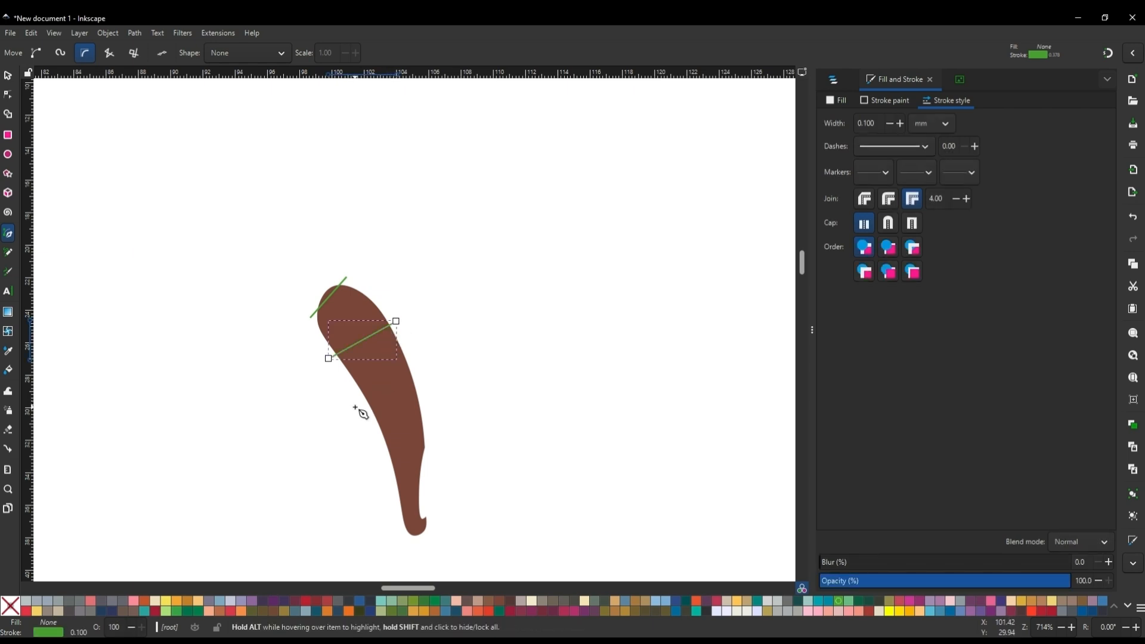
pyautogui.press('Escape')
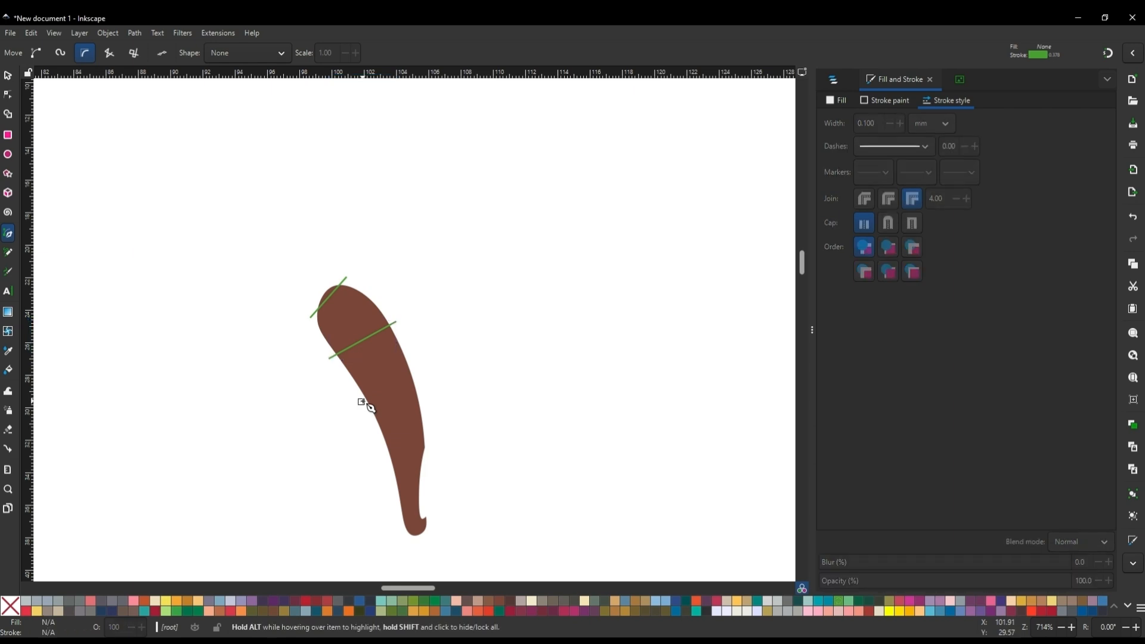
pyautogui.click(361, 402)
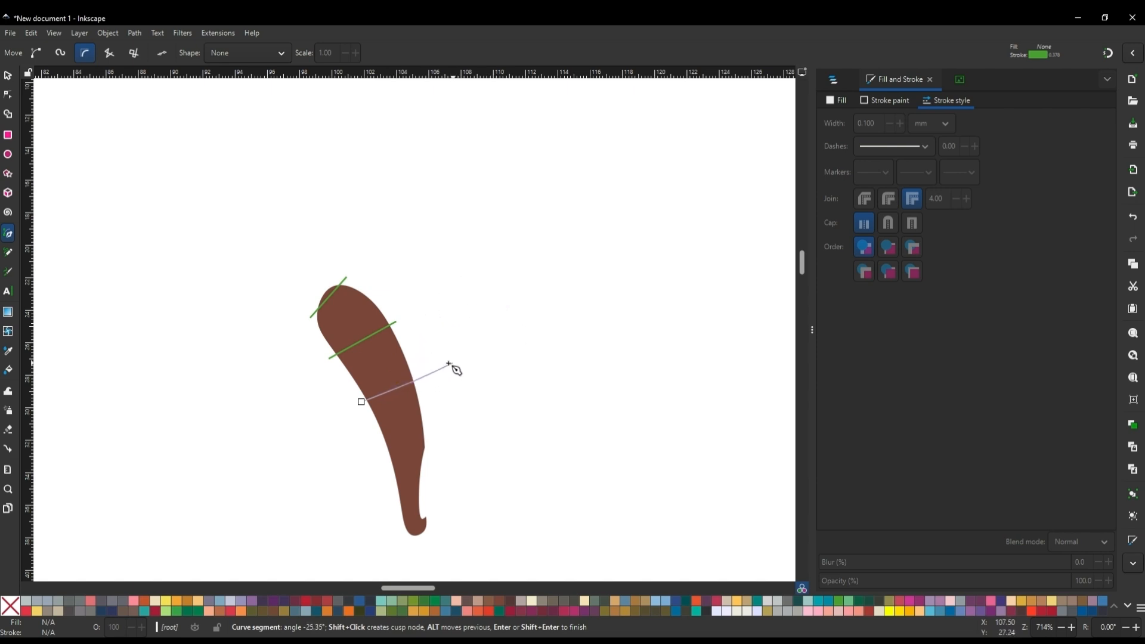
pyautogui.doubleClick(421, 379)
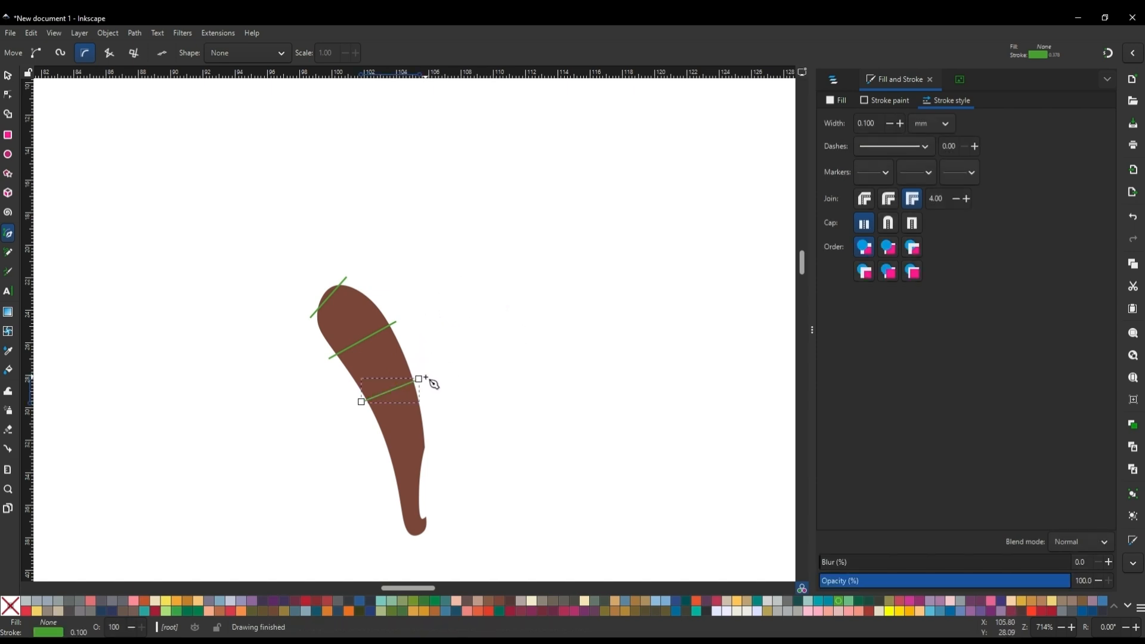
pyautogui.press('Escape')
# - Draw three more crossing lines down the narrow lower part of the stem, the last at its hooked tip
pyautogui.click(383, 452)
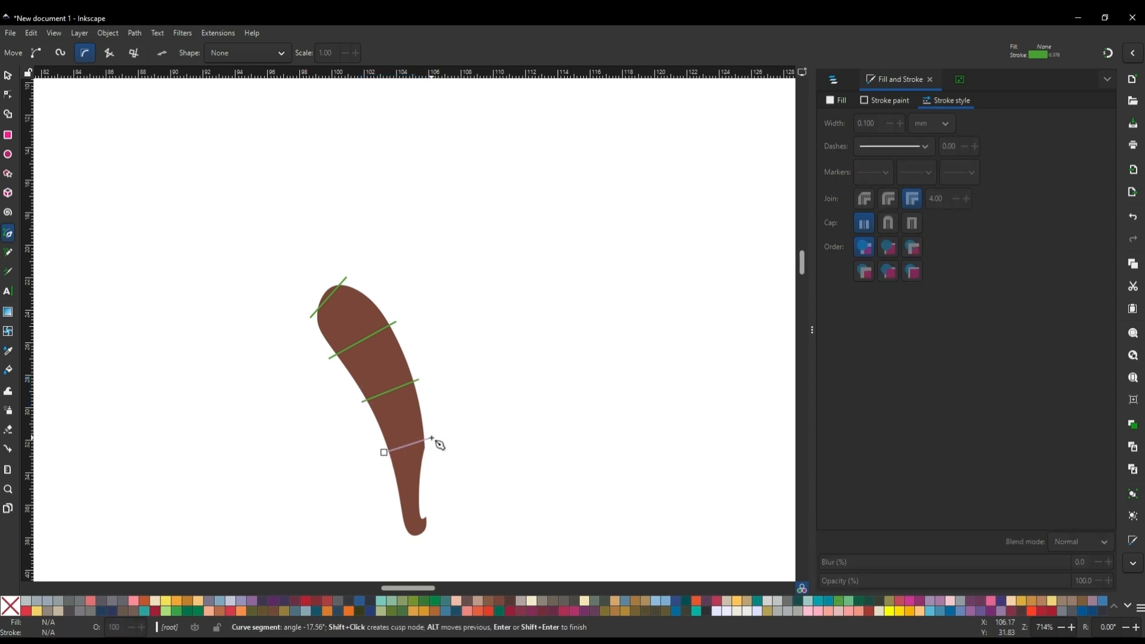
pyautogui.doubleClick(431, 438)
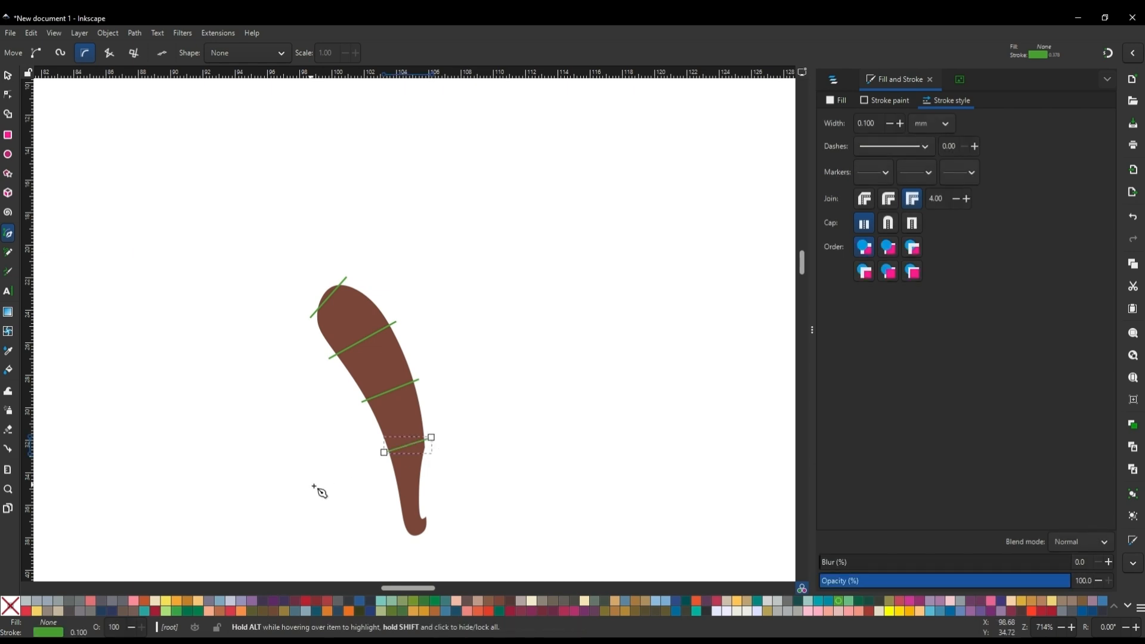
pyautogui.press('Escape')
pyautogui.click(395, 497)
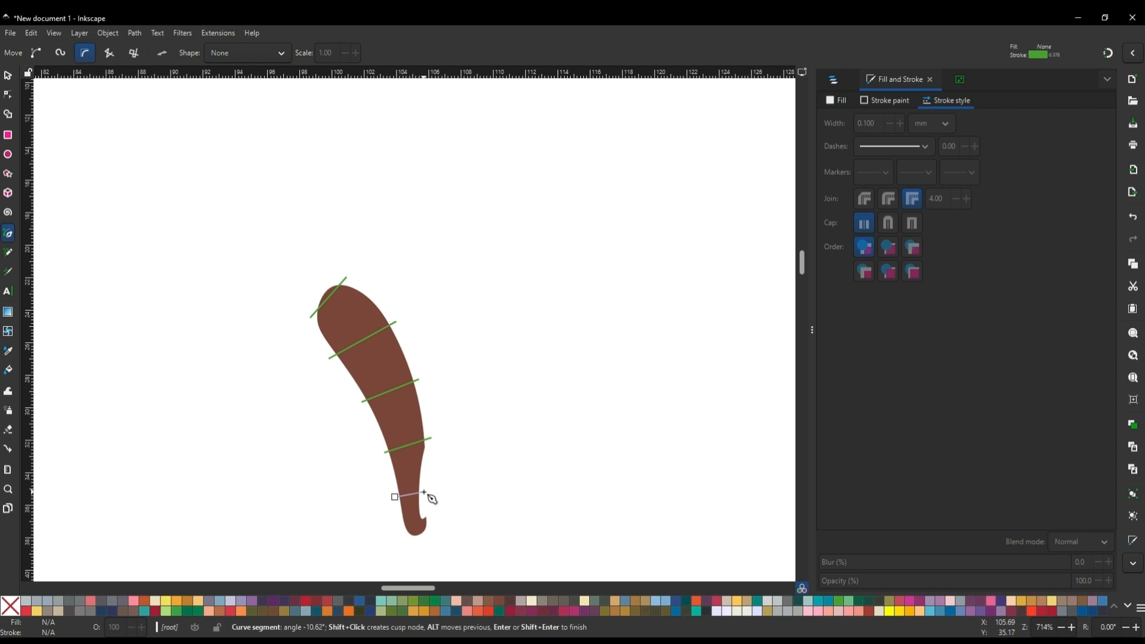
pyautogui.doubleClick(424, 492)
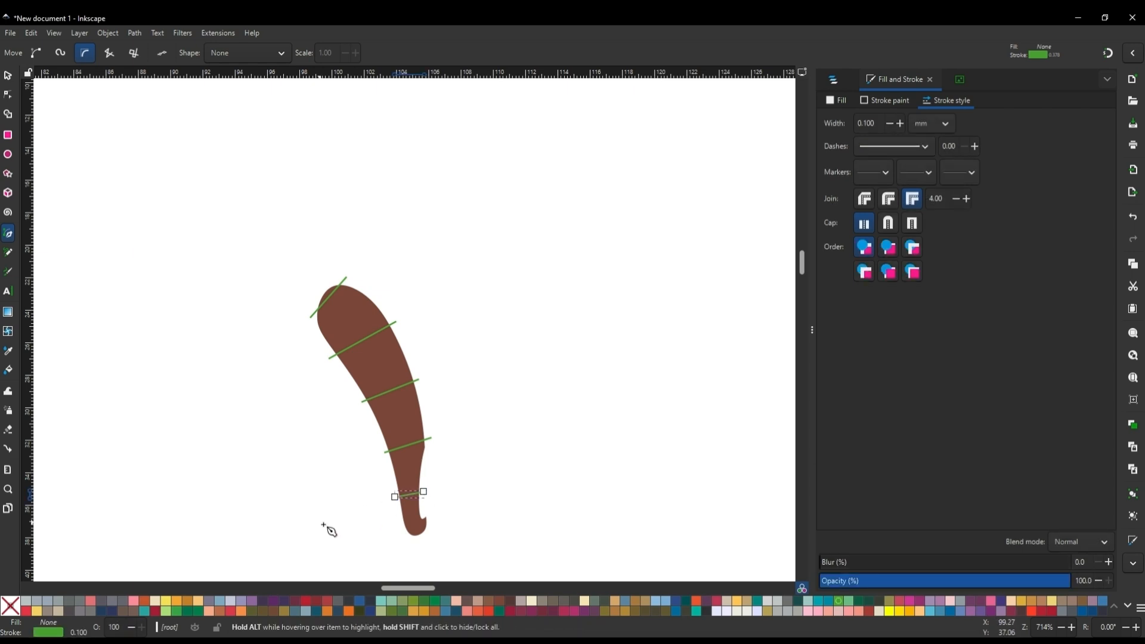
pyautogui.click(400, 526)
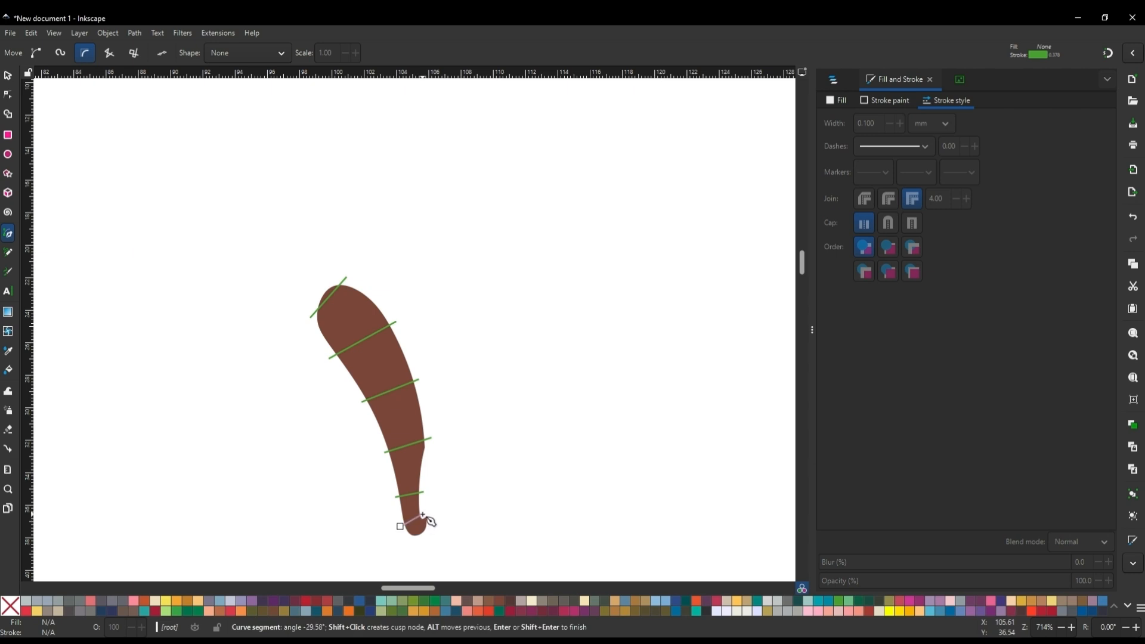
pyautogui.doubleClick(423, 515)
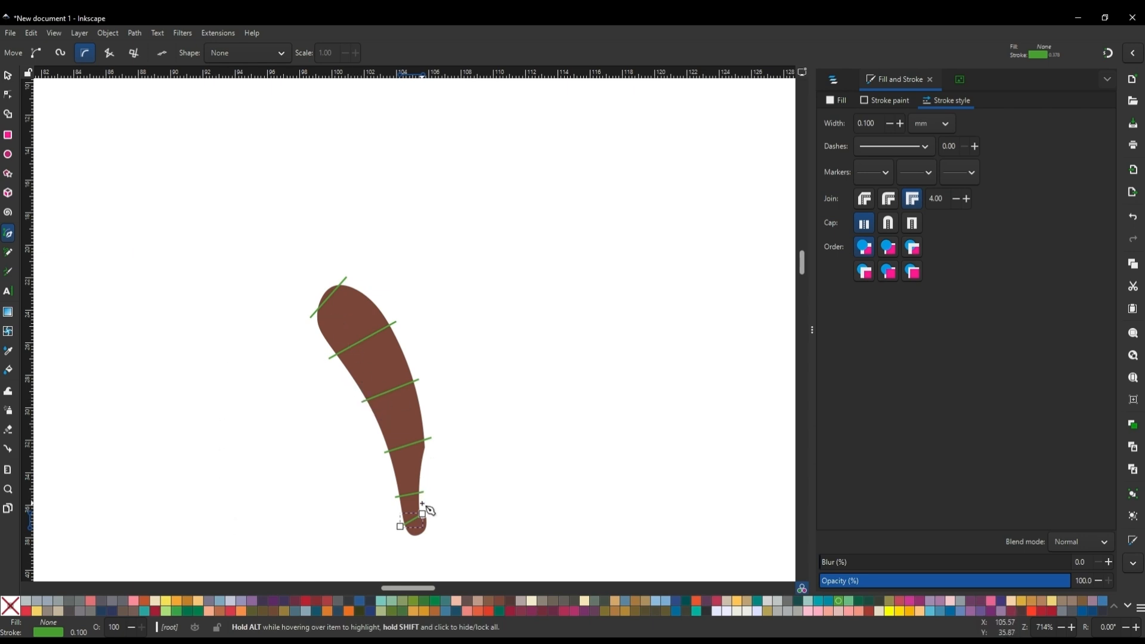
# - Convert the stem fill and its six crossing lines to satin with 0.20 mm pull compensation, center-walk underlay, and original fills kept
pyautogui.click(8, 77)
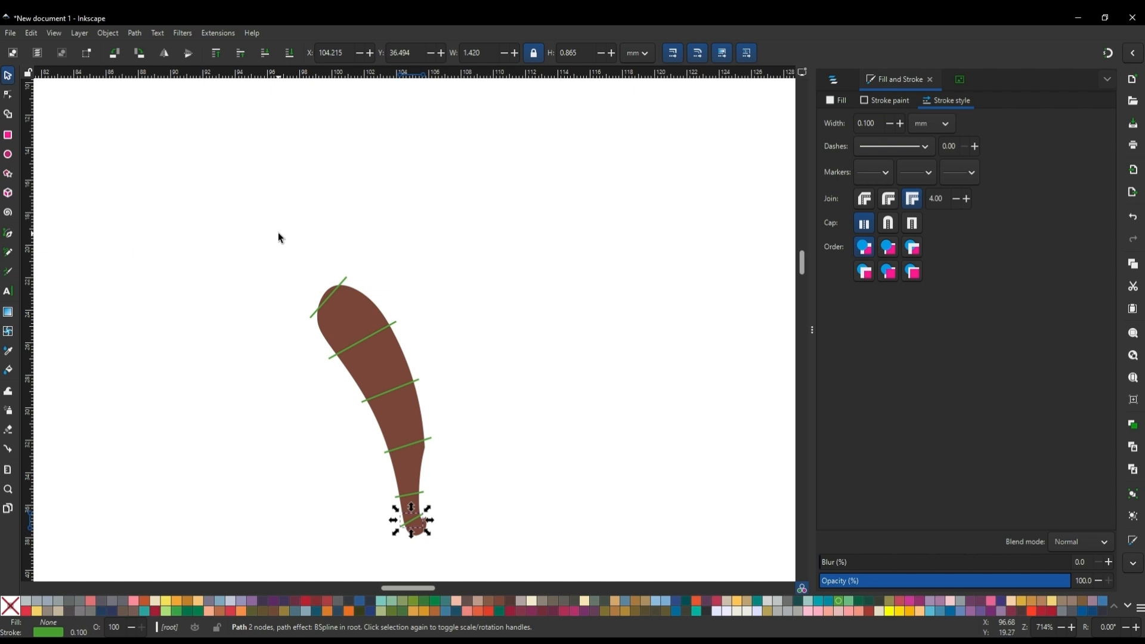
pyautogui.moveTo(279, 236)
pyautogui.mouseDown()
pyautogui.moveTo(356, 480)
pyautogui.moveTo(471, 571)
pyautogui.mouseUp()
pyautogui.scroll(-3, 472, 567)
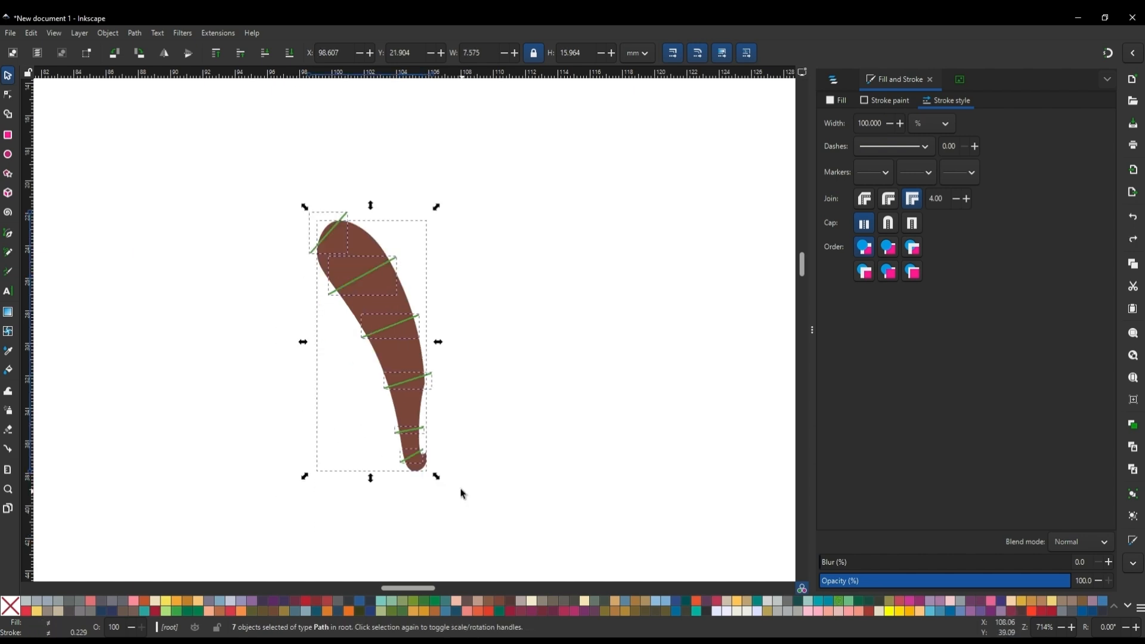
pyautogui.click(213, 34)
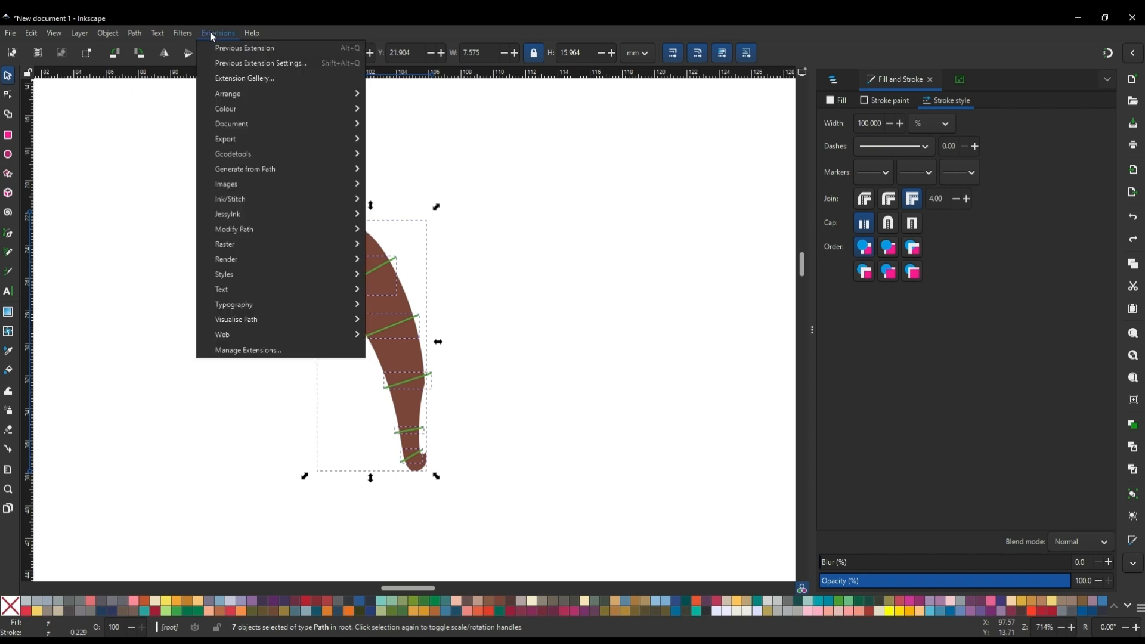
pyautogui.moveTo(245, 199)
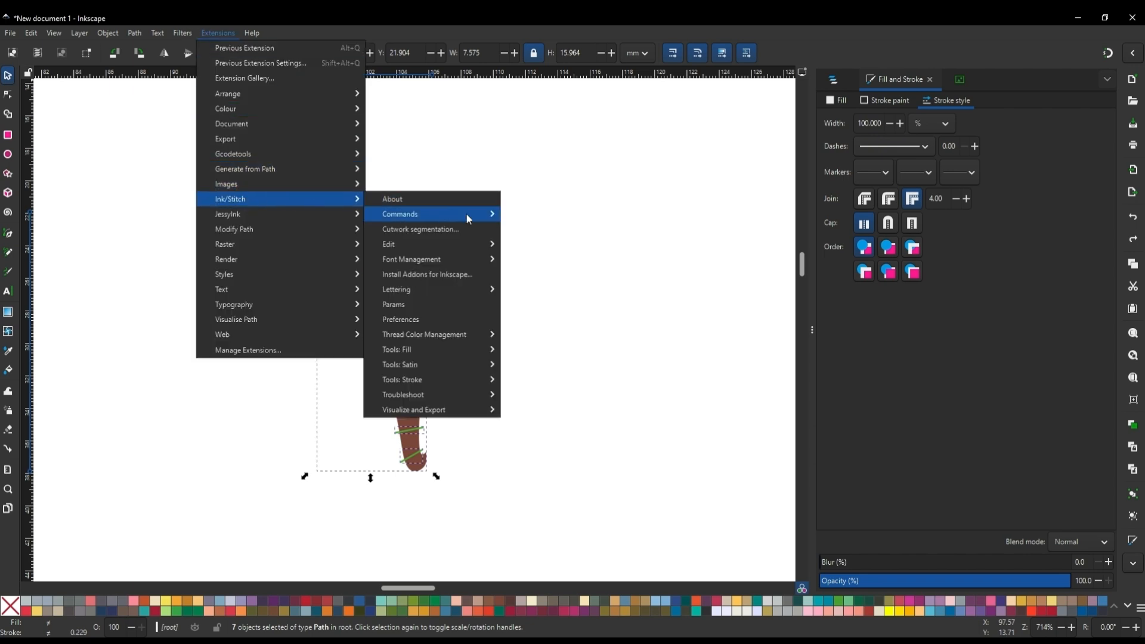
pyautogui.moveTo(413, 367)
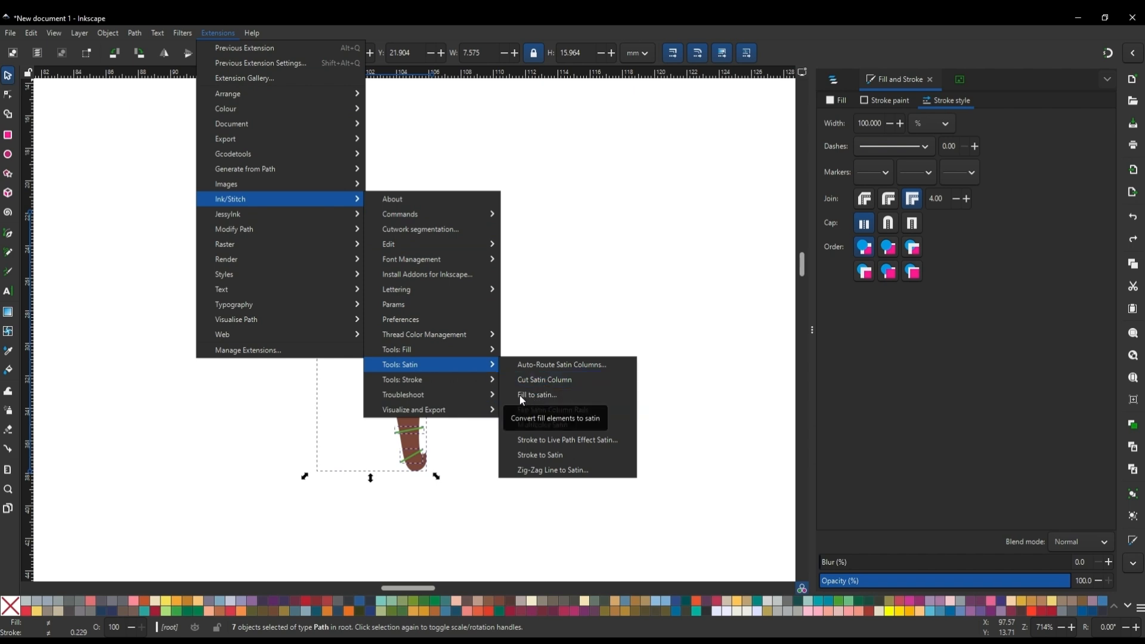
pyautogui.click(544, 394)
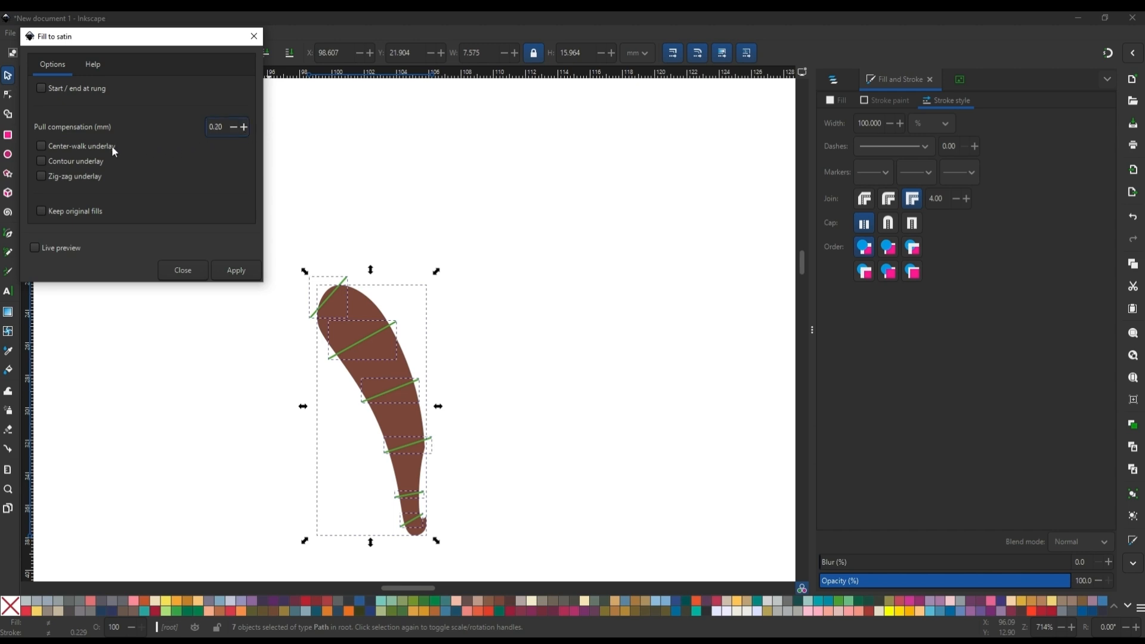
pyautogui.click(41, 146)
pyautogui.click(235, 270)
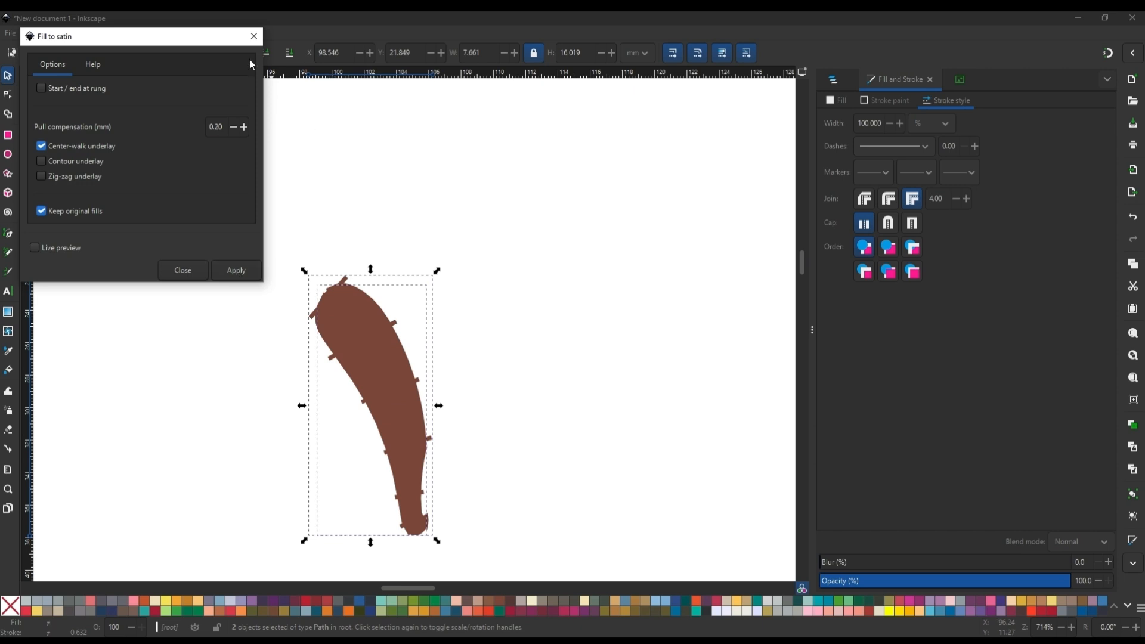
pyautogui.click(254, 36)
# - Hide the original brown fill object so only the stem's new satin rails and rungs are shown
pyautogui.scroll(-3, 585, 136)
pyautogui.click(585, 136)
pyautogui.click(834, 79)
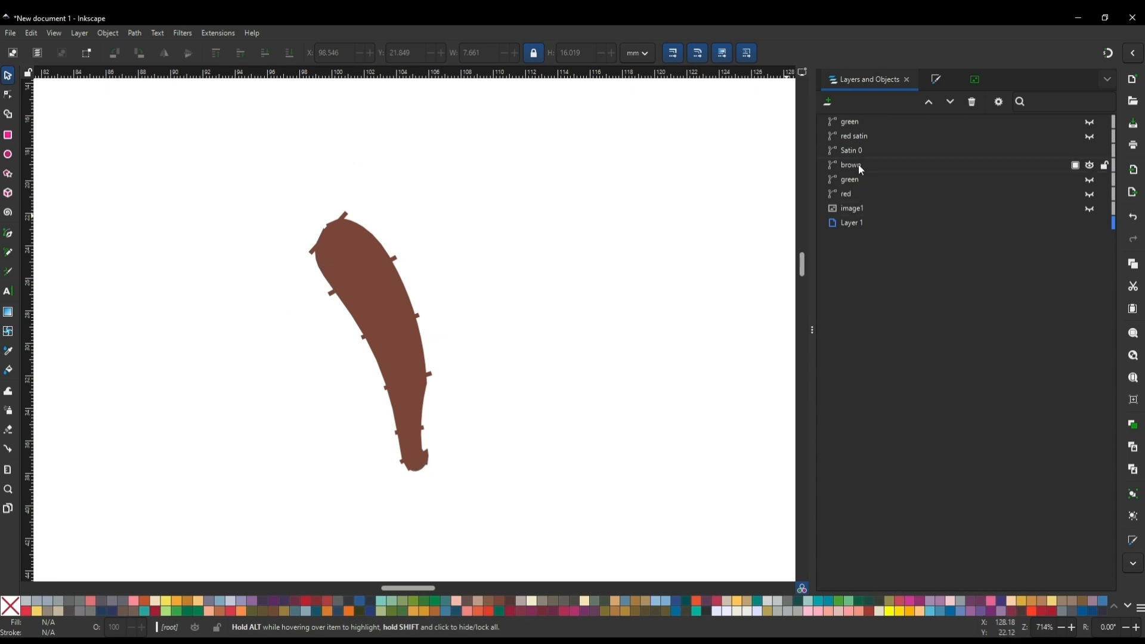
pyautogui.click(1090, 166)
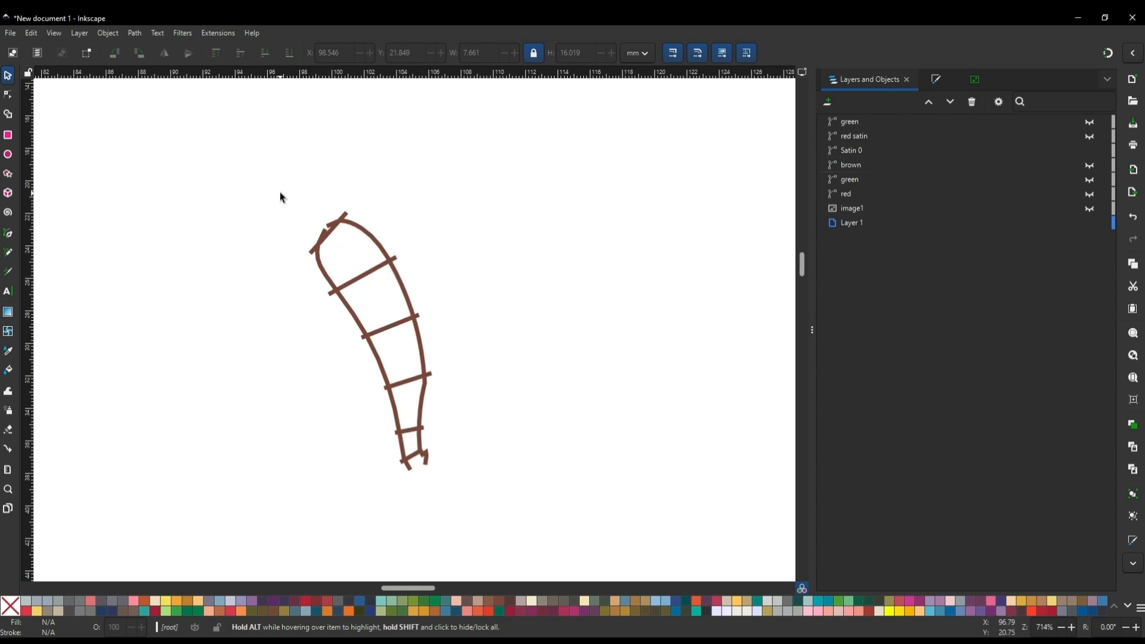
# - Enable Trim After in the Ink/Stitch parameters of the stem's satin column and apply it
pyautogui.moveTo(270, 184)
pyautogui.mouseDown()
pyautogui.moveTo(284, 299)
pyautogui.moveTo(489, 537)
pyautogui.mouseUp()
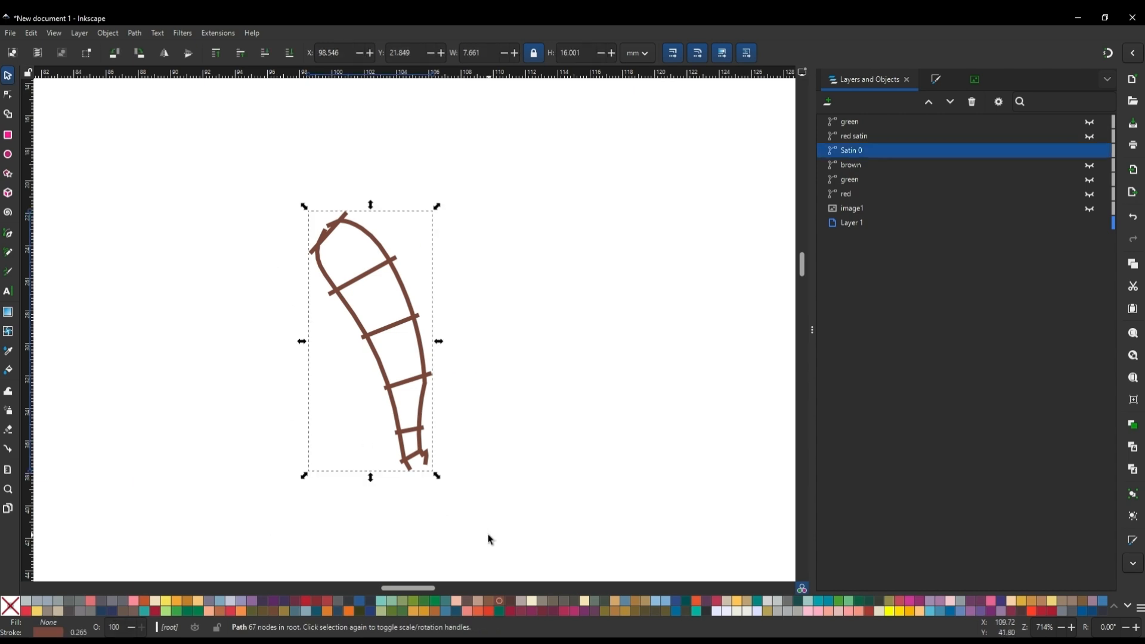
pyautogui.click(227, 33)
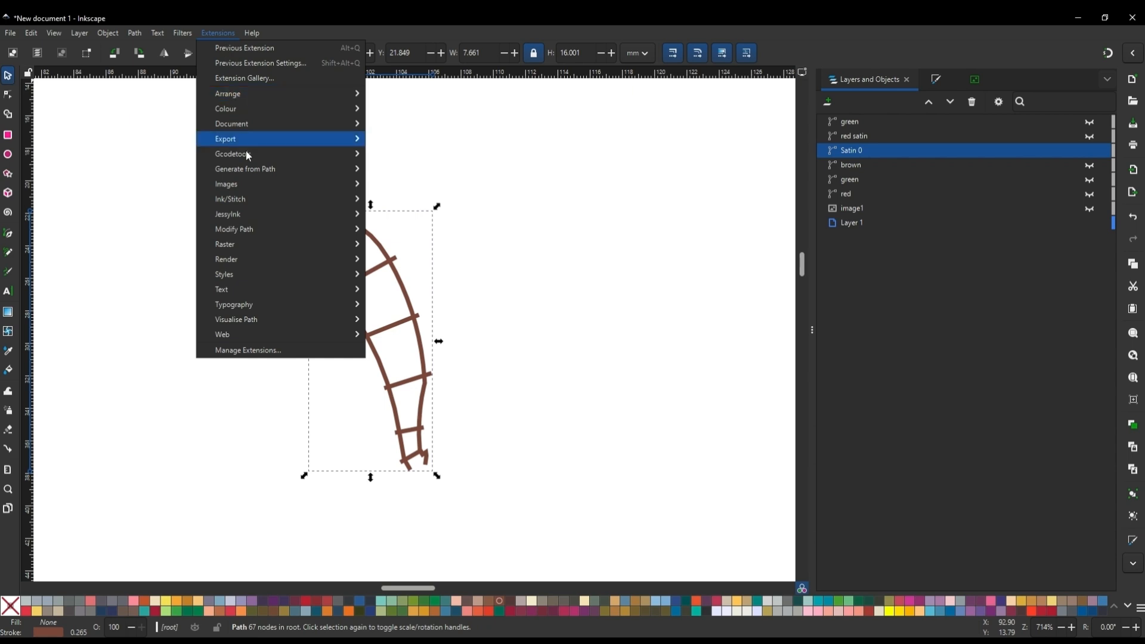
pyautogui.moveTo(294, 203)
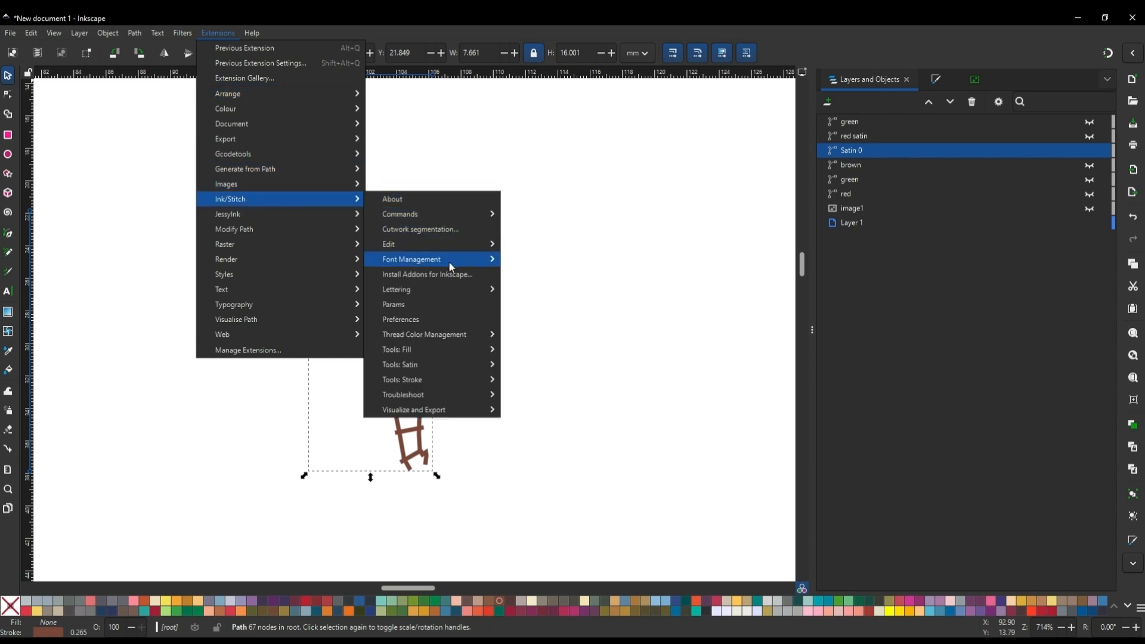
pyautogui.click(414, 306)
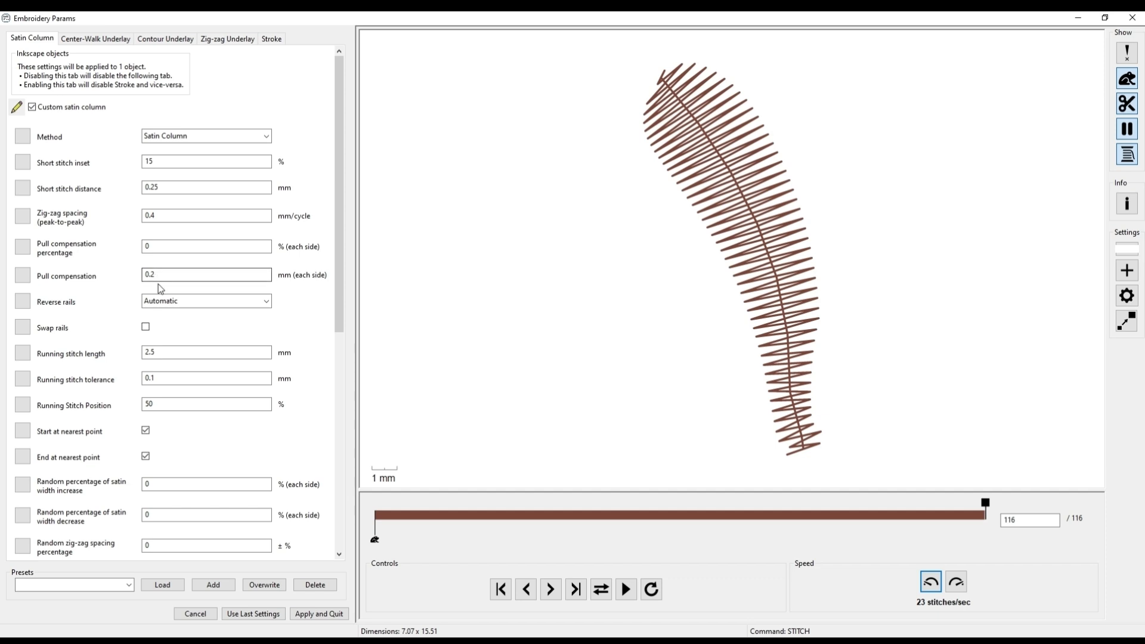
pyautogui.moveTo(338, 266); pyautogui.dragTo(346, 523)
pyautogui.click(146, 508)
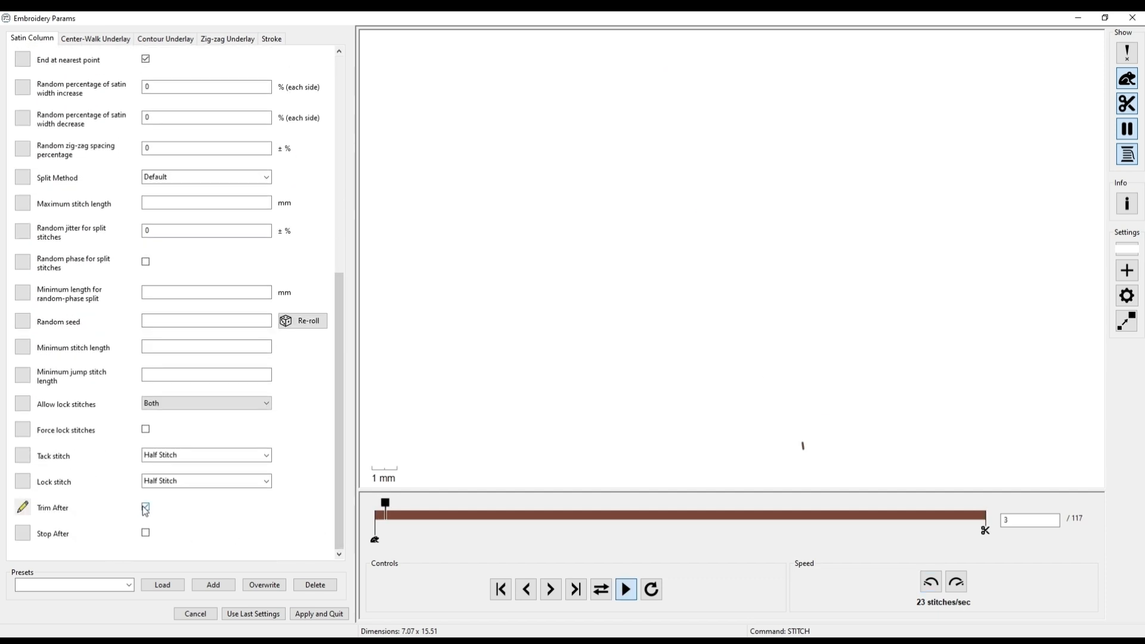
pyautogui.click(319, 614)
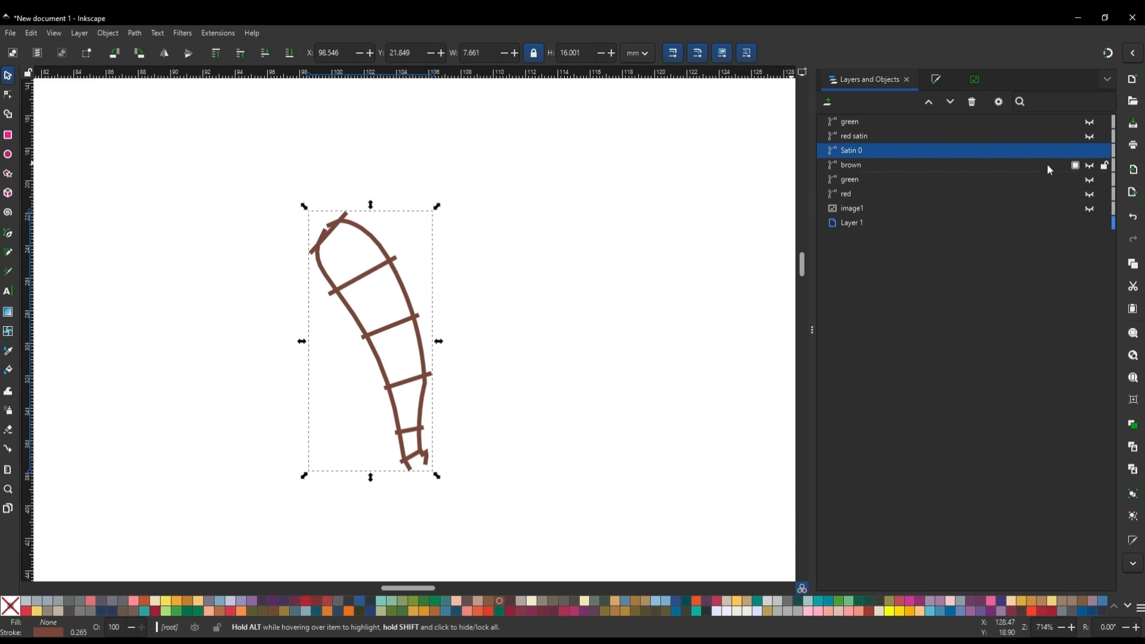
# - Rename the stem's satin object as "brown satin"
pyautogui.doubleClick(901, 154)
pyautogui.write('brown s')
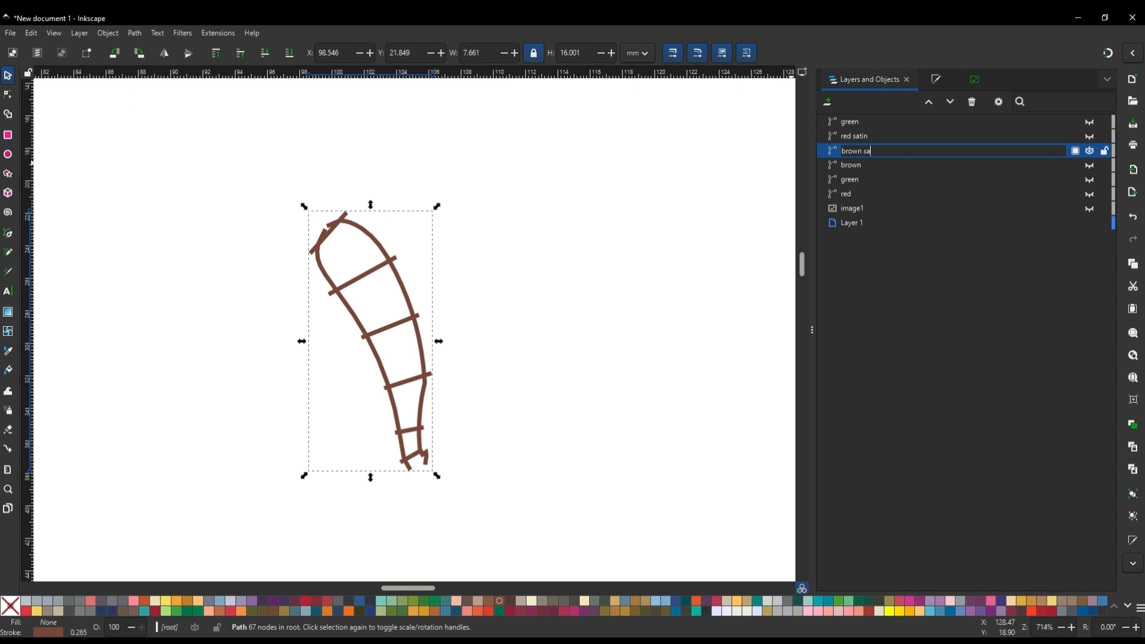
pyautogui.press('Return')
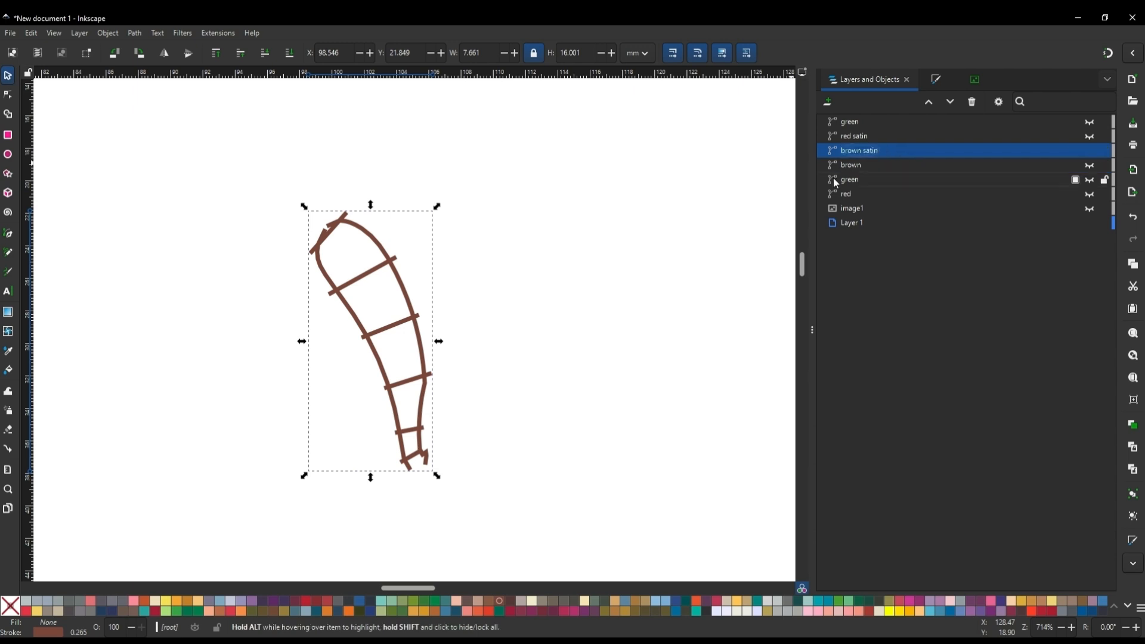
# - Unhide the red apple fill, the green leaf fill, the red satin border and the green leaf outline
pyautogui.click(1089, 199)
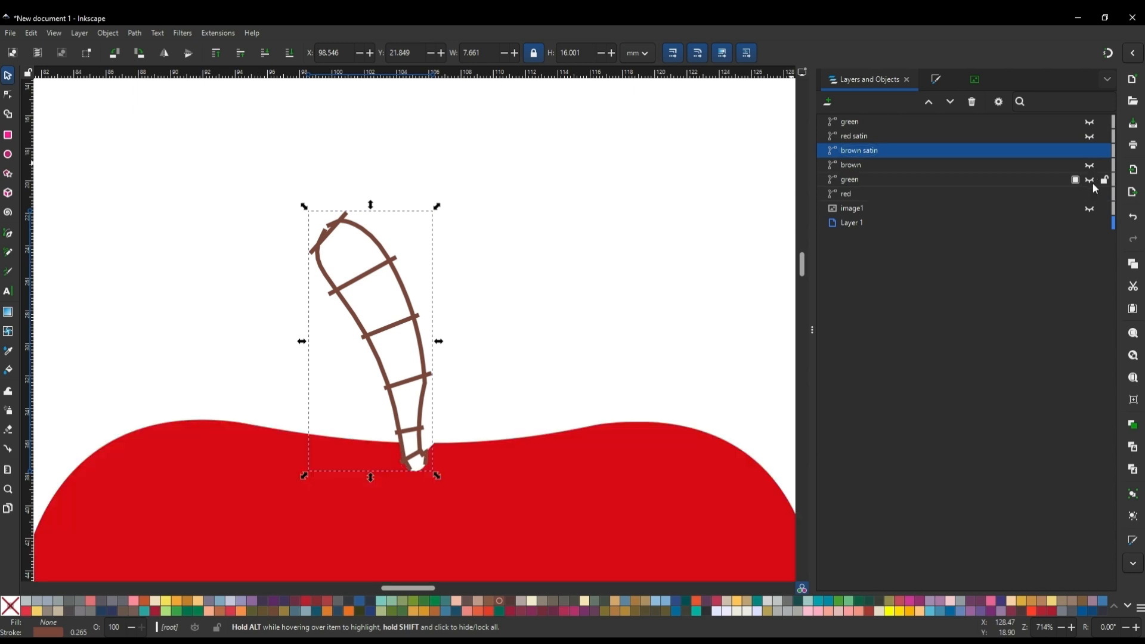
pyautogui.click(1091, 181)
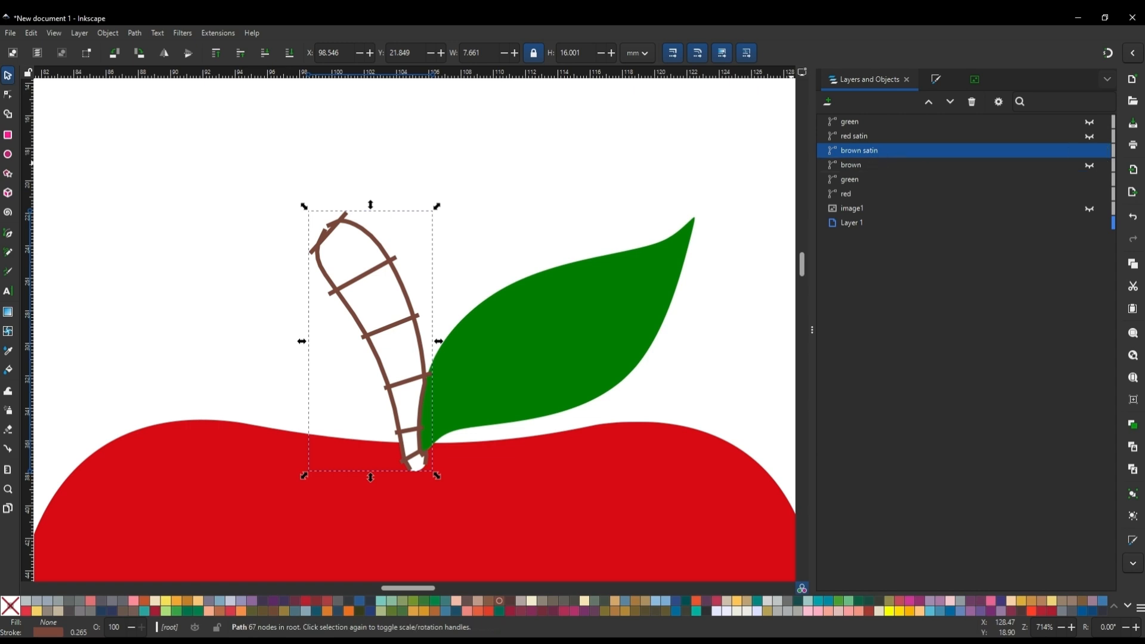
pyautogui.click(1091, 136)
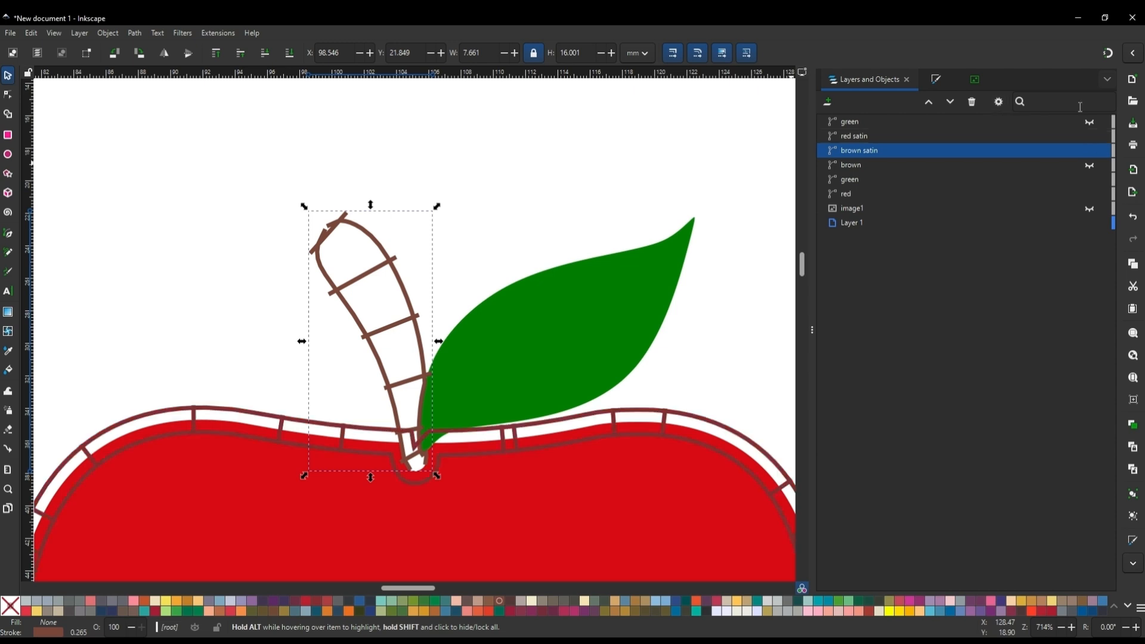
pyautogui.click(1090, 122)
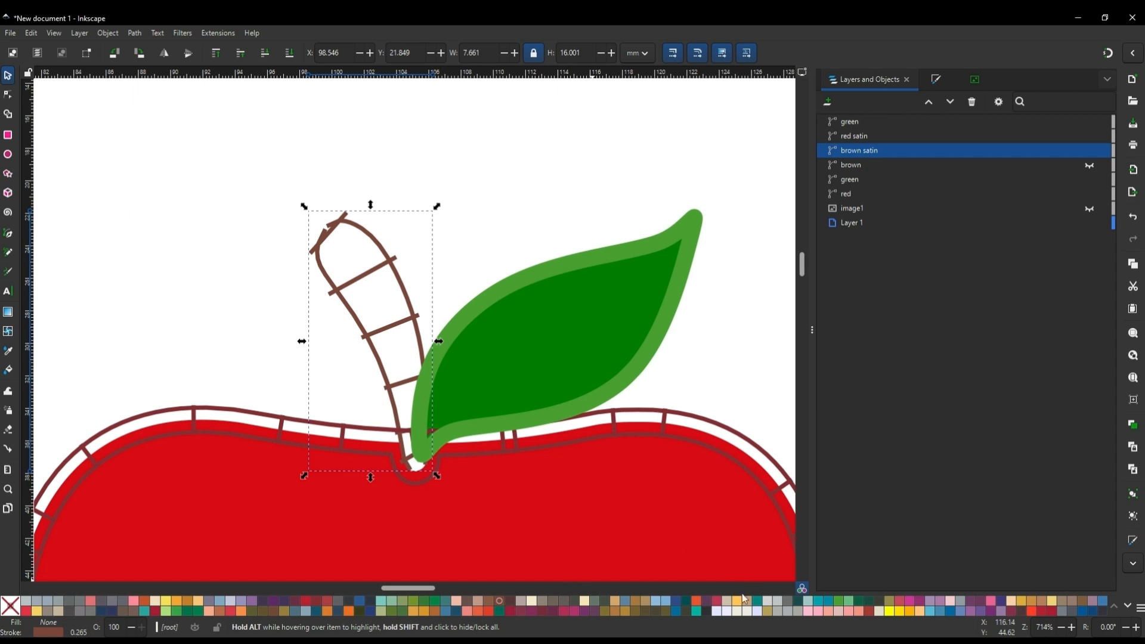
# - Run the Ink/Stitch simulator on all visible apple, stem and leaf objects to examine the full stitch-out
pyautogui.click(1063, 631)
pyautogui.click(1064, 631)
pyautogui.click(1064, 631)
pyautogui.click(1063, 632)
pyautogui.click(1063, 631)
pyautogui.click(1064, 631)
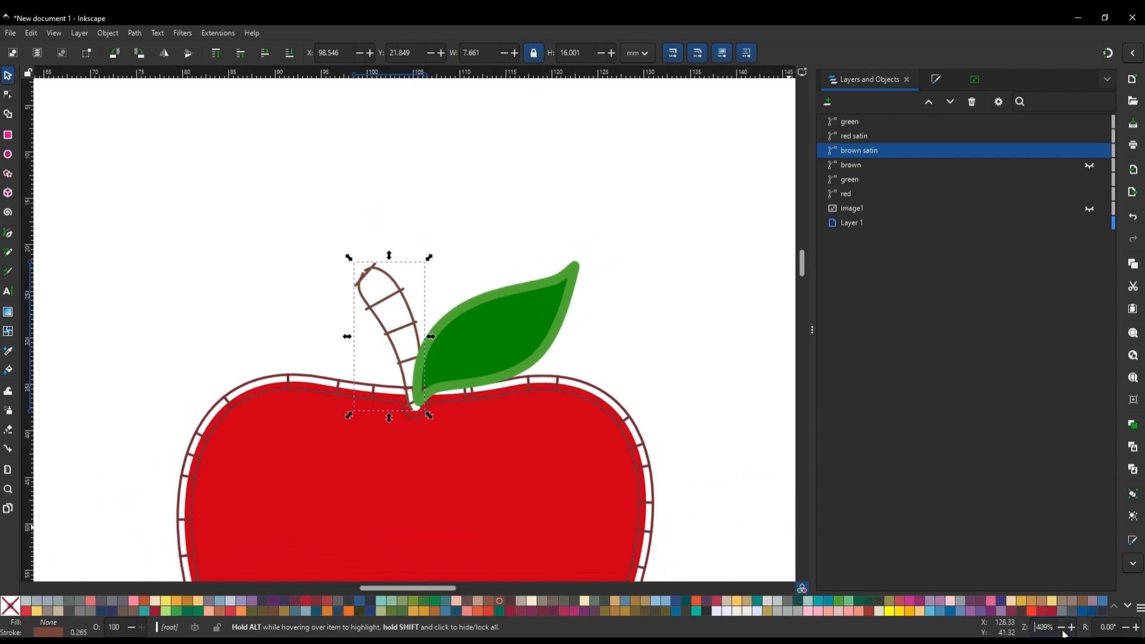
pyautogui.click(1063, 631)
pyautogui.click(1064, 631)
pyautogui.click(1064, 631)
pyautogui.click(1063, 631)
pyautogui.click(1064, 631)
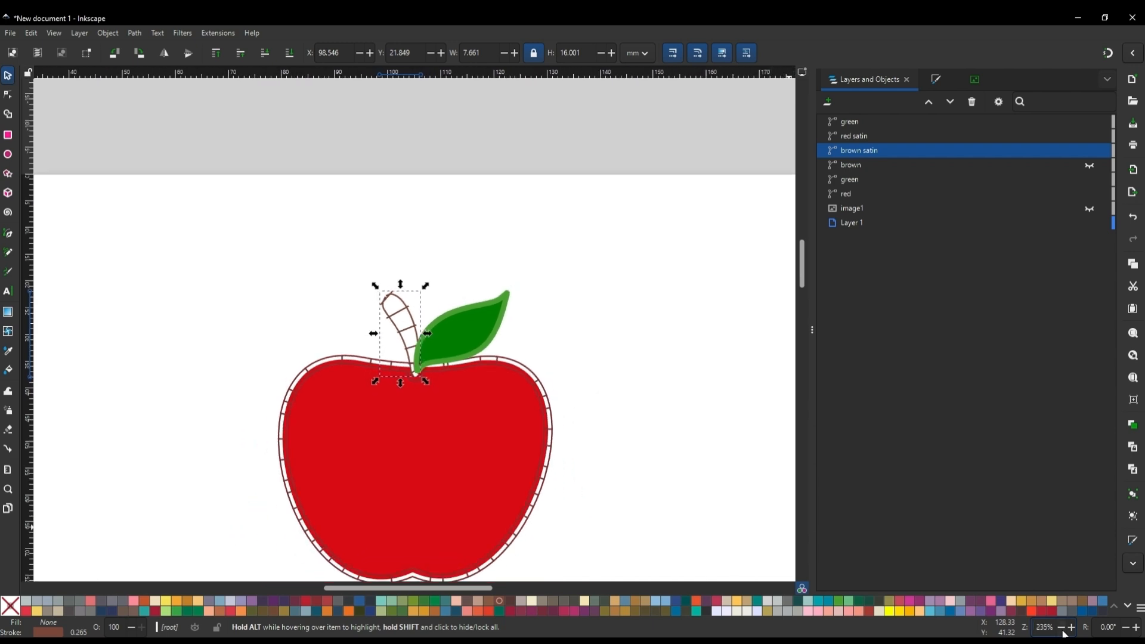
pyautogui.click(1064, 631)
pyautogui.click(603, 471)
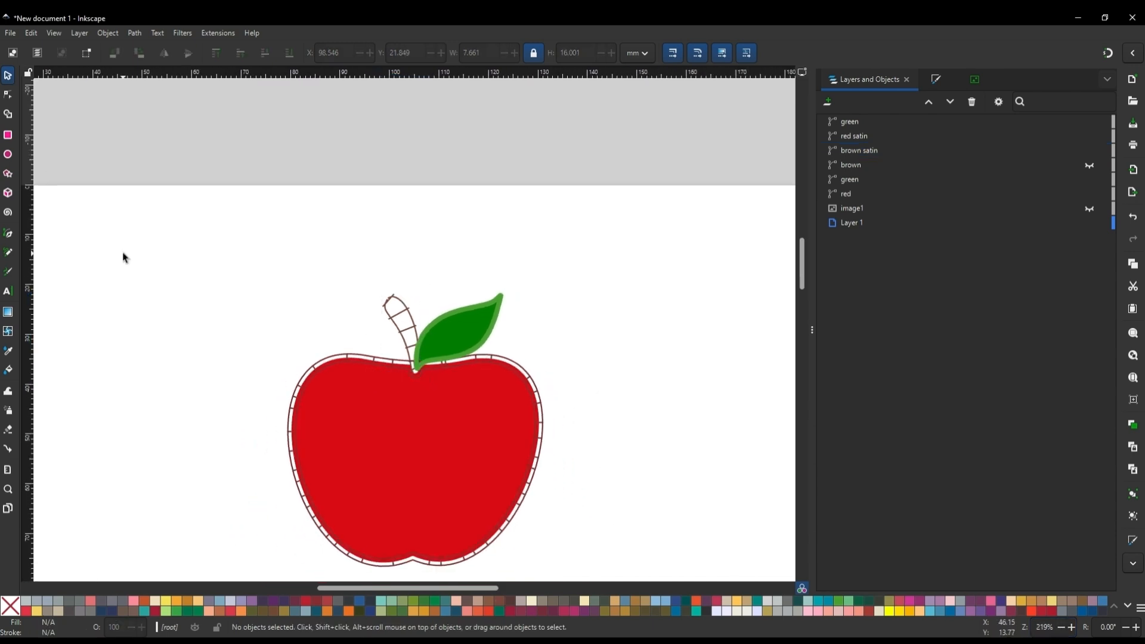
pyautogui.moveTo(261, 315); pyautogui.dragTo(576, 582)
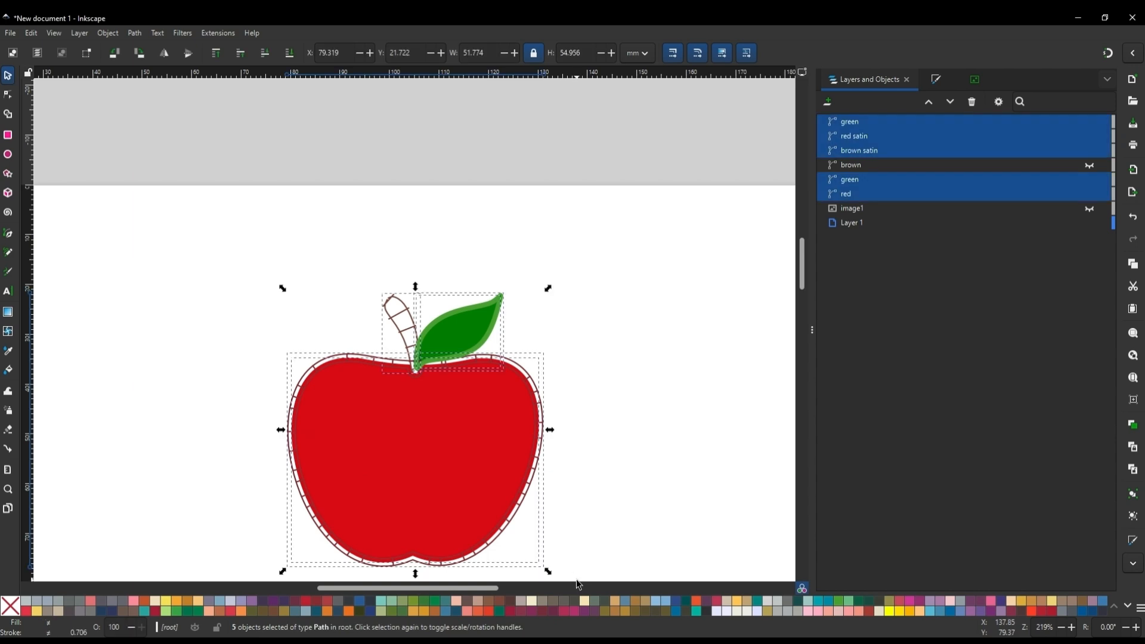
pyautogui.click(216, 34)
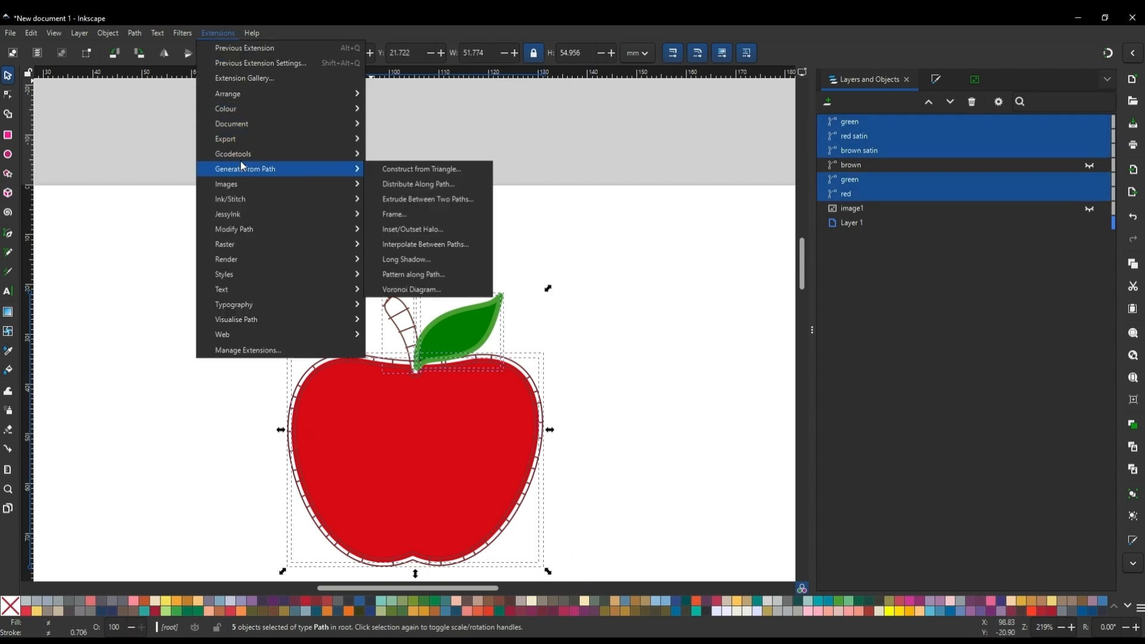
pyautogui.moveTo(361, 205)
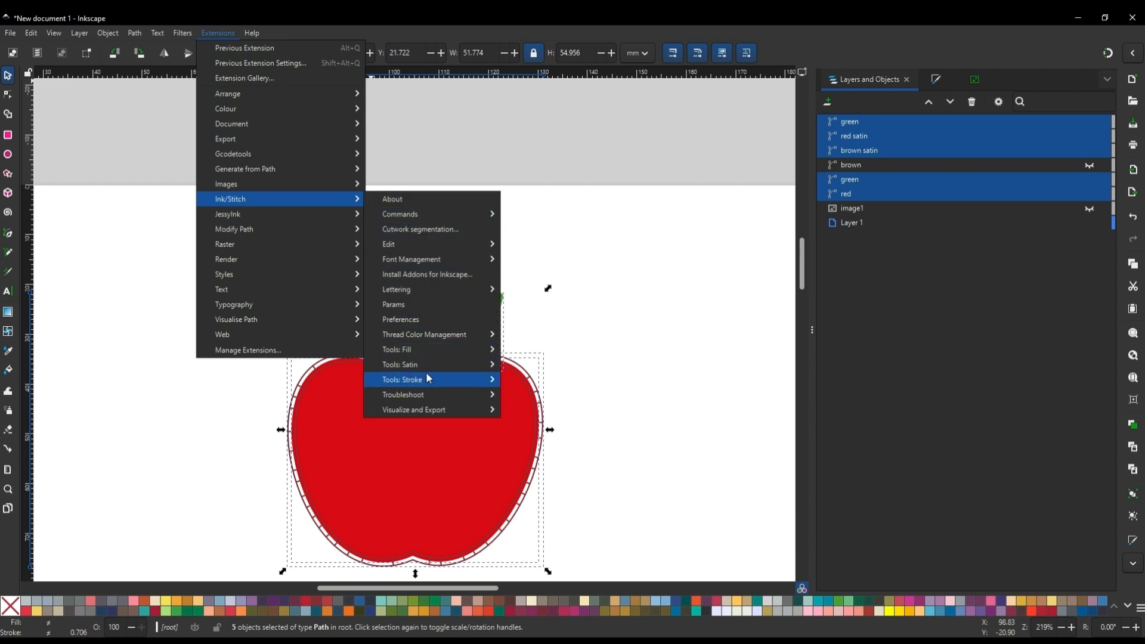
pyautogui.moveTo(439, 410)
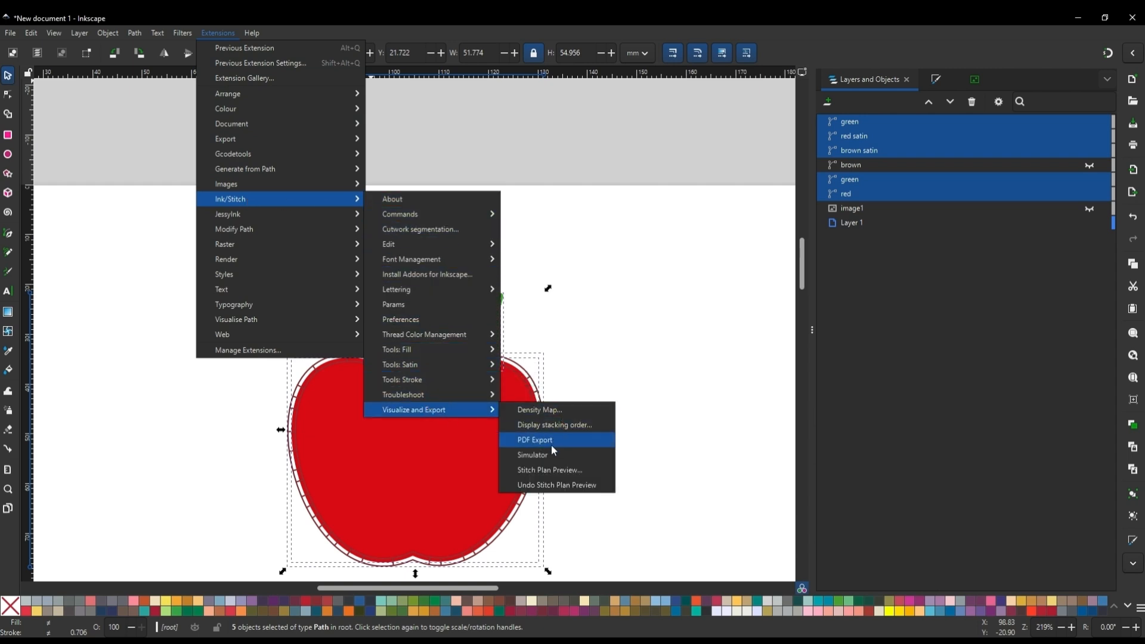
pyautogui.click(531, 460)
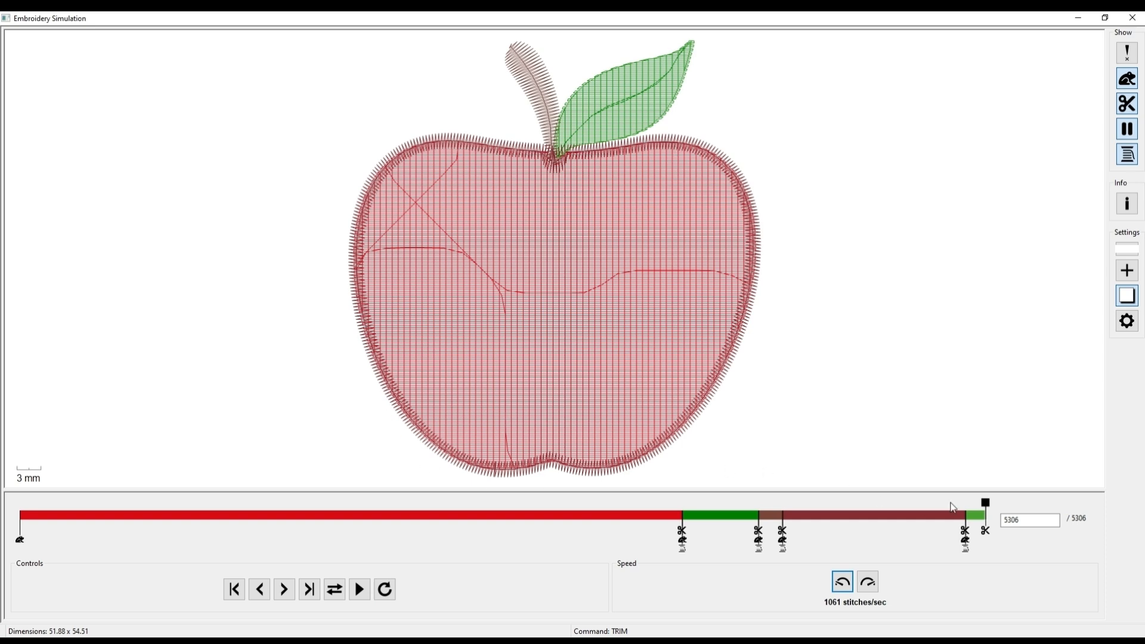
pyautogui.click(1133, 18)
# - Group all five visible apple, stem and leaf objects into one group
pyautogui.hotkey('ctrl', 'a')
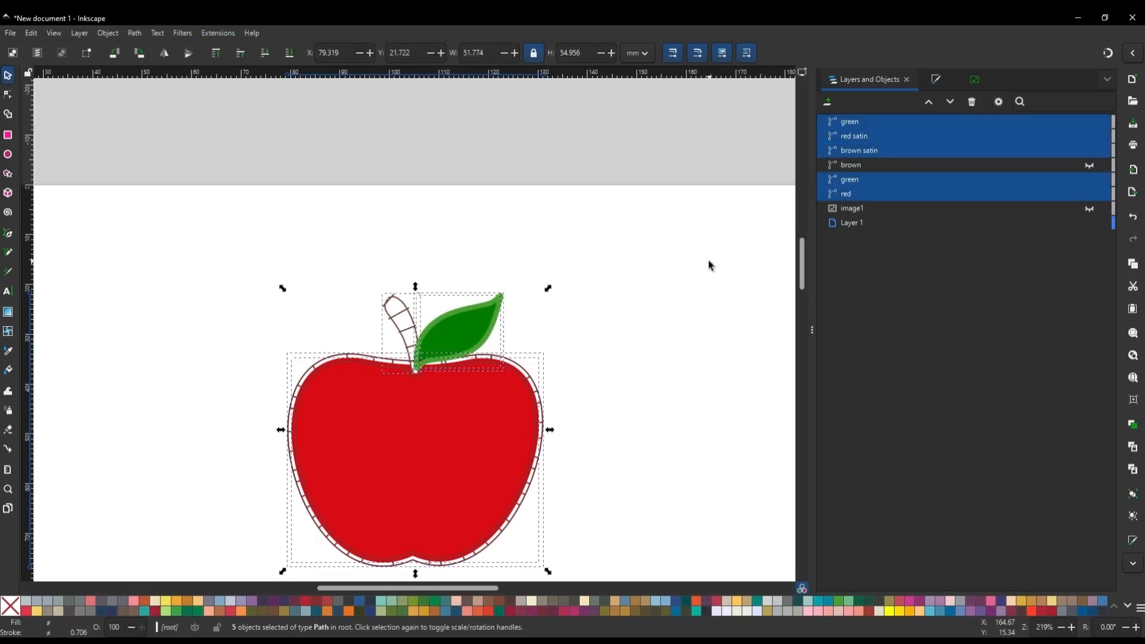
pyautogui.click(710, 265)
pyautogui.scroll(-4, 255, 231)
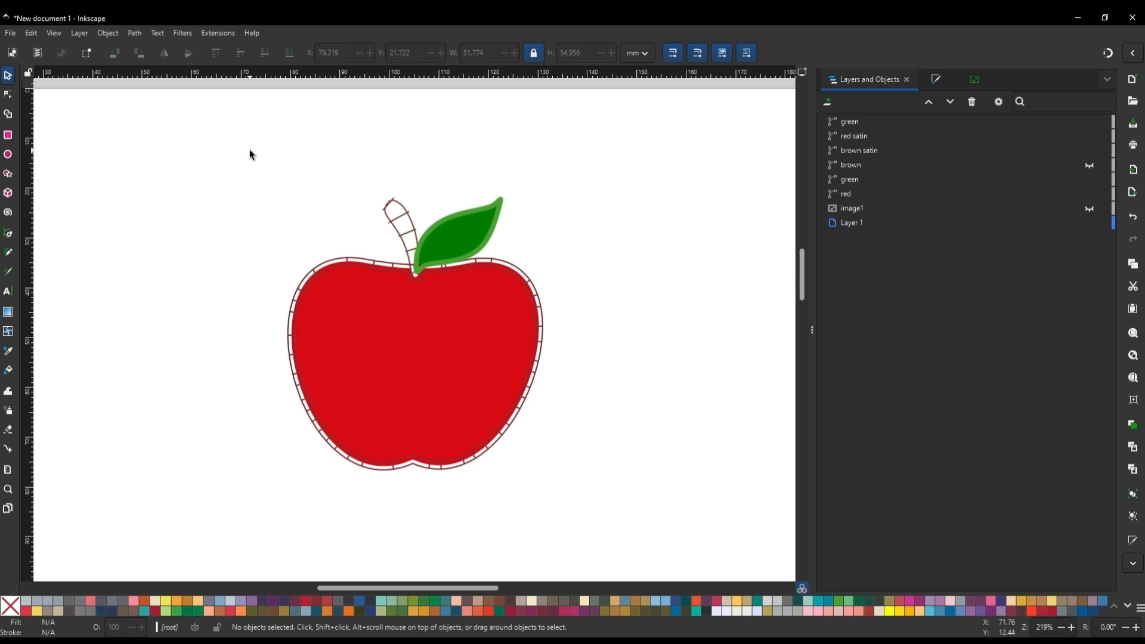
pyautogui.moveTo(250, 151); pyautogui.dragTo(577, 525)
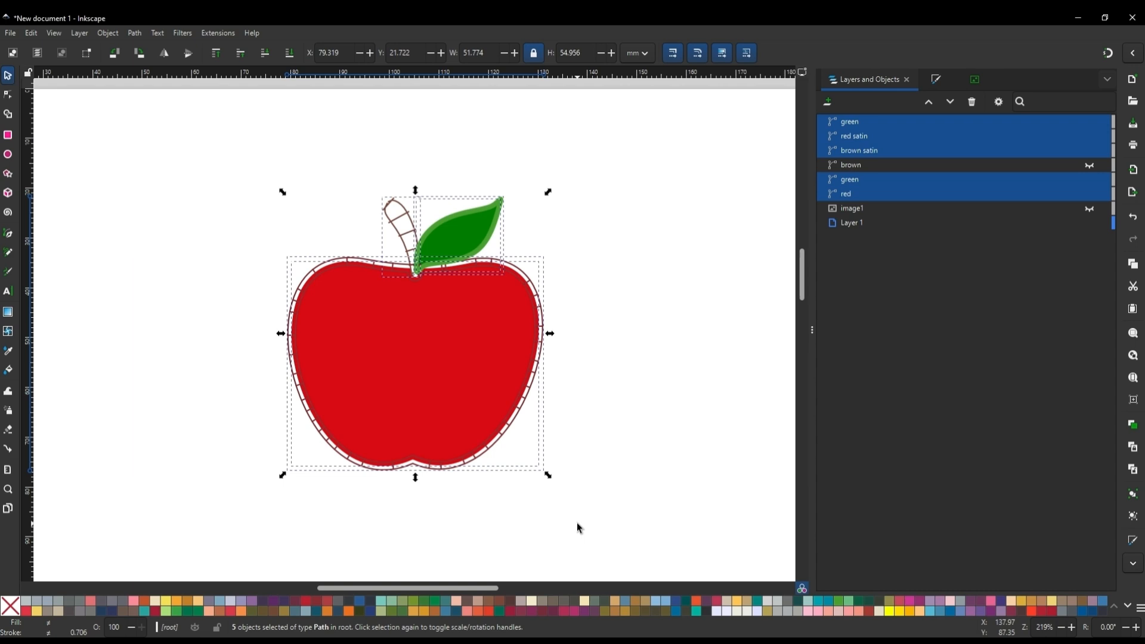
pyautogui.click(110, 33)
pyautogui.click(124, 138)
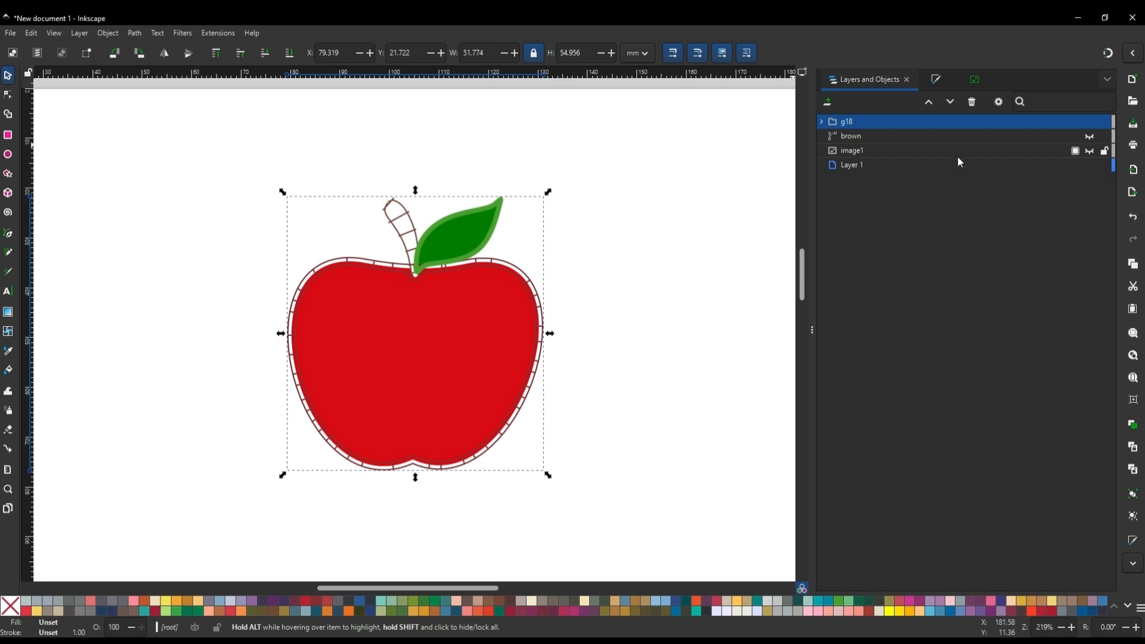
# - Delete the leftover hidden objects, the reference image image1 and the path "brown"
pyautogui.click(866, 159)
pyautogui.press('Delete')
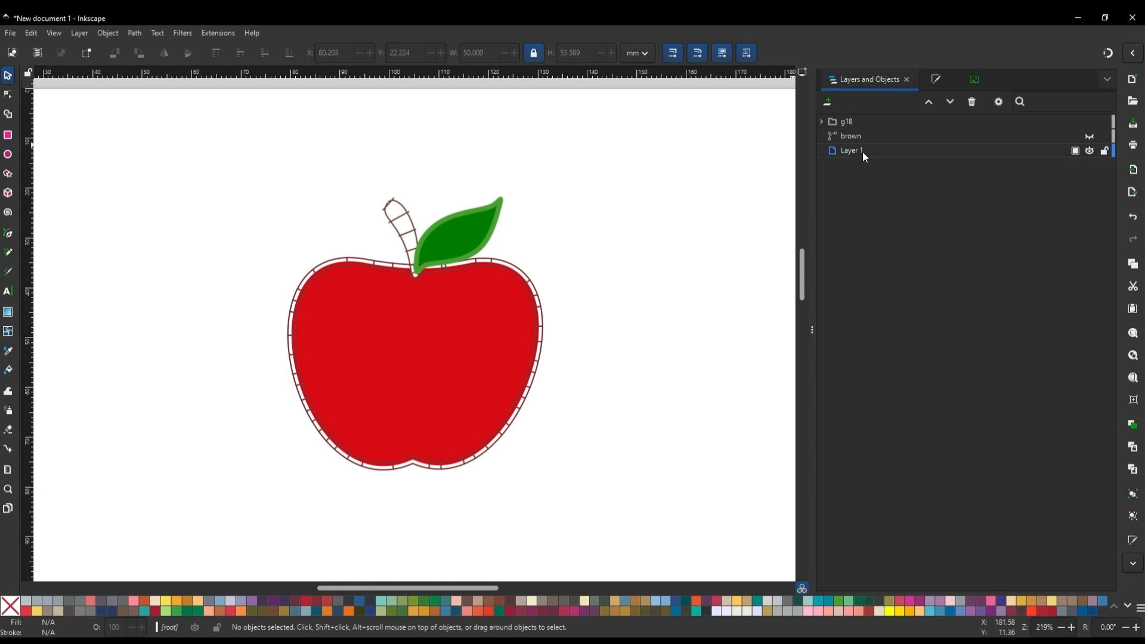
pyautogui.click(870, 139)
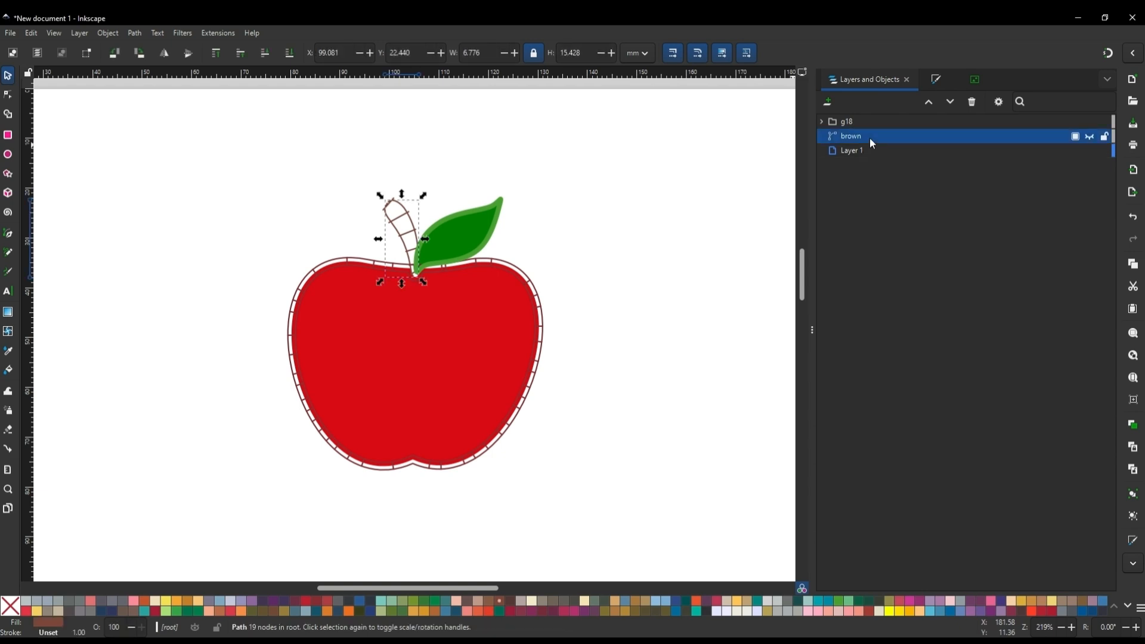
pyautogui.press('Delete')
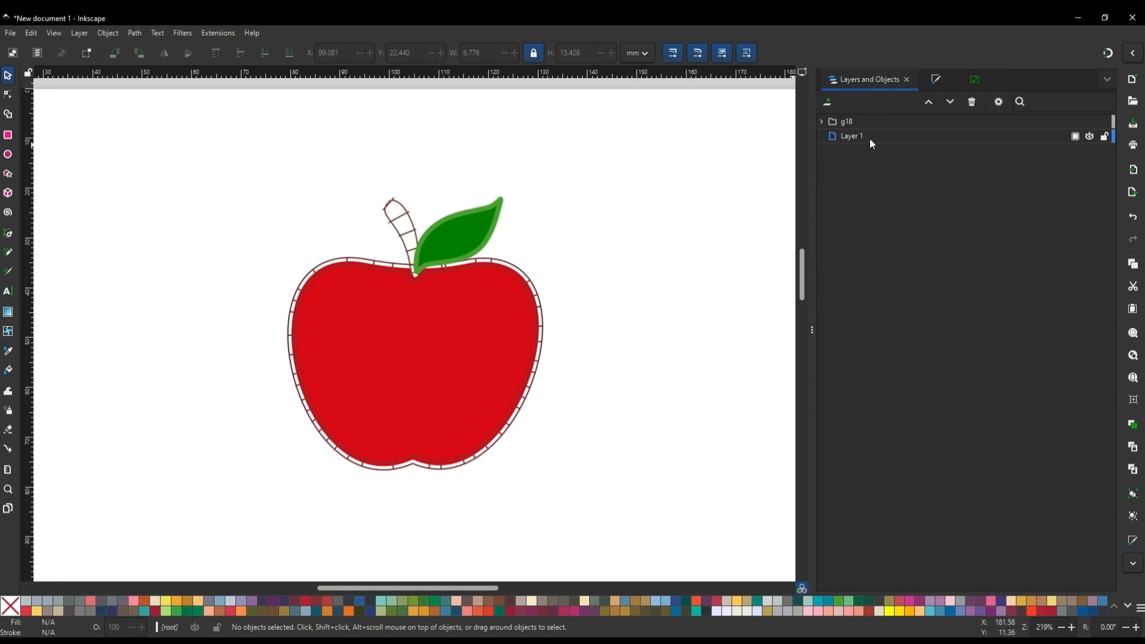
# - Rename the group holding the stem, leaf and fruit objects as "apple"
pyautogui.click(856, 124)
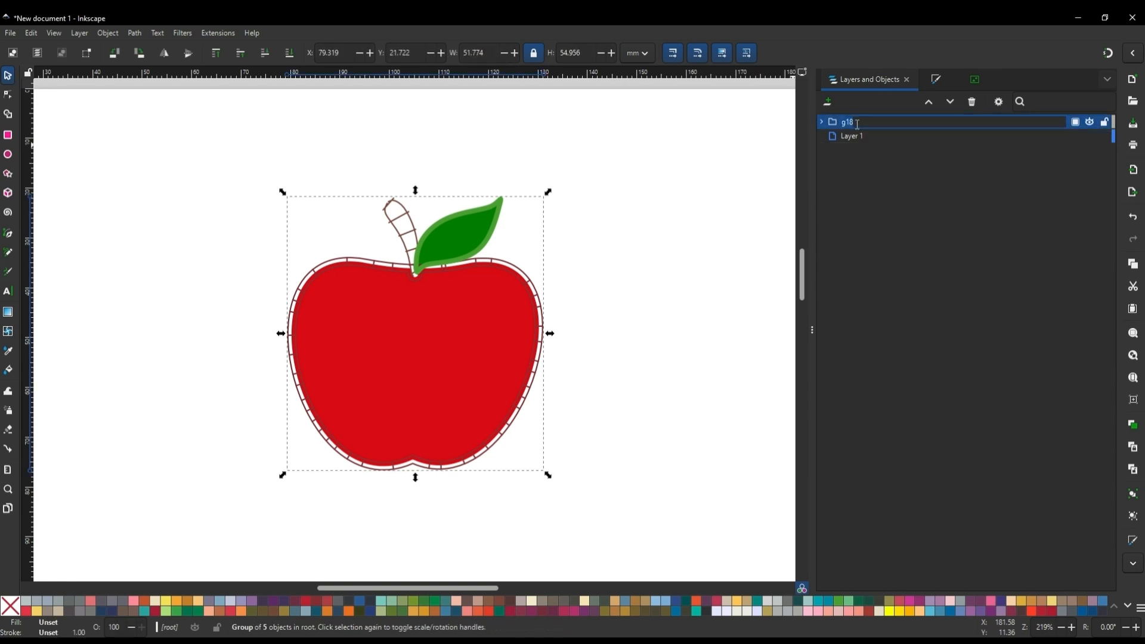
pyautogui.doubleClick(857, 125)
pyautogui.press('BackSpace')
pyautogui.write('apple')
pyautogui.press('Return')
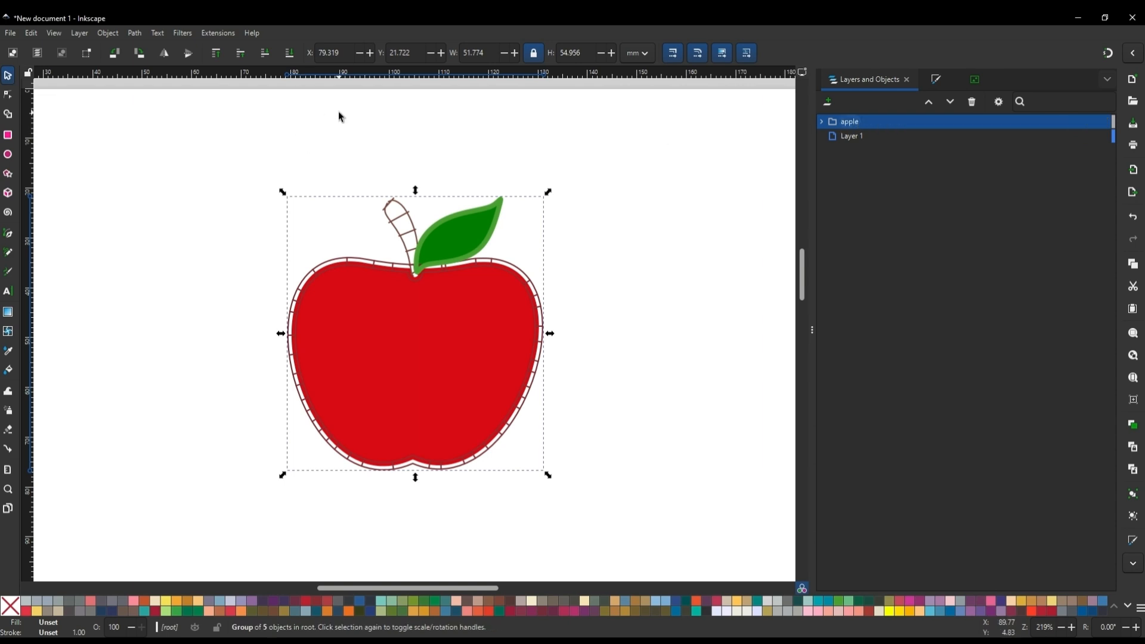
# - Save the document as an Inkscape SVG named "apple" in the Inkscape folder inside EMBROIDERY
pyautogui.click(10, 33)
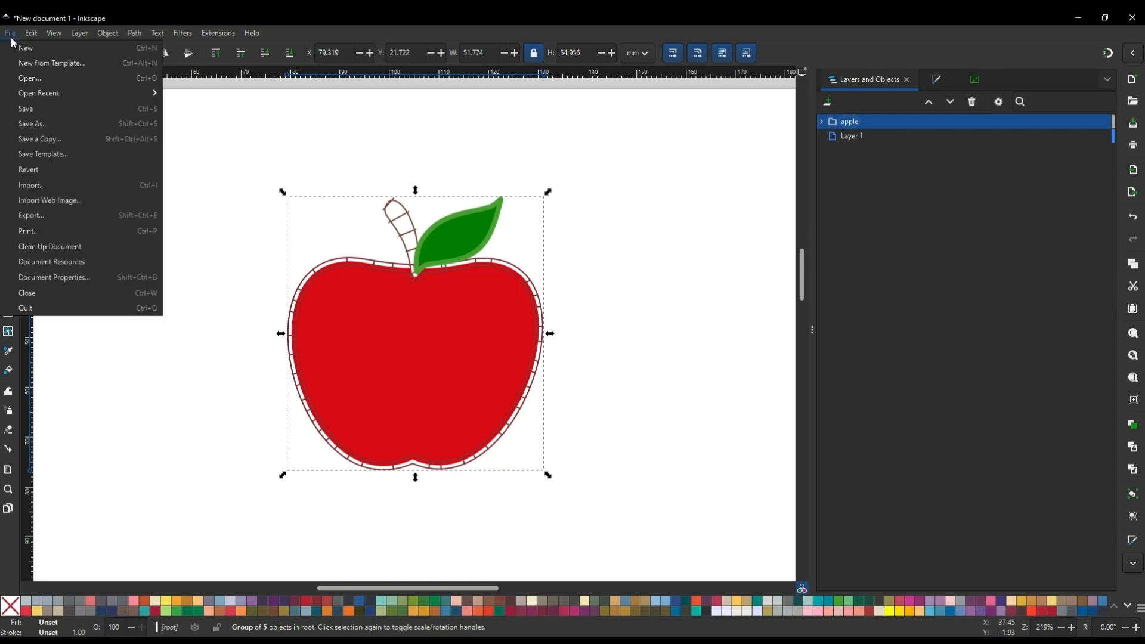
pyautogui.click(28, 108)
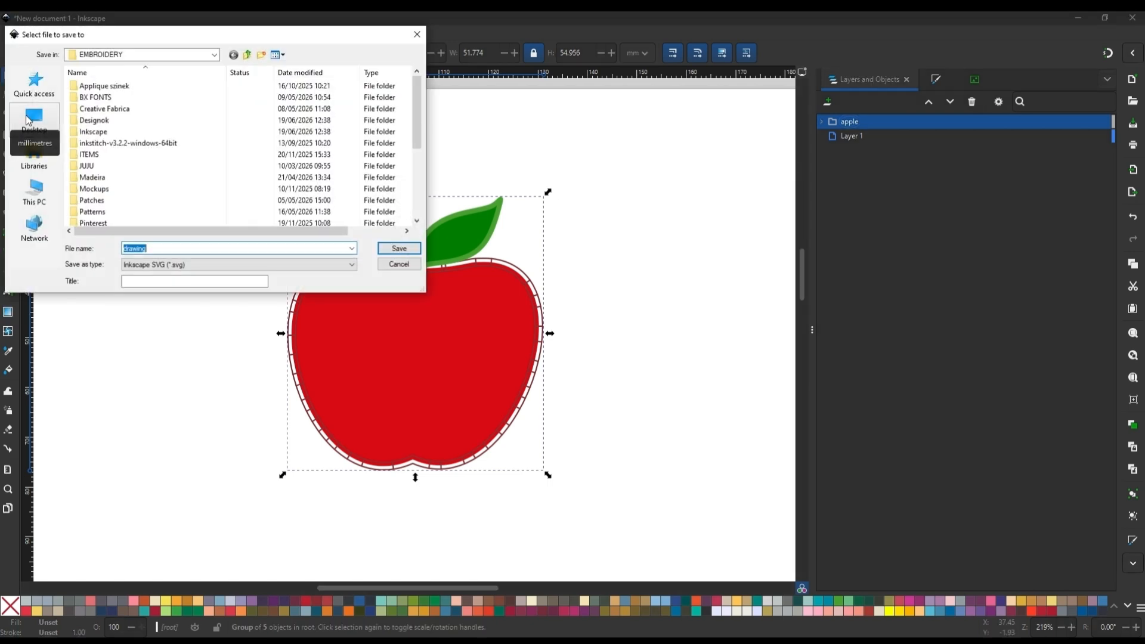
pyautogui.doubleClick(94, 132)
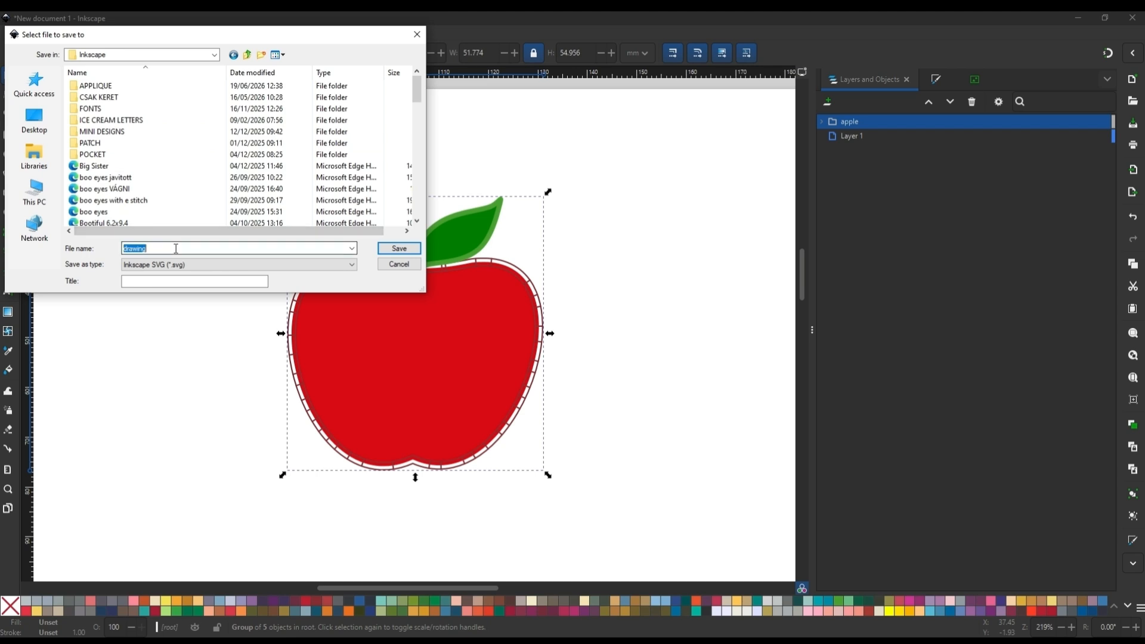
pyautogui.write('app')
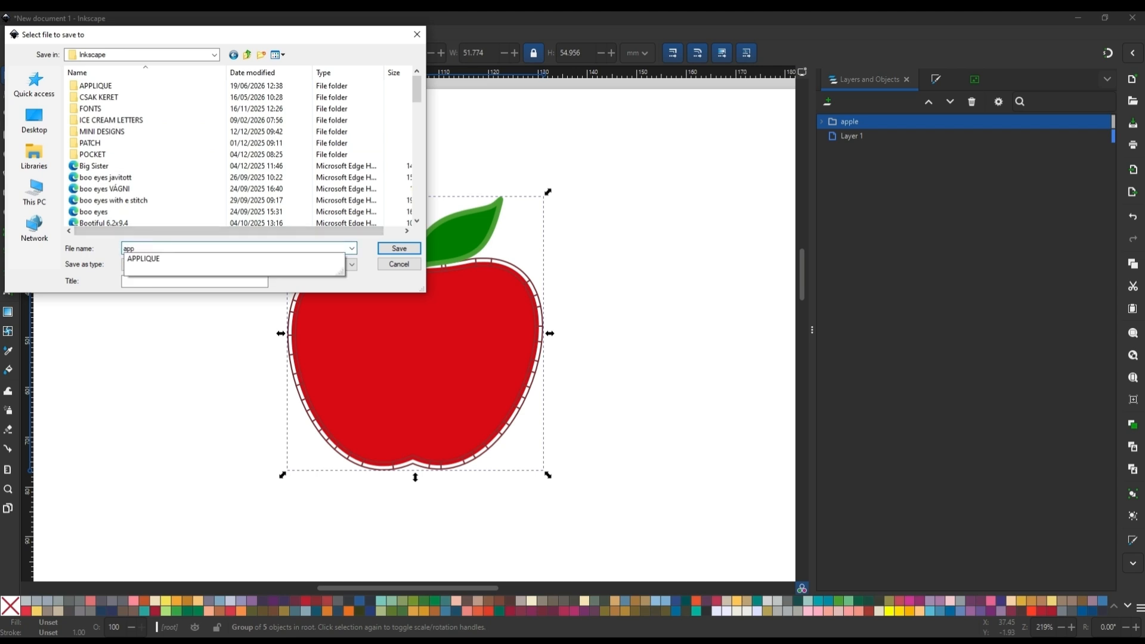
pyautogui.write('le')
pyautogui.doubleClick(176, 249)
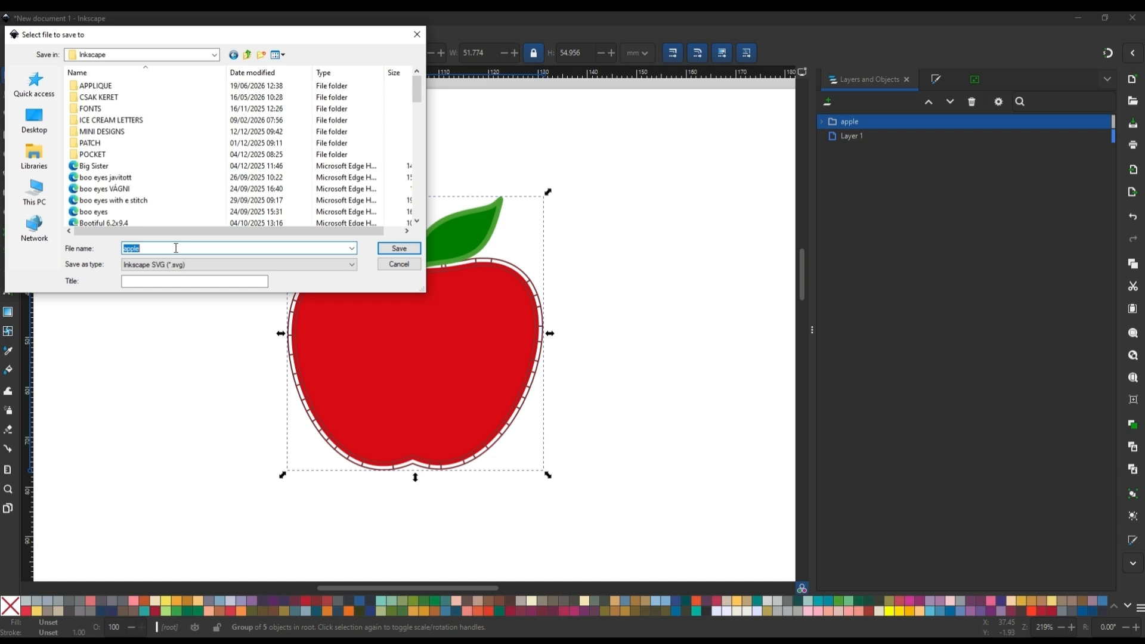
pyautogui.hotkey('ctrl', 'z')
pyautogui.write('appl')
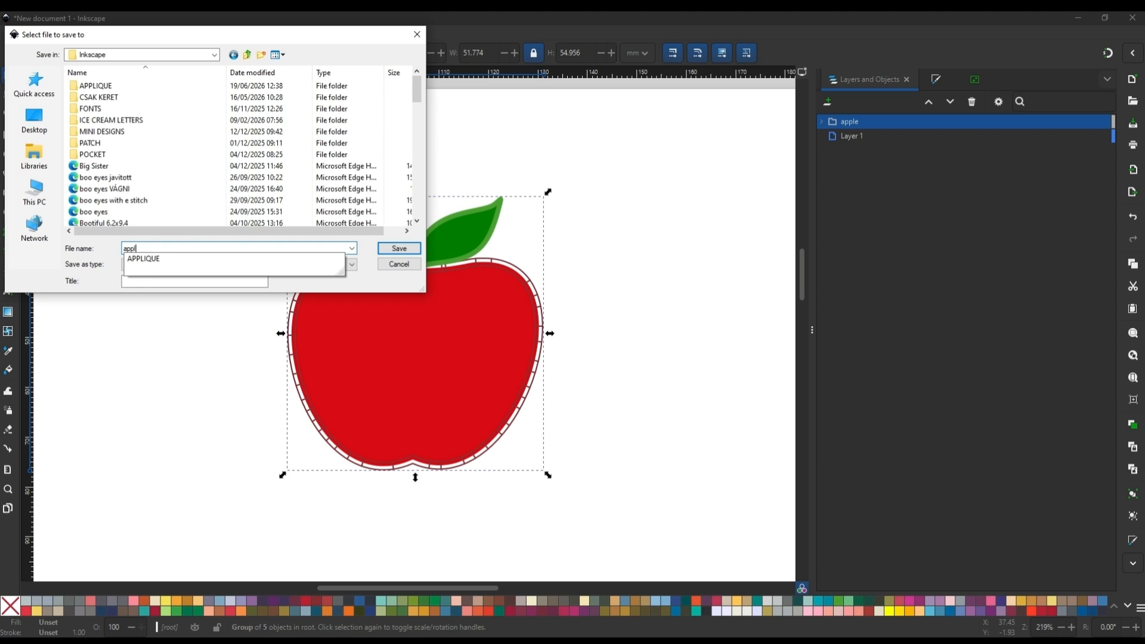
pyautogui.write('e')
pyautogui.press('Return')
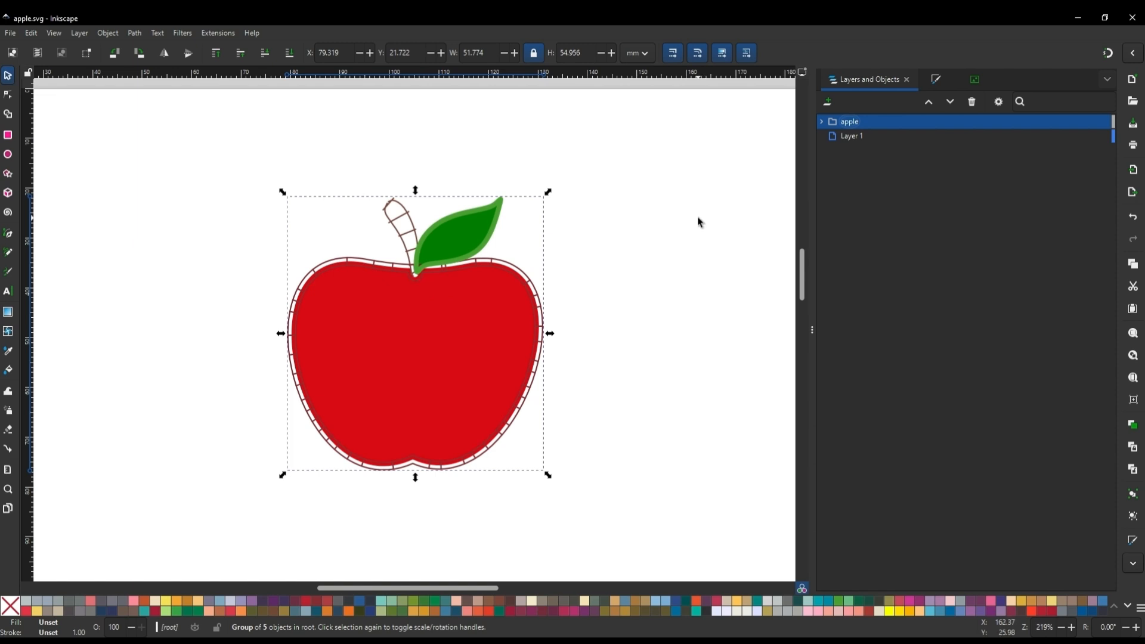
pyautogui.click(10, 34)
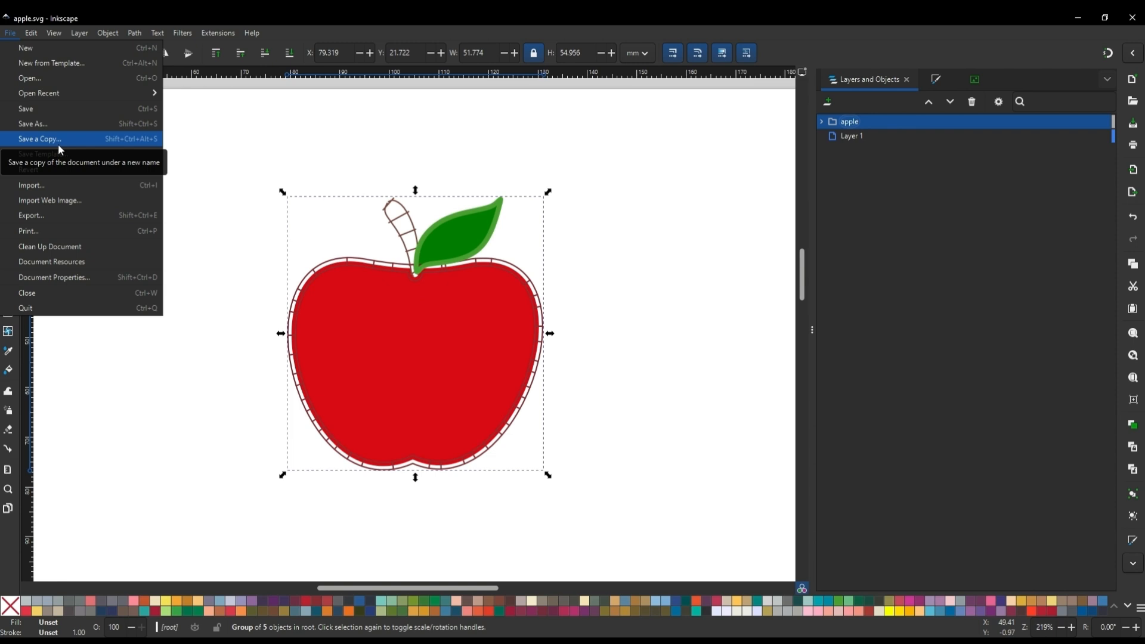
pyautogui.click(38, 216)
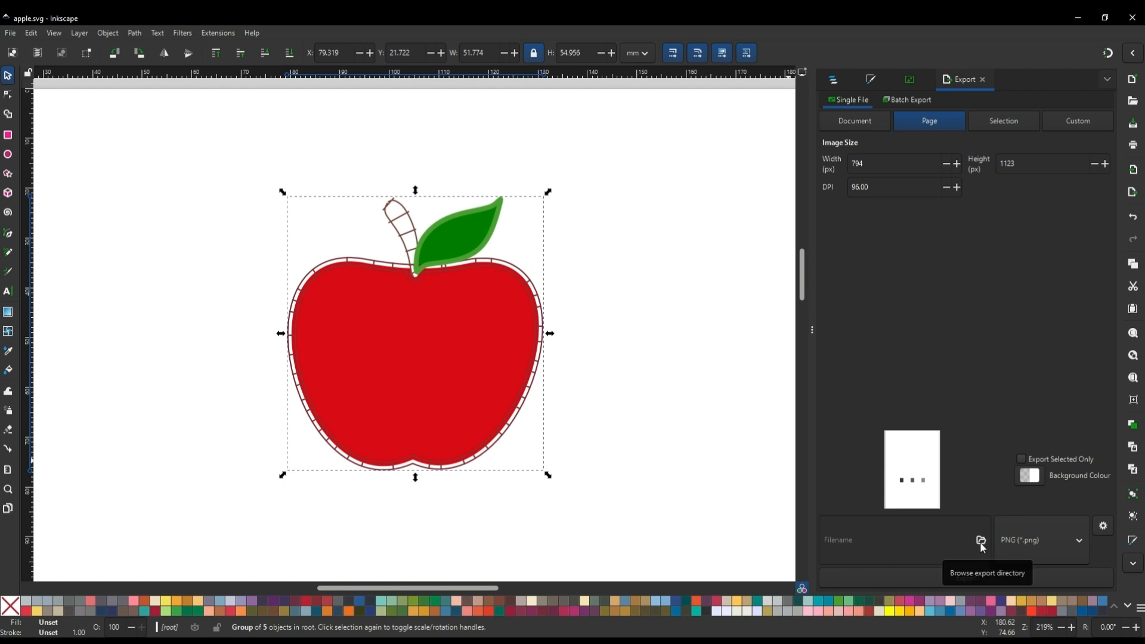
pyautogui.click(1077, 543)
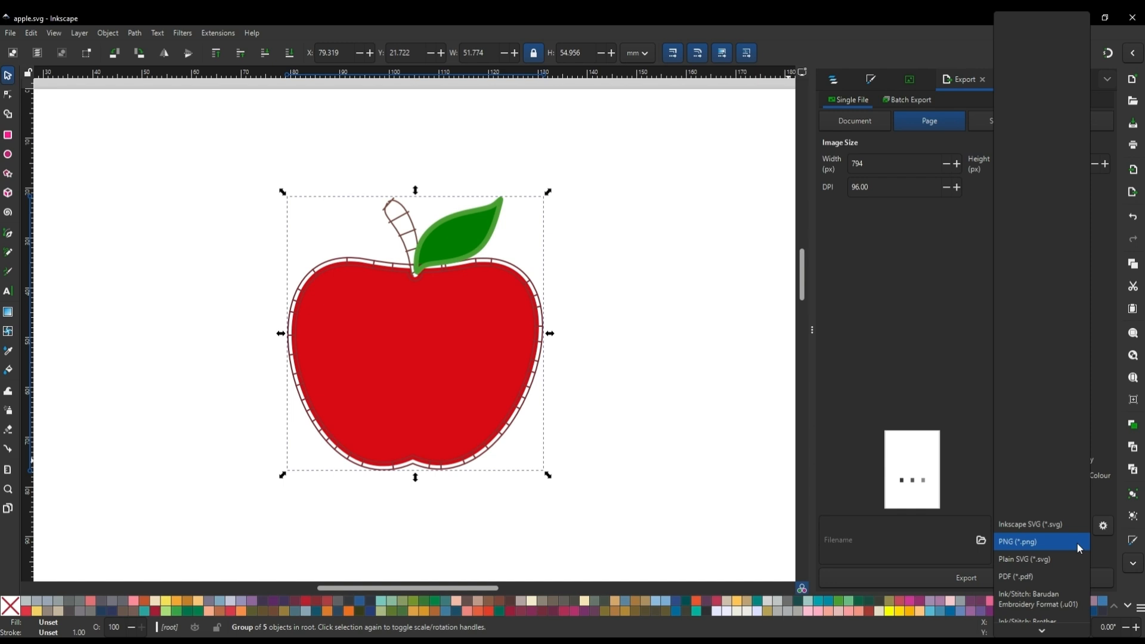
pyautogui.click(964, 525)
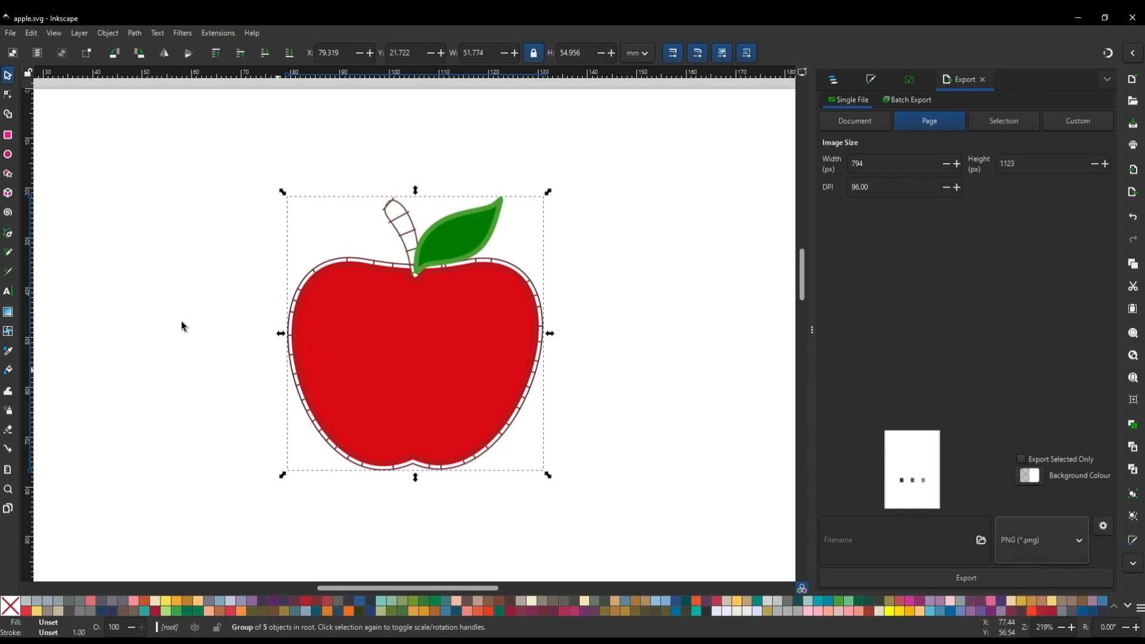
pyautogui.click(51, 229)
# - Save the design as "apple" in Ink/Stitch: Brother Embroidery Format (.pes) in the Designok folder inside EMBROIDERY
pyautogui.click(10, 33)
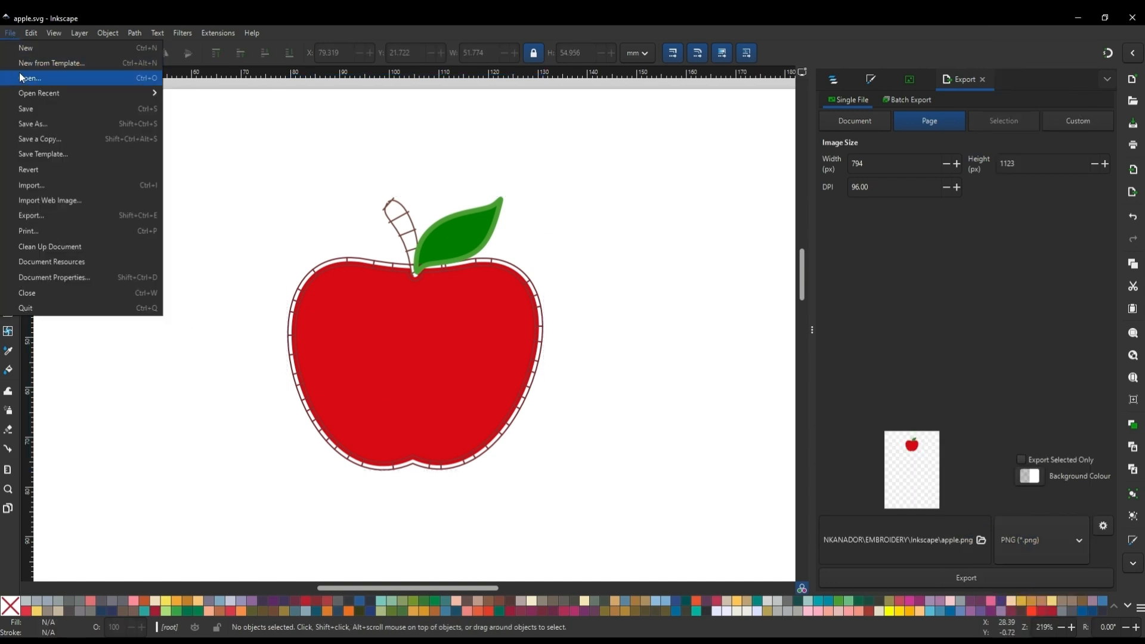
pyautogui.click(37, 124)
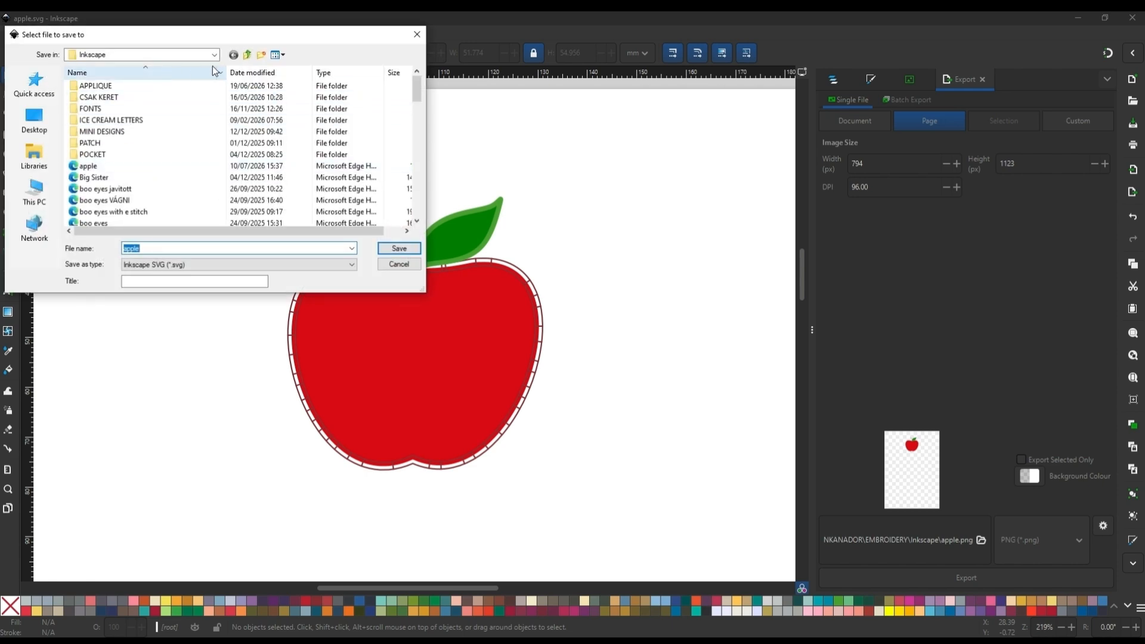
pyautogui.click(251, 55)
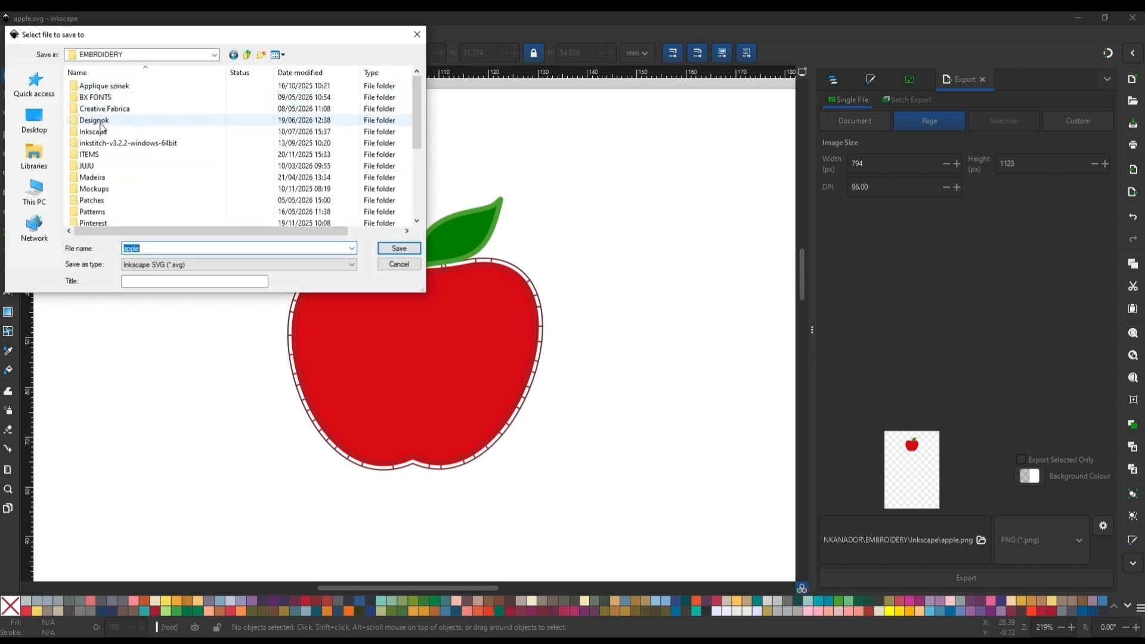
pyautogui.doubleClick(94, 120)
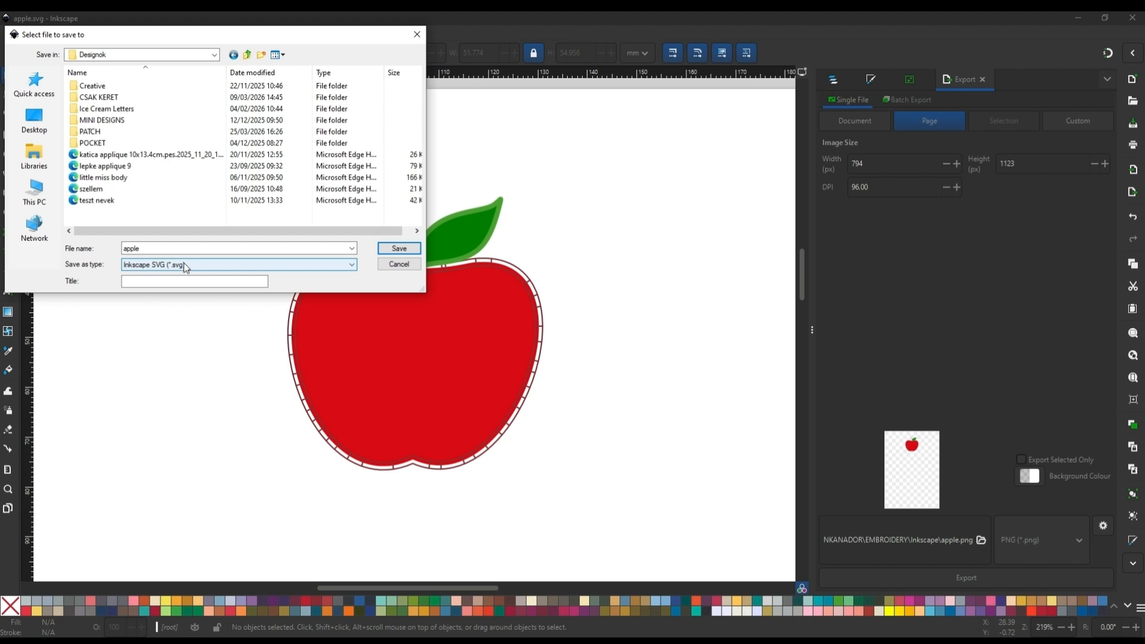
pyautogui.click(353, 267)
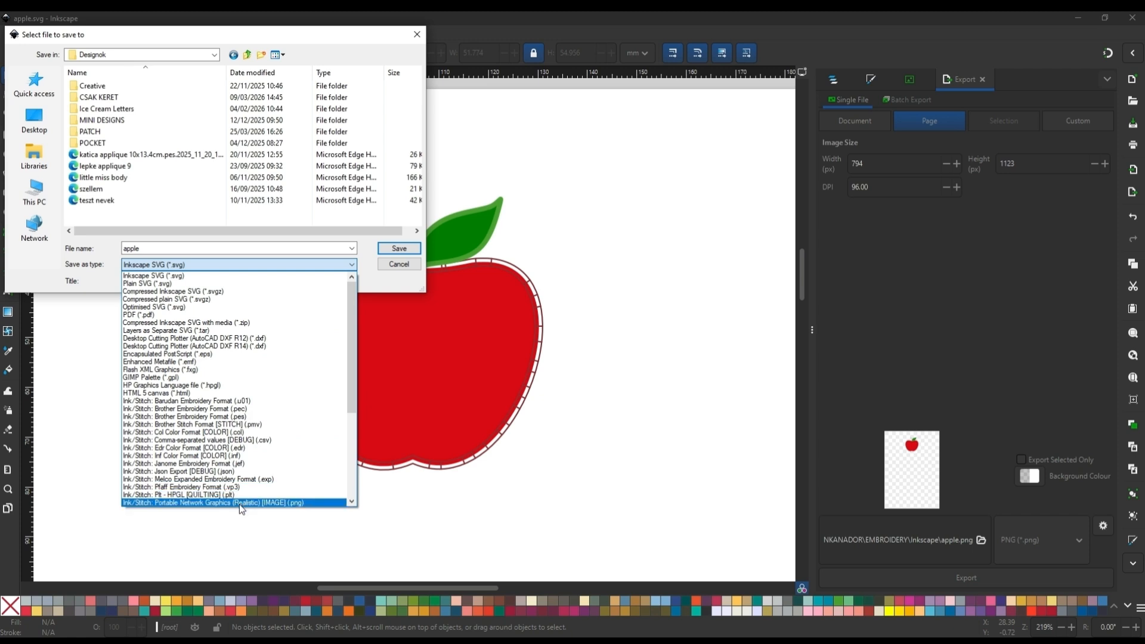
pyautogui.scroll(-3, 257, 445)
pyautogui.scroll(-3, 258, 448)
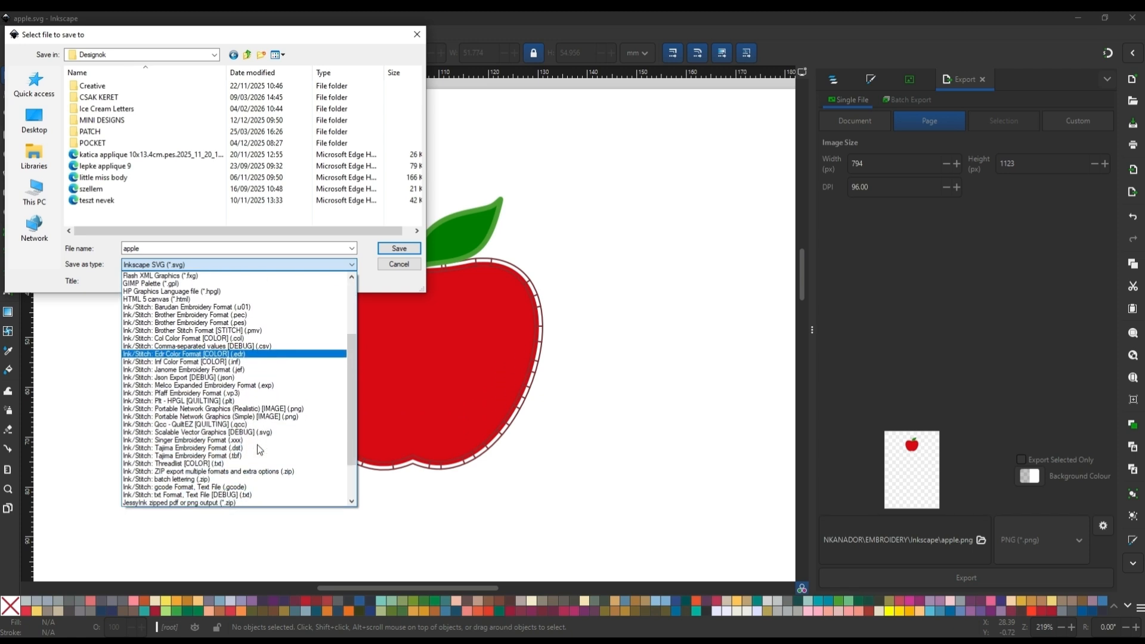
pyautogui.scroll(-1, 258, 448)
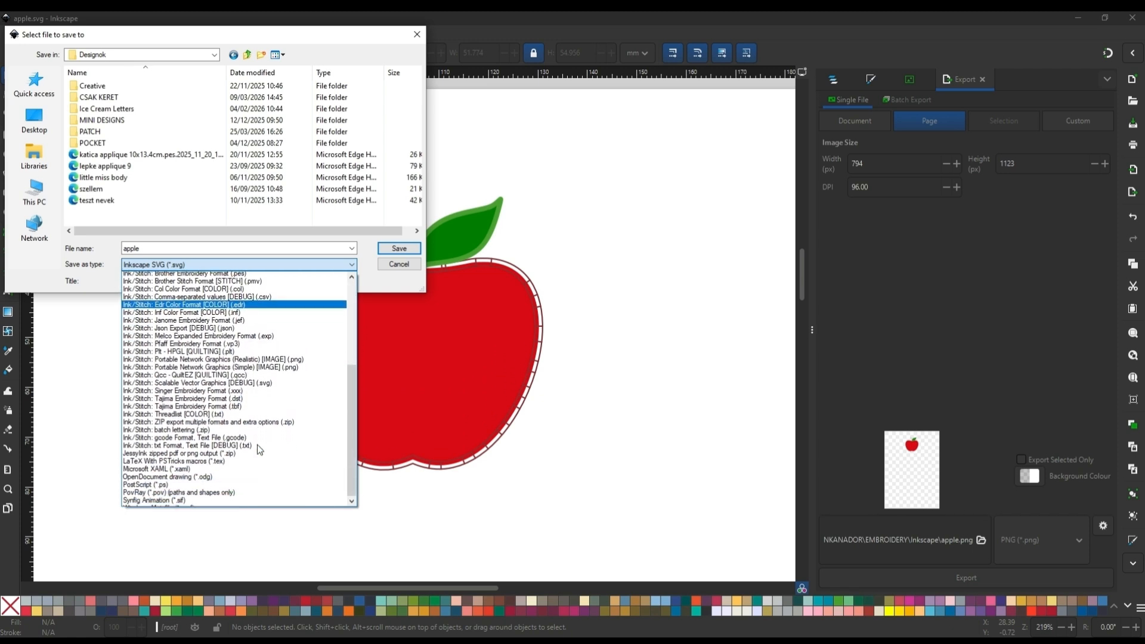
pyautogui.scroll(2, 259, 449)
pyautogui.scroll(2, 257, 445)
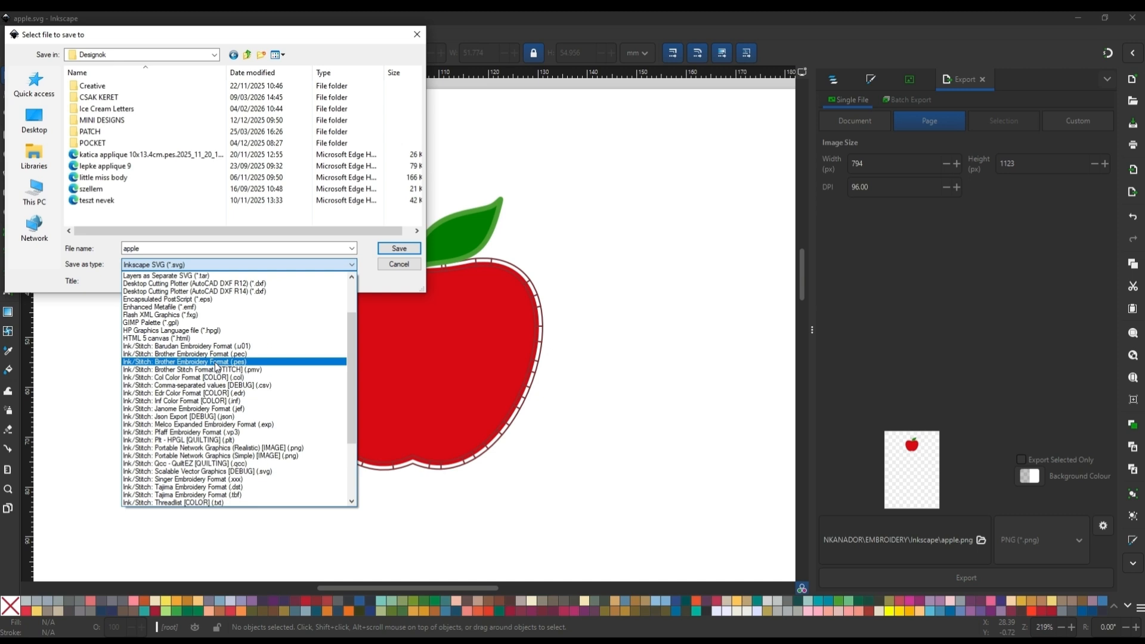
pyautogui.click(216, 364)
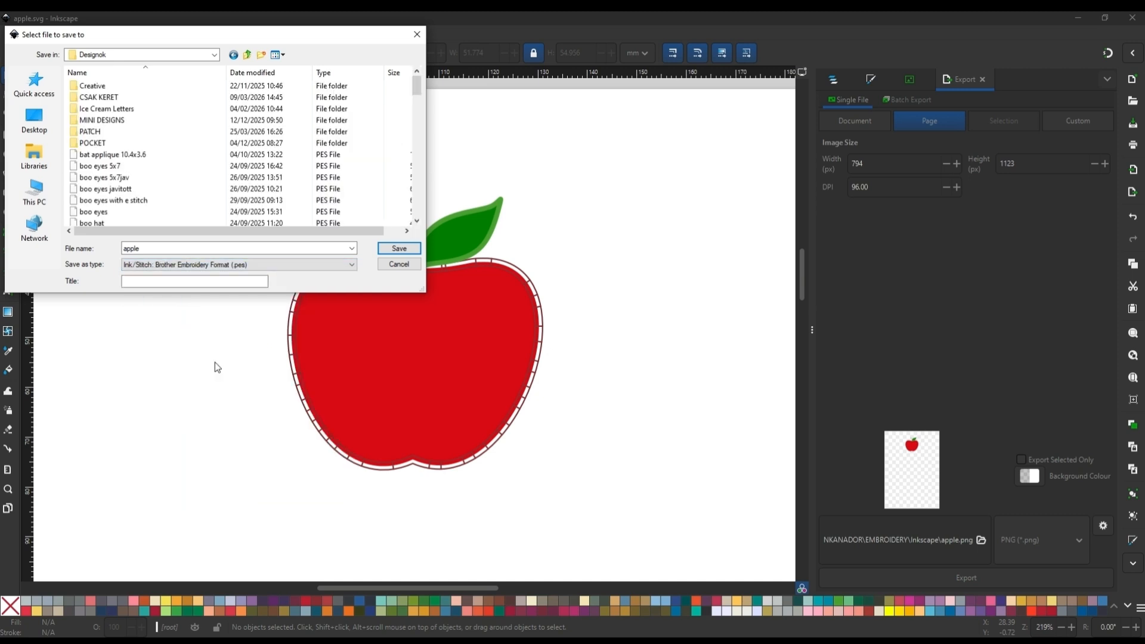
pyautogui.click(398, 250)
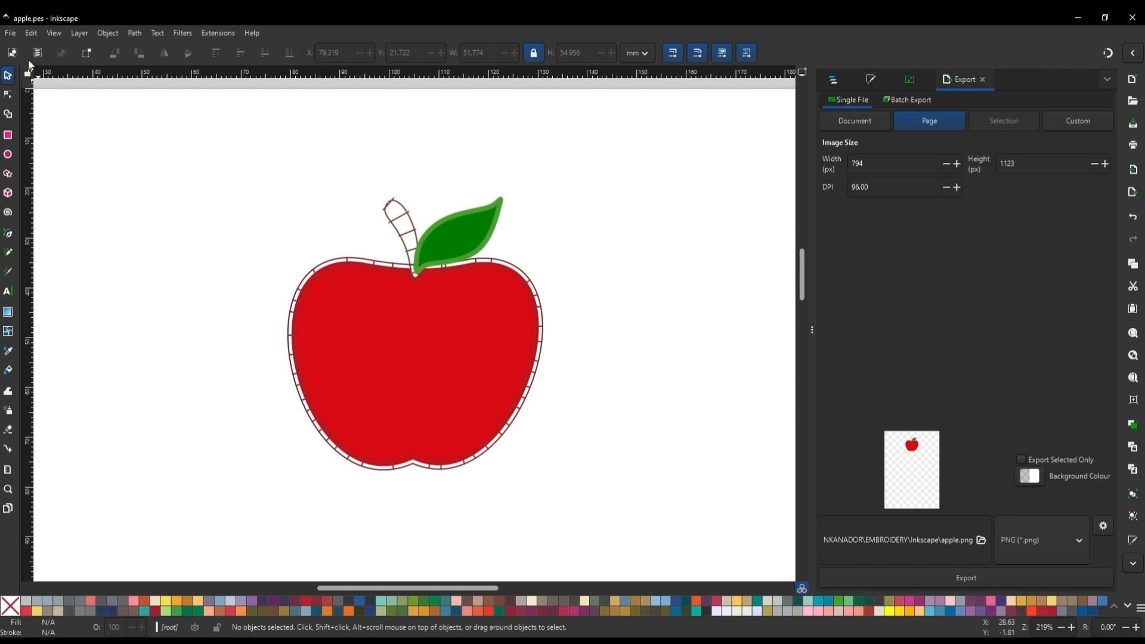
# - Create a new document from the custom 4x4 hoop template
pyautogui.click(12, 34)
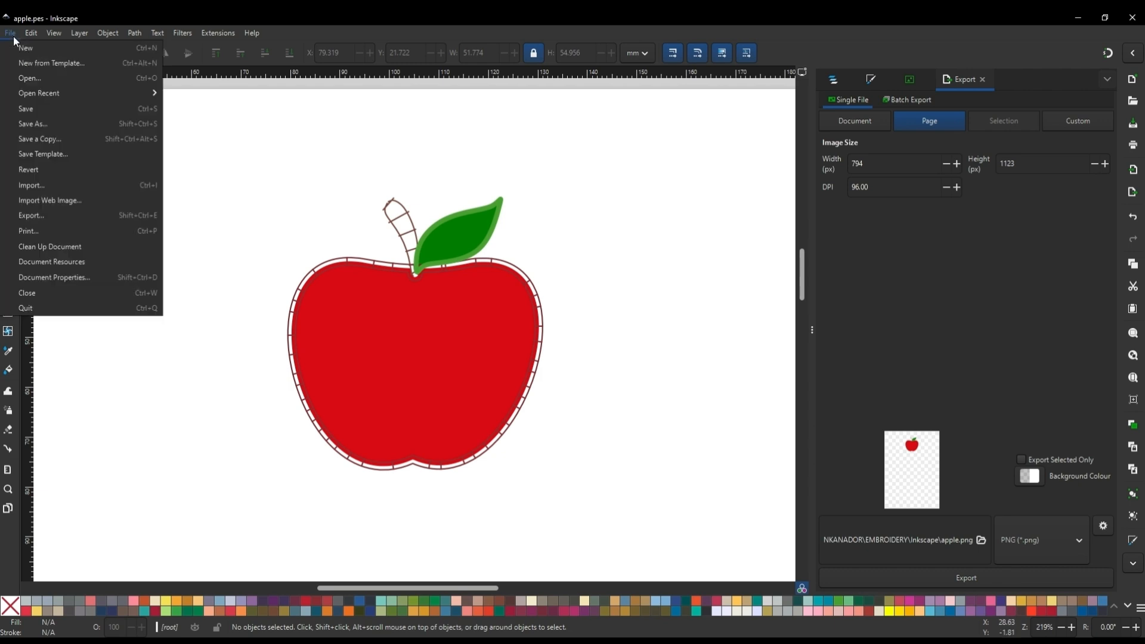
pyautogui.click(35, 70)
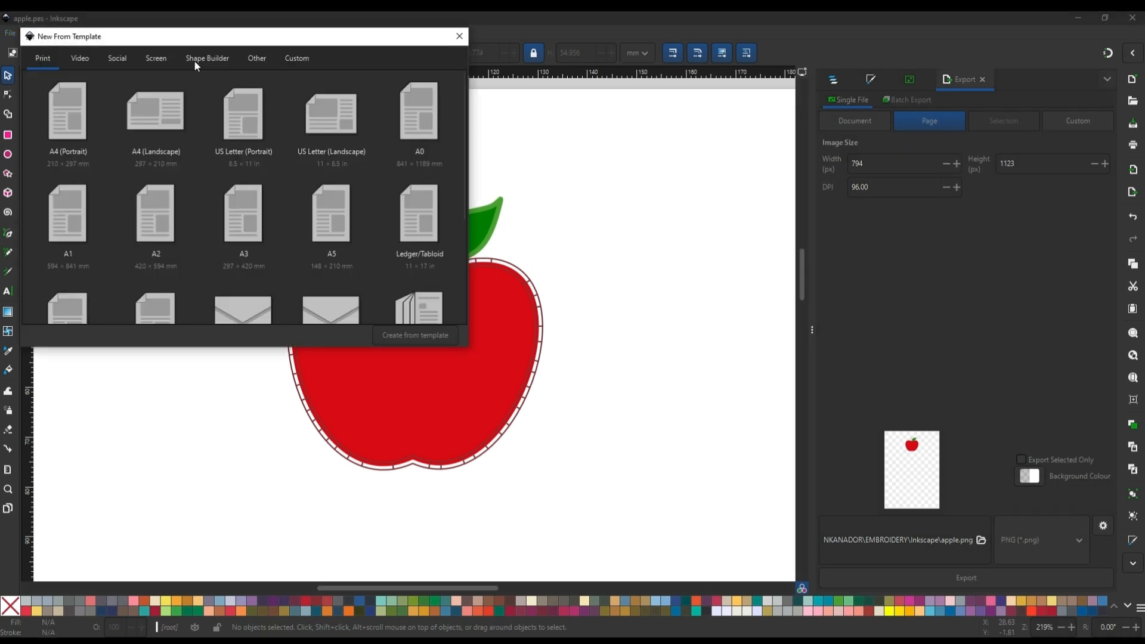
pyautogui.click(292, 58)
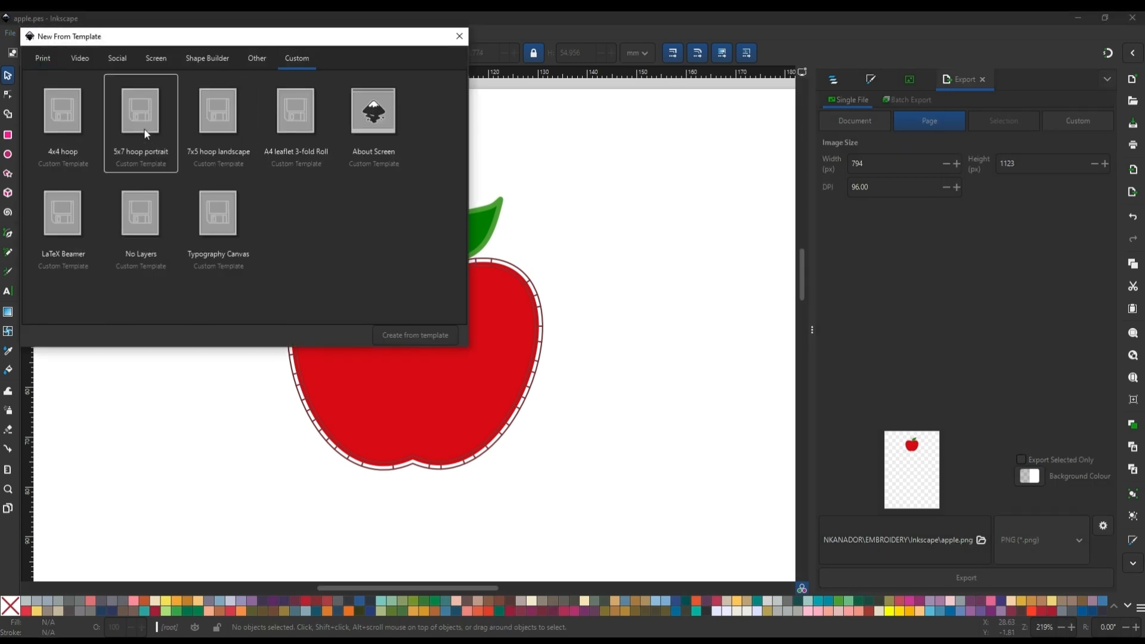
pyautogui.click(70, 121)
pyautogui.doubleClick(71, 121)
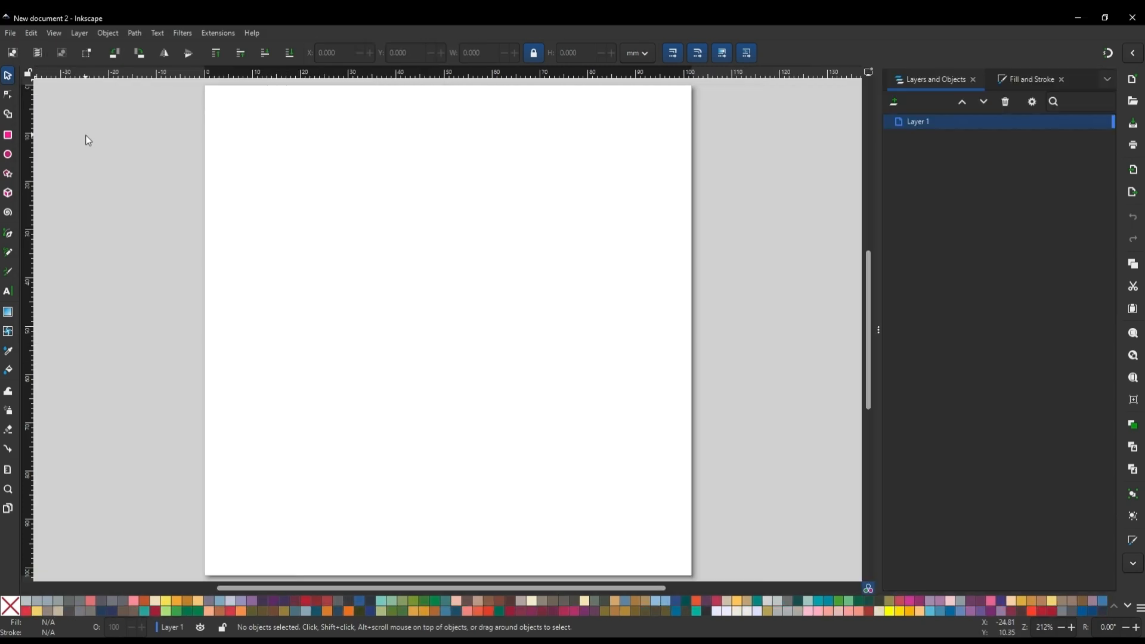
# - Open the recently saved embroidery file apple.pes
pyautogui.click(18, 35)
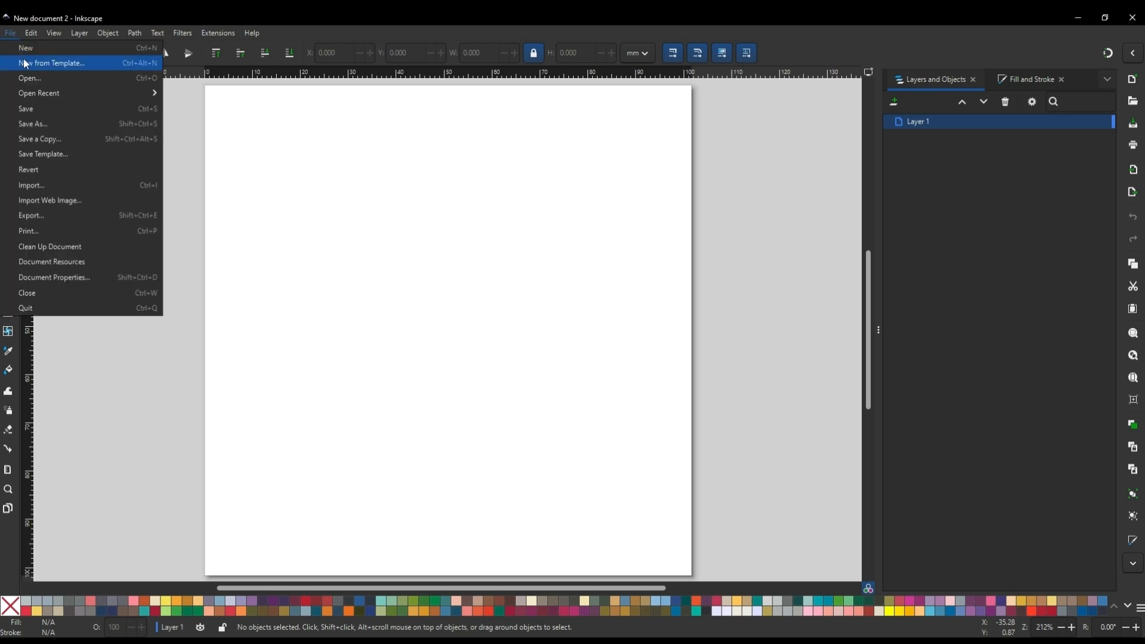
pyautogui.moveTo(37, 97)
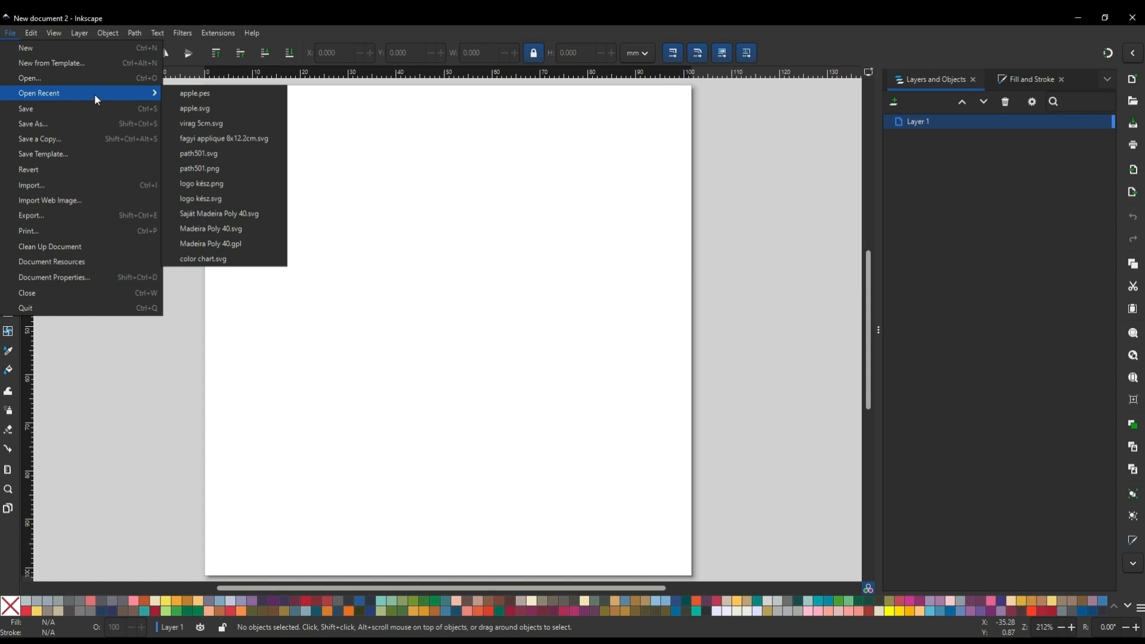
pyautogui.click(182, 98)
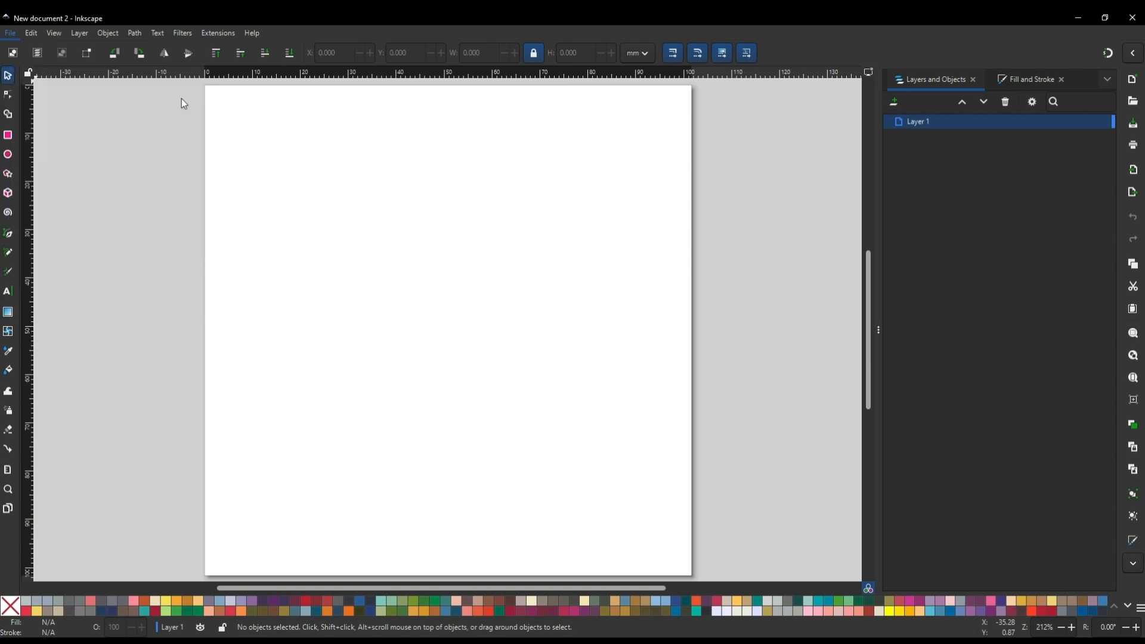